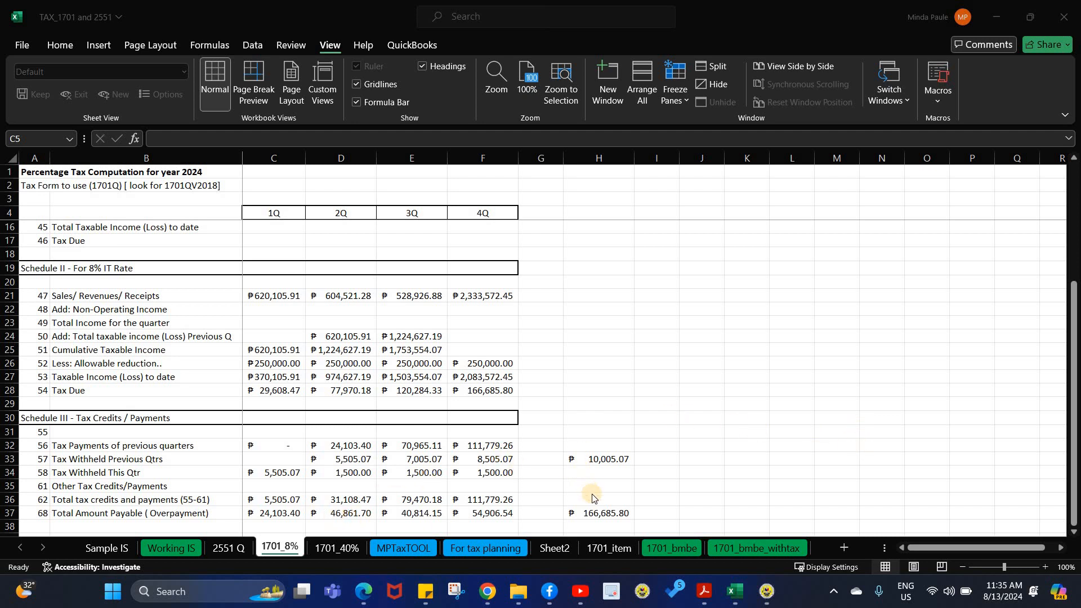
Examine the first-quarter BIR Form 2307 in the SAMPLE 2307 FROM ONLINE PLATFORM workbook and return to the TAX_1701 and 2551 workbook
mouse_move(735, 591)
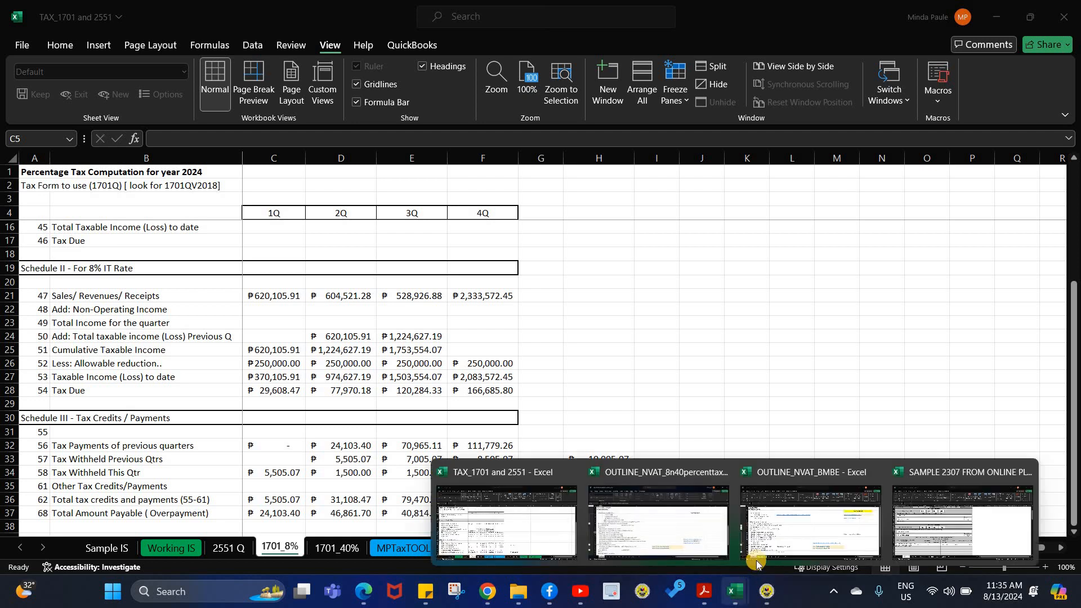
click(934, 525)
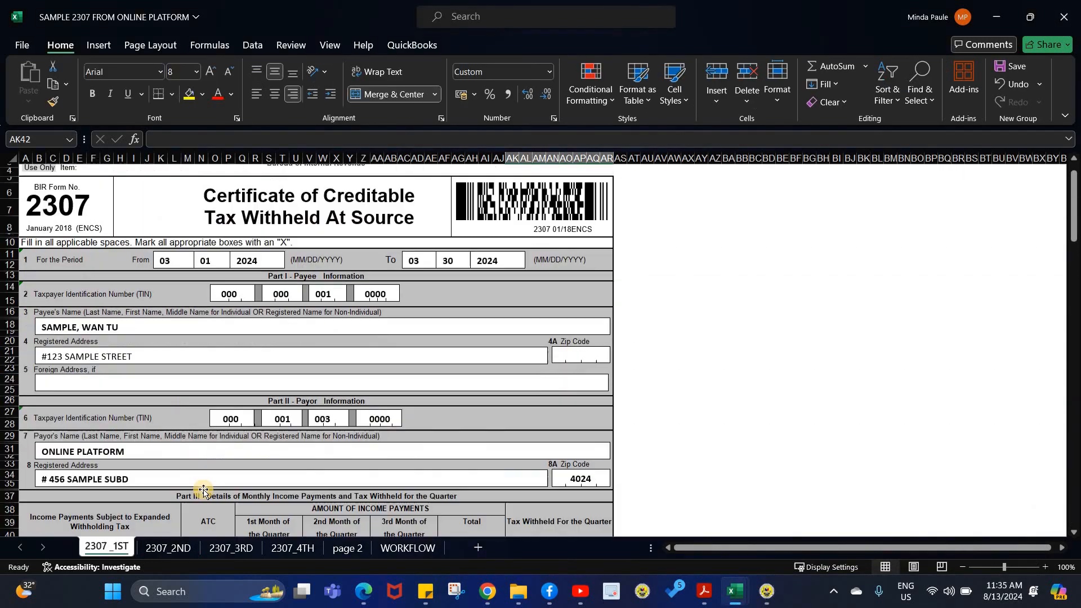
scroll(204, 490, up, 1)
scroll(198, 489, down, 4)
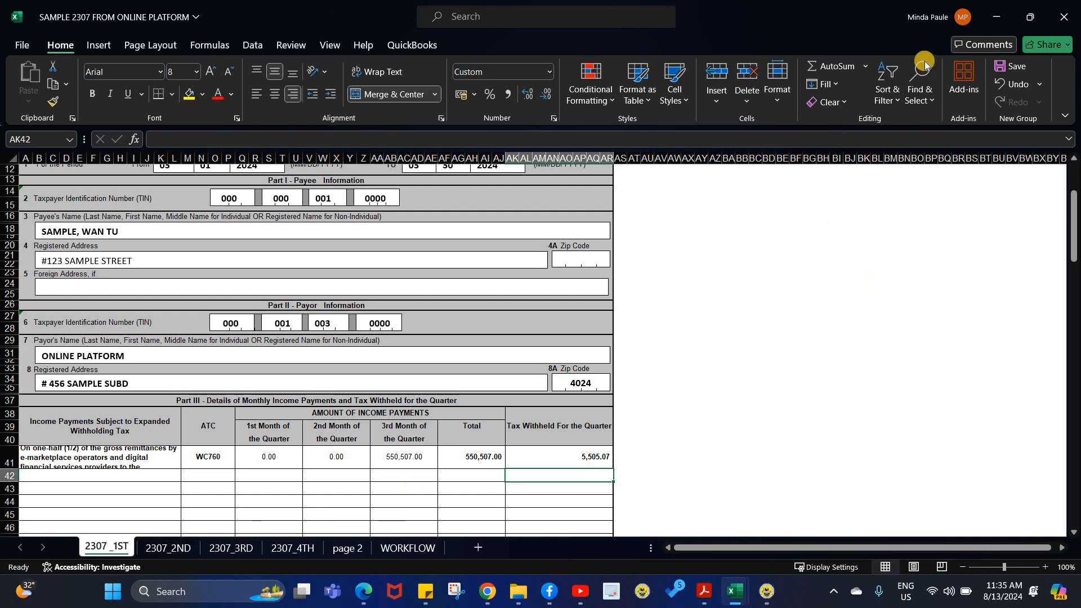
click(996, 17)
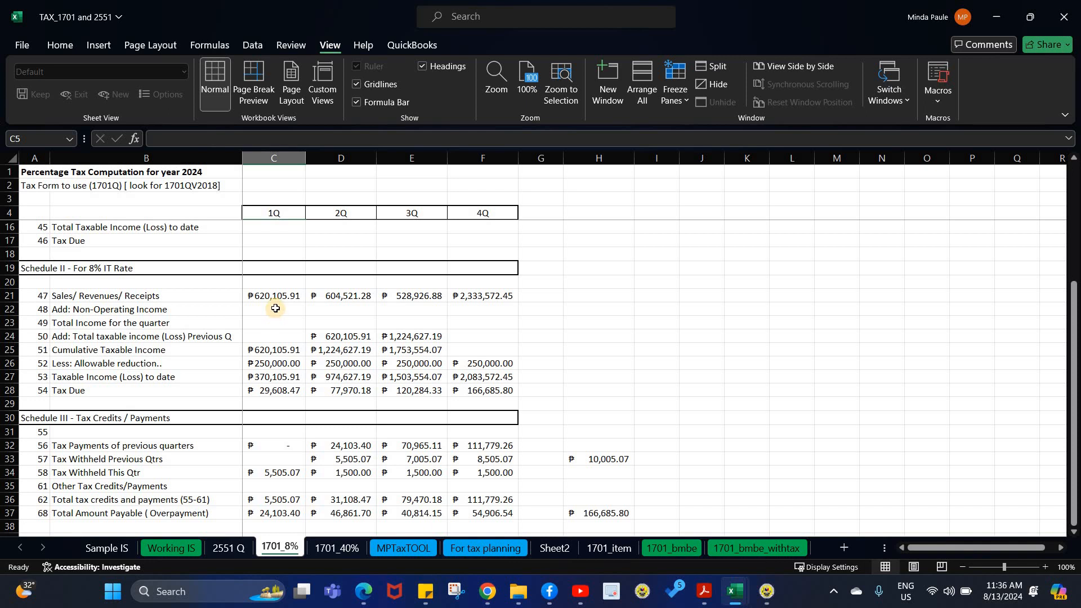
Examine the first-quarter 8% computation from sales through allowable reduction and taxable income to tax due
click(278, 299)
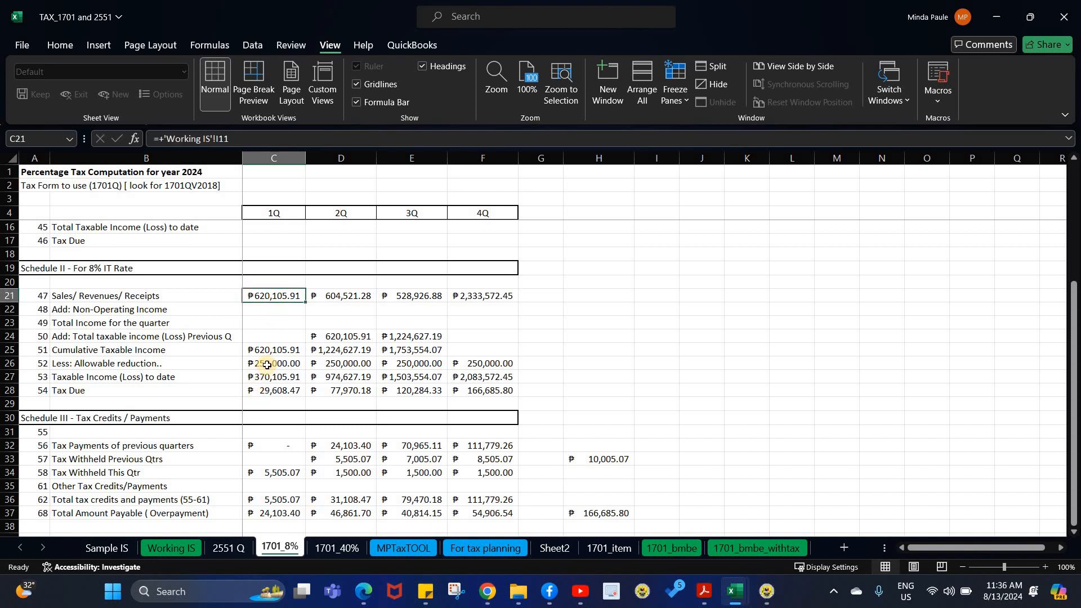
key(Down)
key(Down)
key(Down)
key(Down)
key(Down)
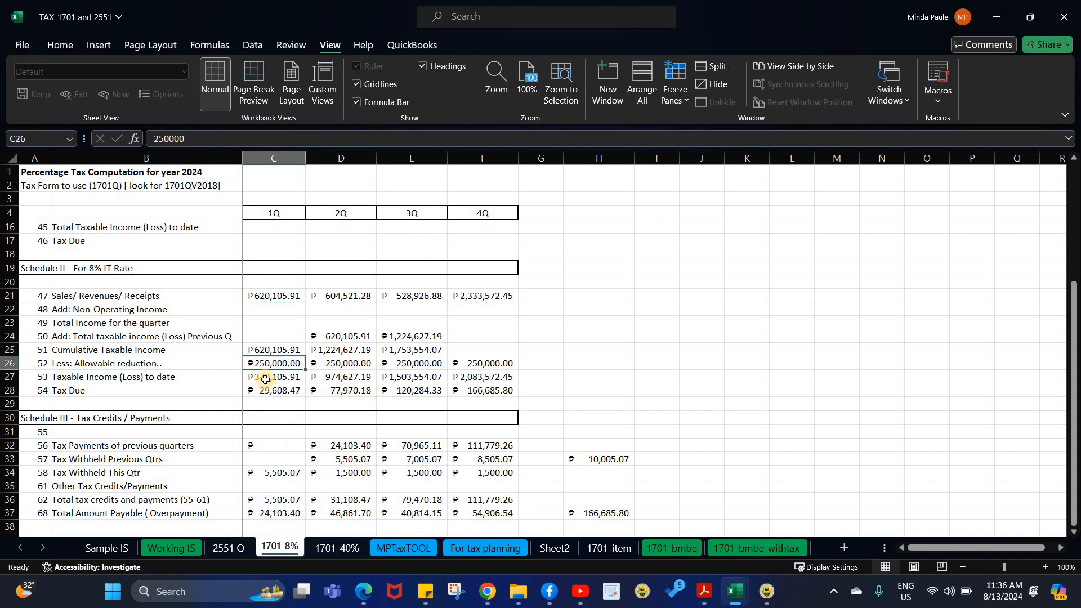
key(Down)
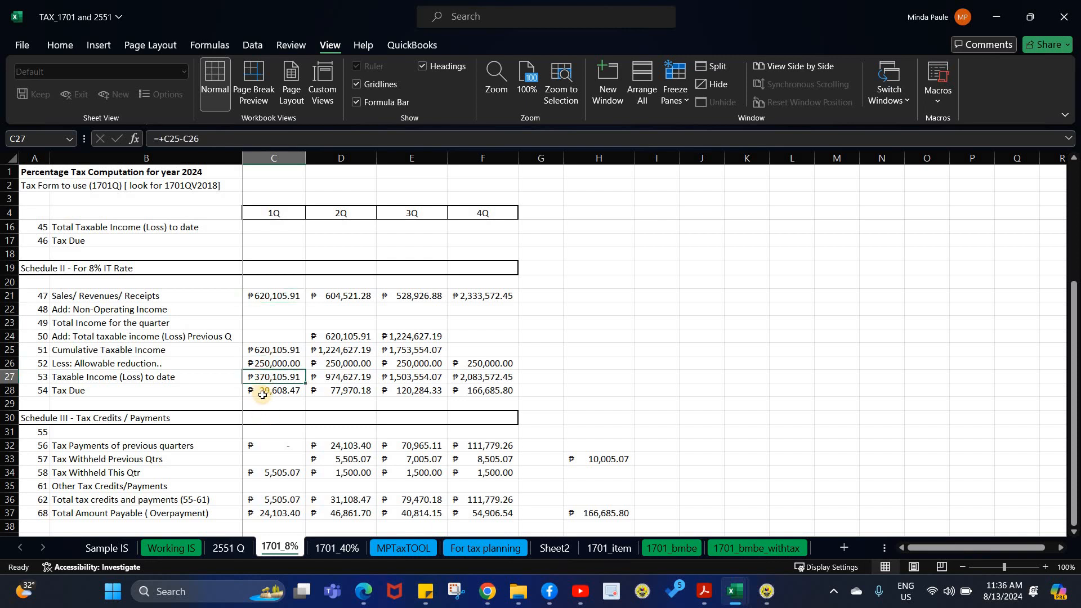
key(Down)
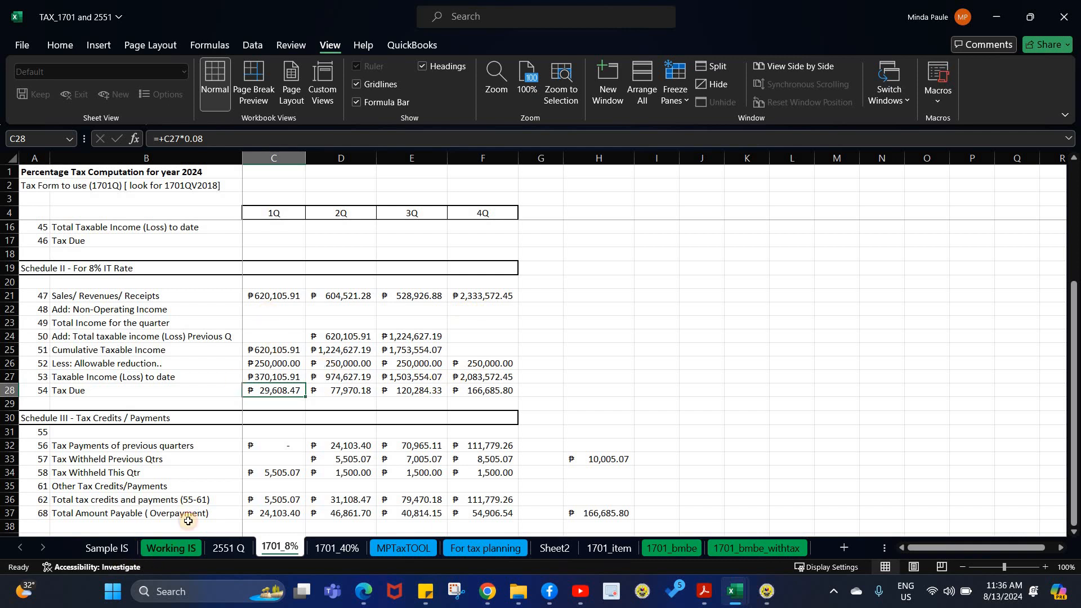
Check the quarterly merchandise sales totals on the Working IS sheet and return to the 1701_8% sheet
click(171, 548)
scroll(712, 522, down, 1)
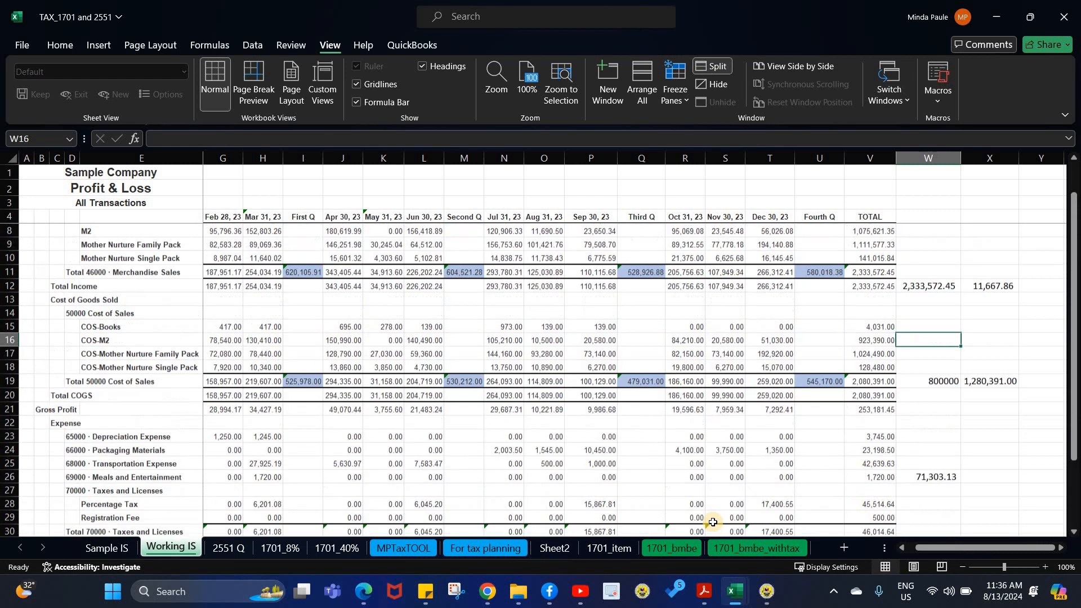
scroll(712, 522, up, 1)
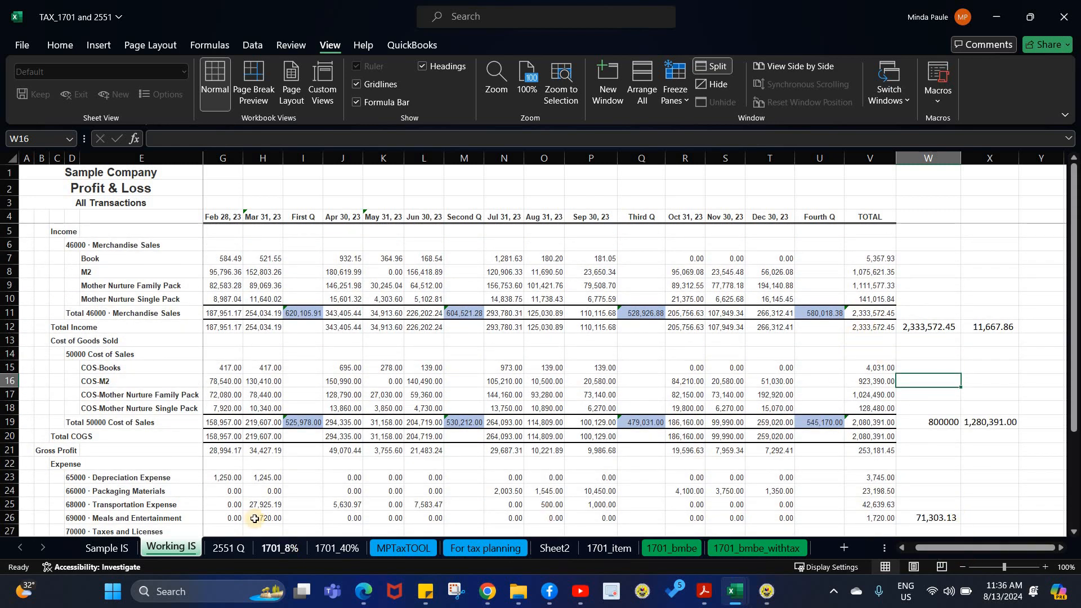
click(280, 548)
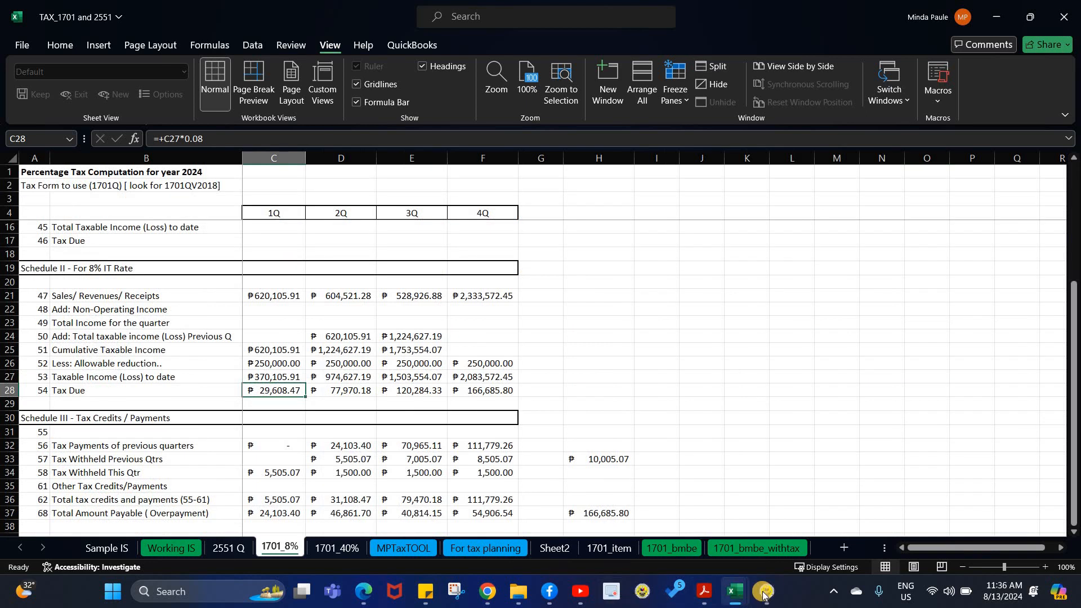
Switch to Offline eBIRForms and open BIR Form 1701Qv2018 for filling up, accepting the saved profile information
mouse_move(764, 592)
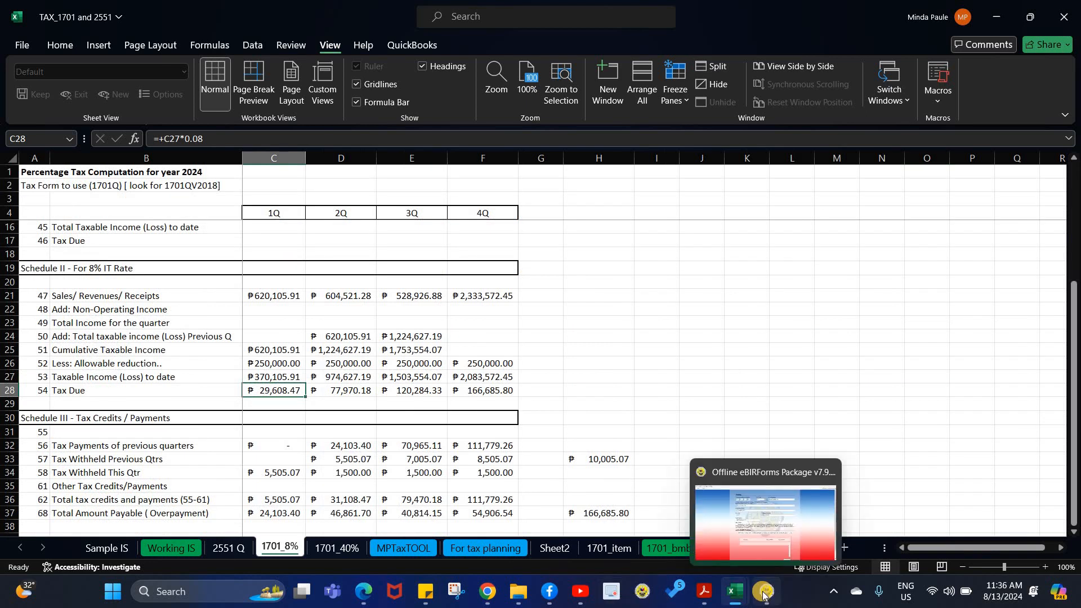
click(724, 542)
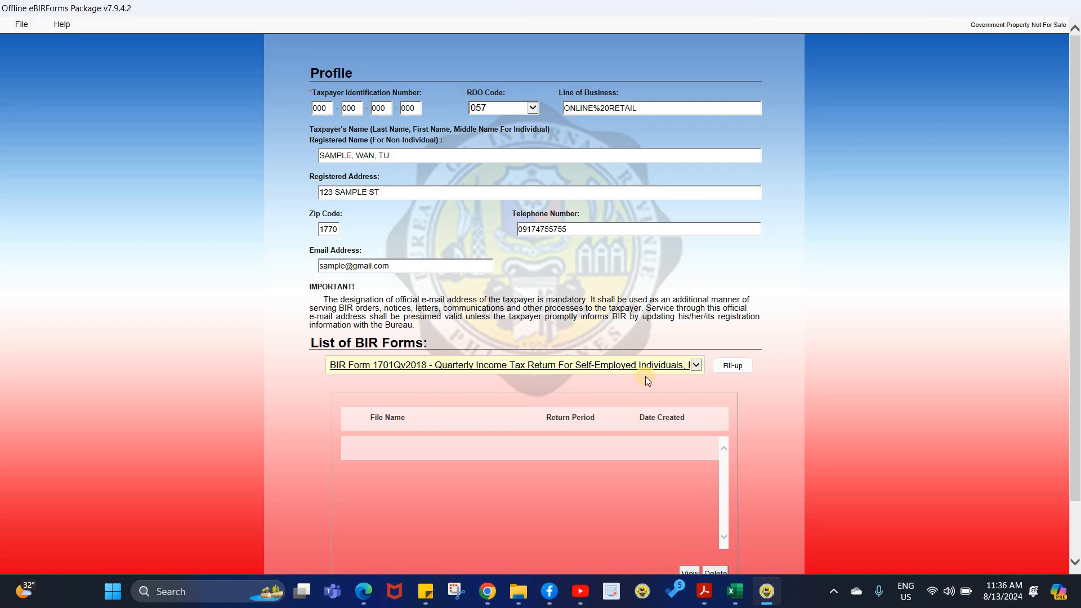
click(405, 366)
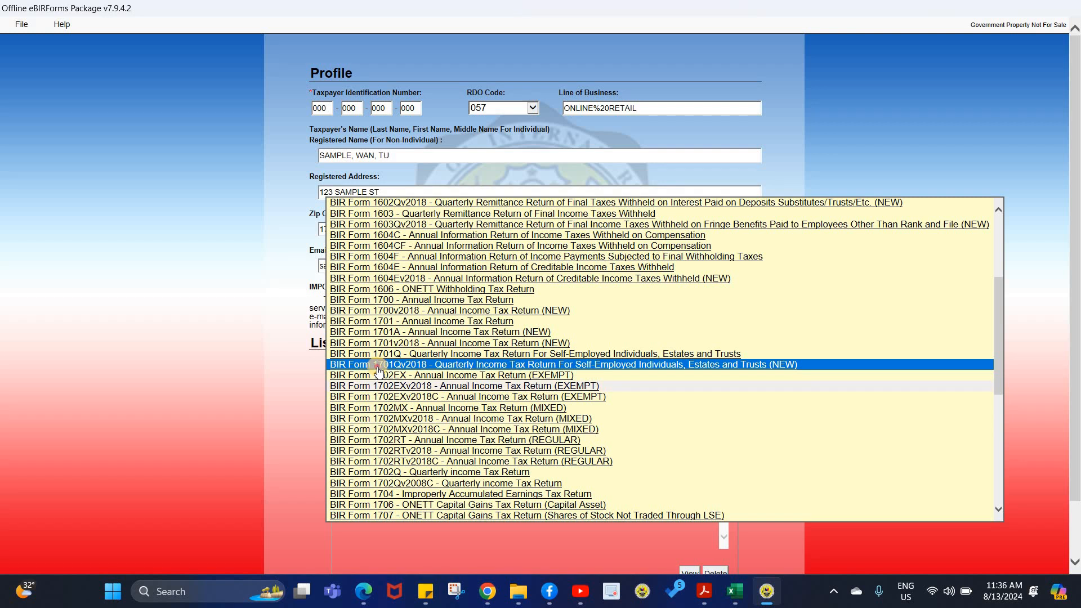
click(698, 368)
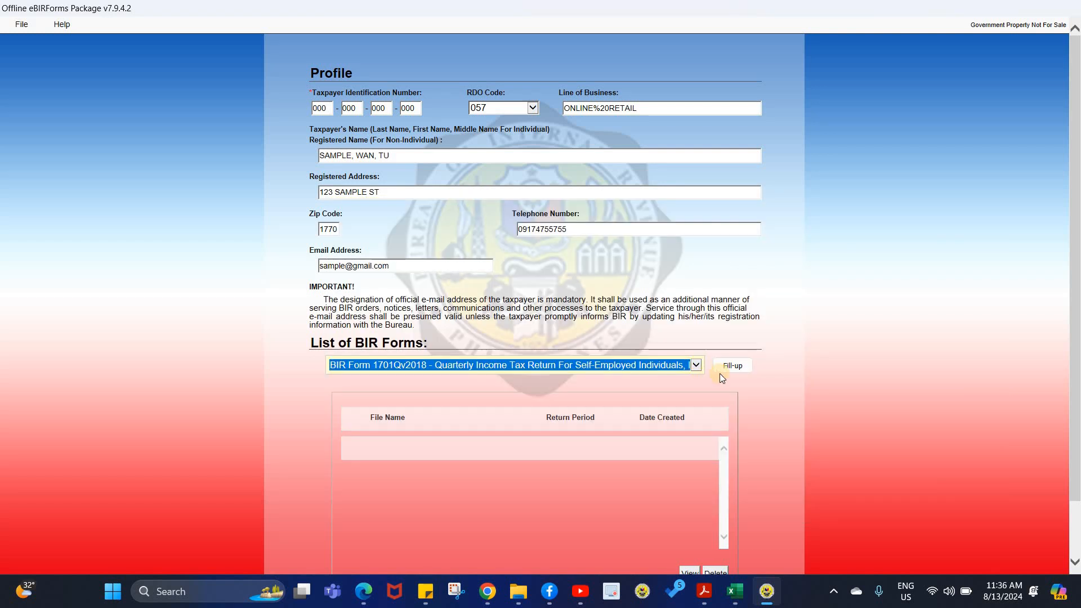
click(732, 370)
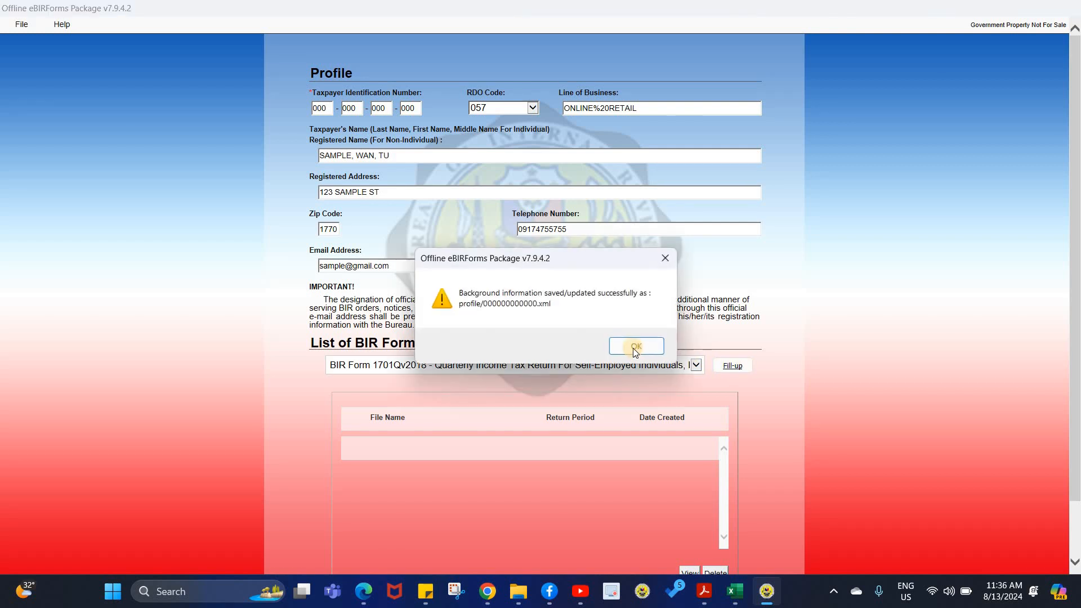
click(633, 349)
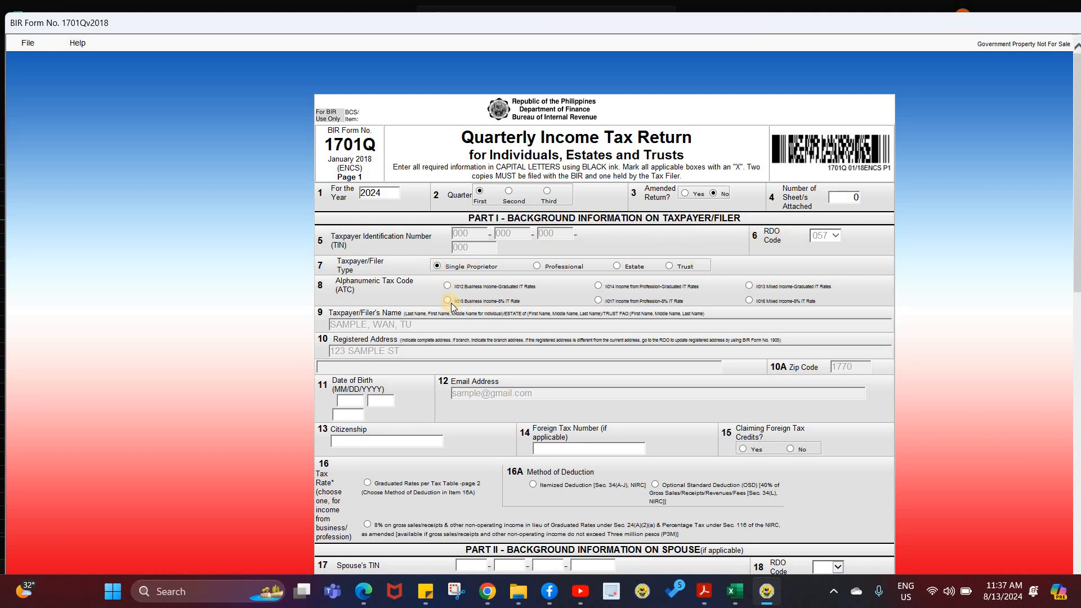
Complete the background information with Business Income-8% IT Rate as the ATC, the date of birth, citizenship FILIPINO and no foreign tax credits
click(354, 402)
text(01)
text(01)
text(1980)
click(394, 438)
text(FILIPINO)
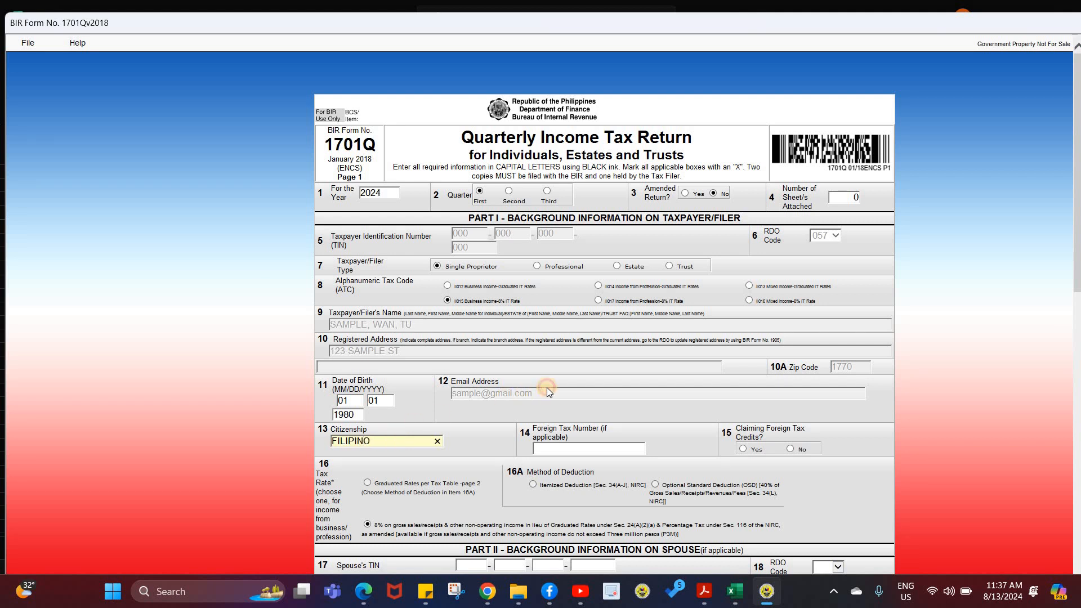
click(784, 449)
Look through the remaining parts of page 1 and the page 2 schedules, and return to page 1
scroll(551, 484, down, 5)
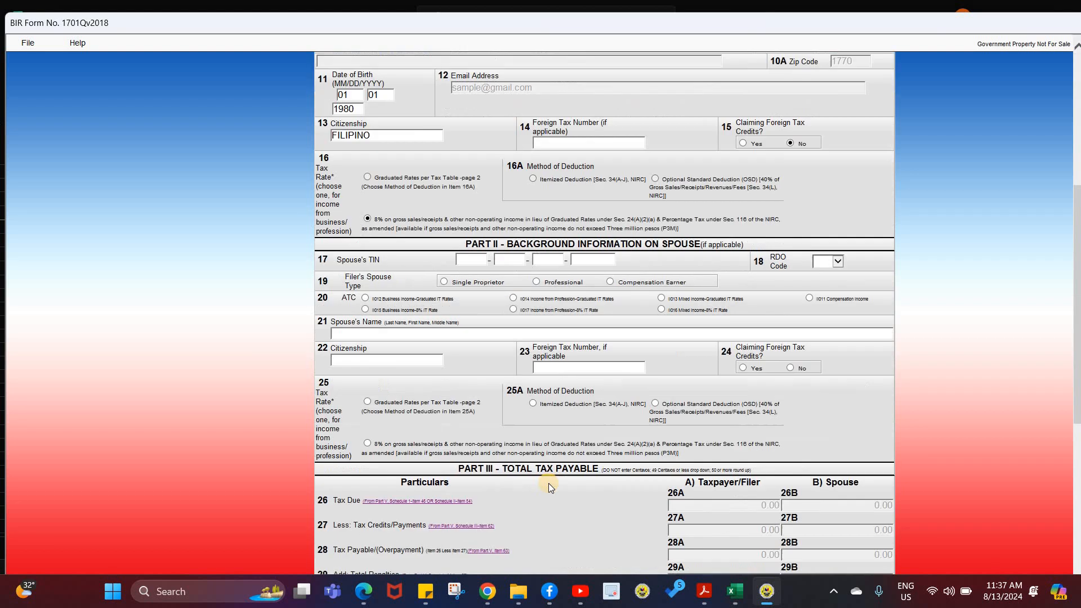
scroll(549, 483, down, 5)
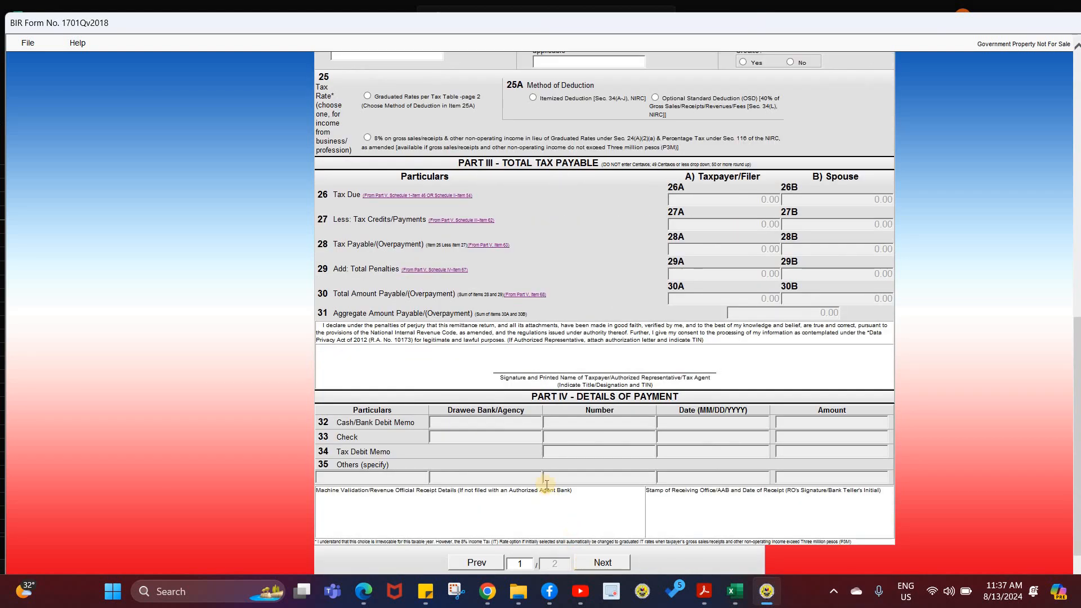
scroll(535, 461, up, 5)
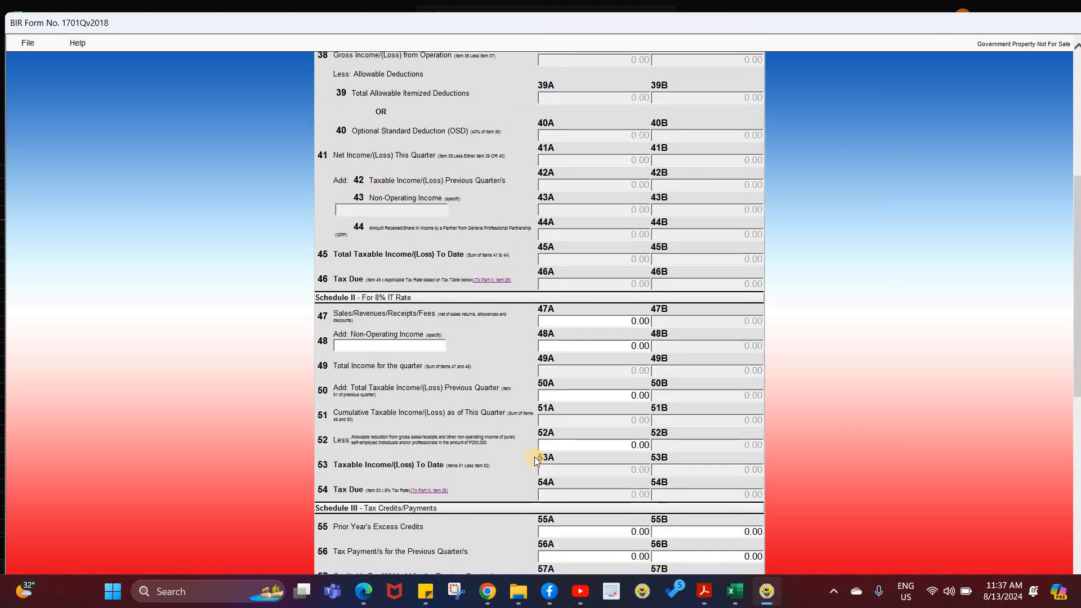
scroll(534, 457, up, 5)
scroll(534, 457, down, 5)
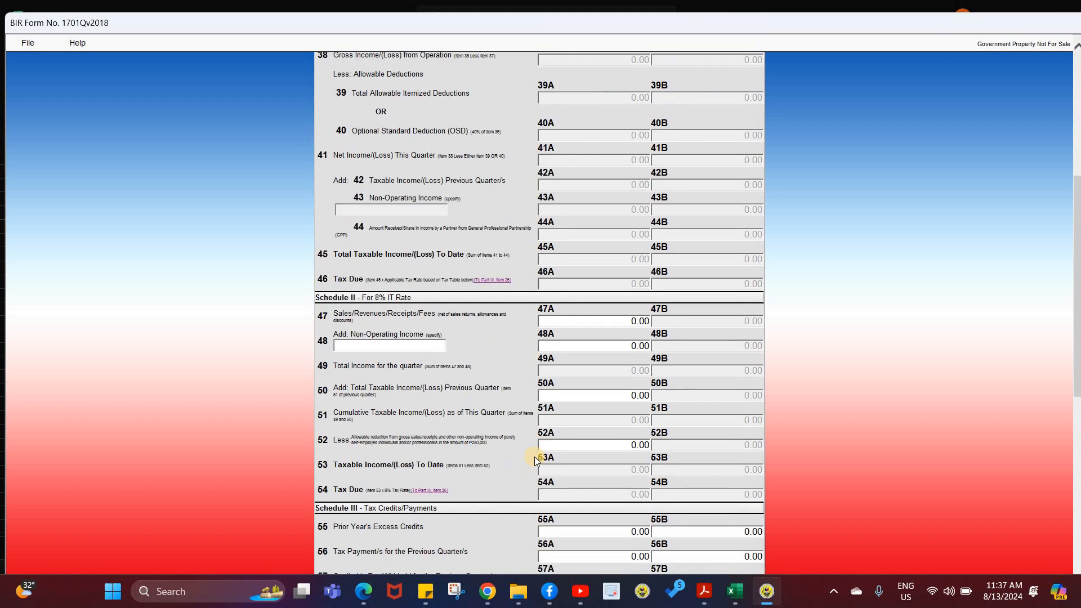
scroll(461, 531, down, 7)
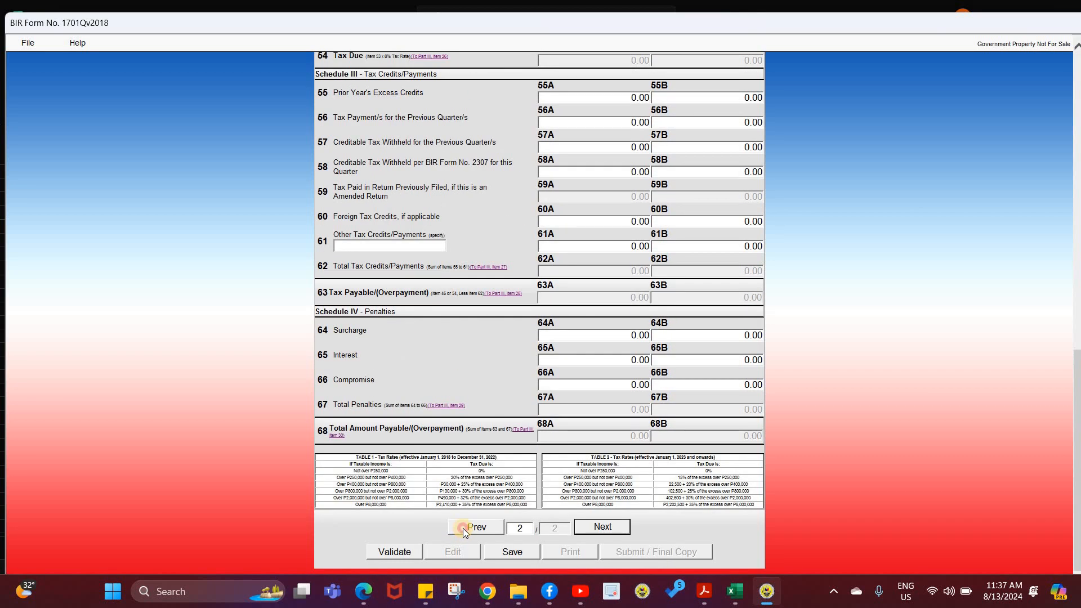
click(463, 527)
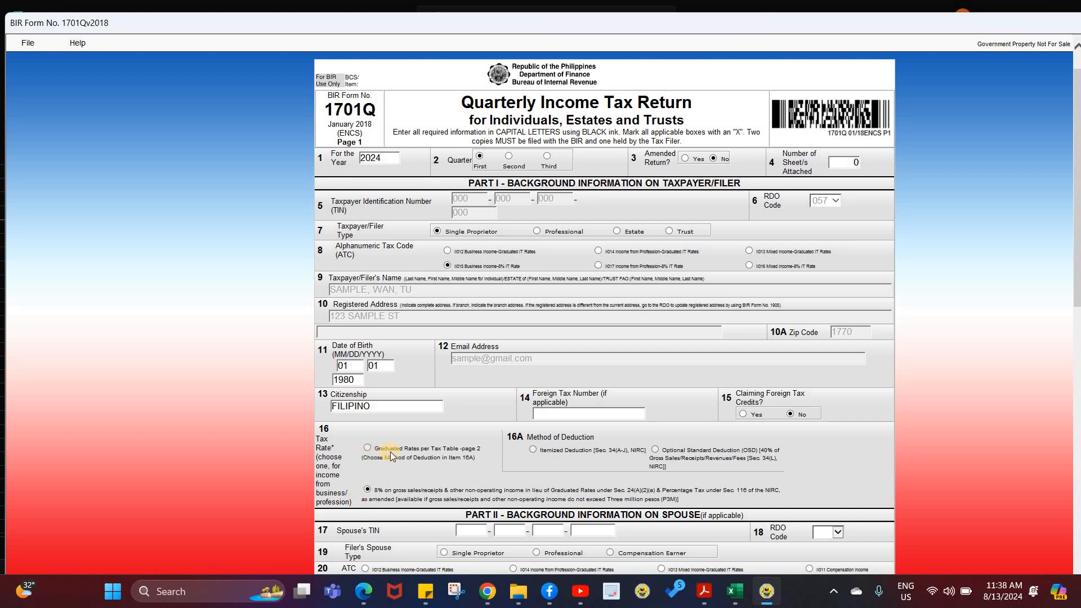
Go to page 2 of the return and bring up Schedule II for the 8% IT rate
scroll(454, 489, down, 7)
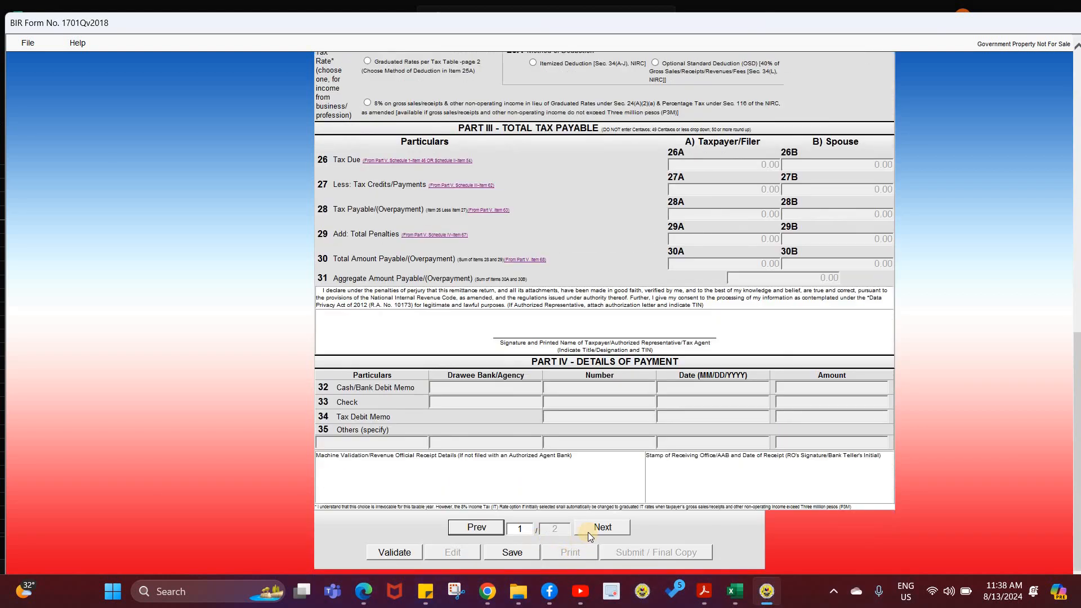
click(592, 528)
scroll(471, 430, up, 6)
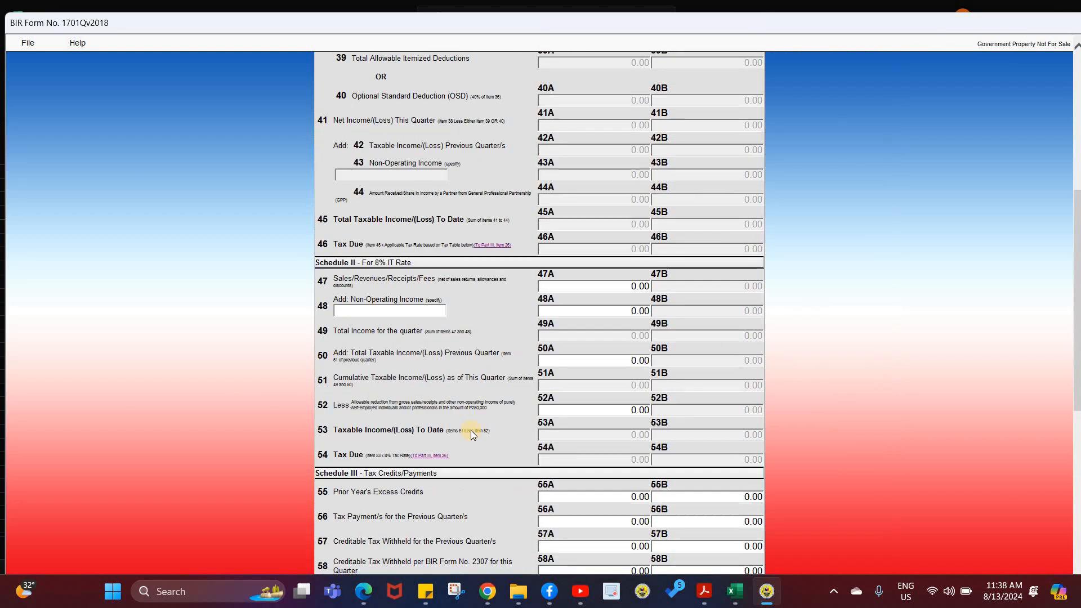
scroll(471, 430, down, 5)
scroll(468, 430, down, 5)
scroll(345, 265, up, 5)
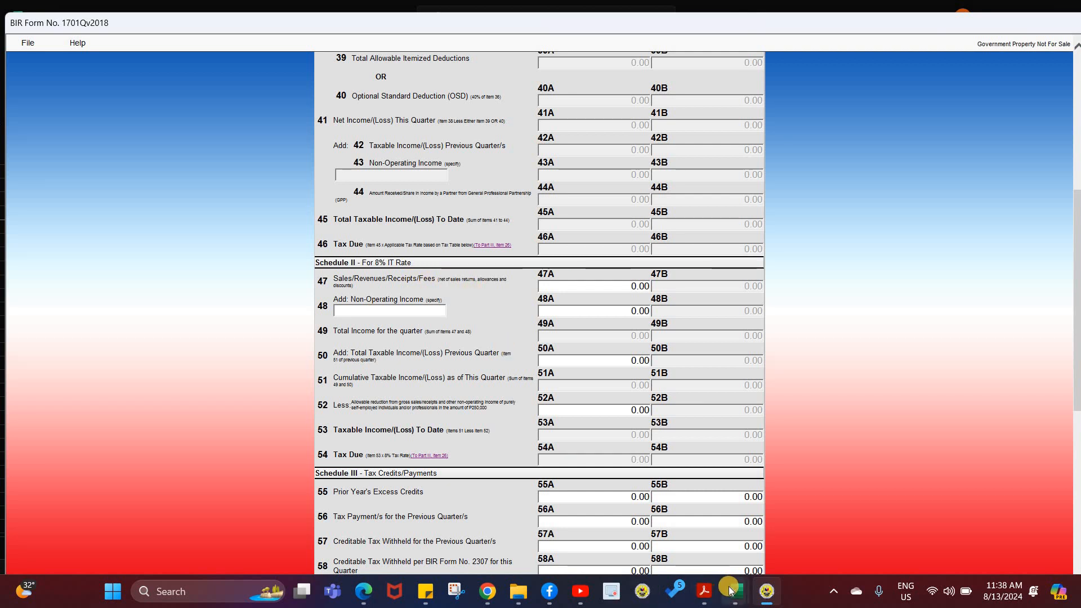
Bring up the TAX_1701 and 2551 workbook and move it to the other monitor, leaving the 1701Q form in view
mouse_move(729, 590)
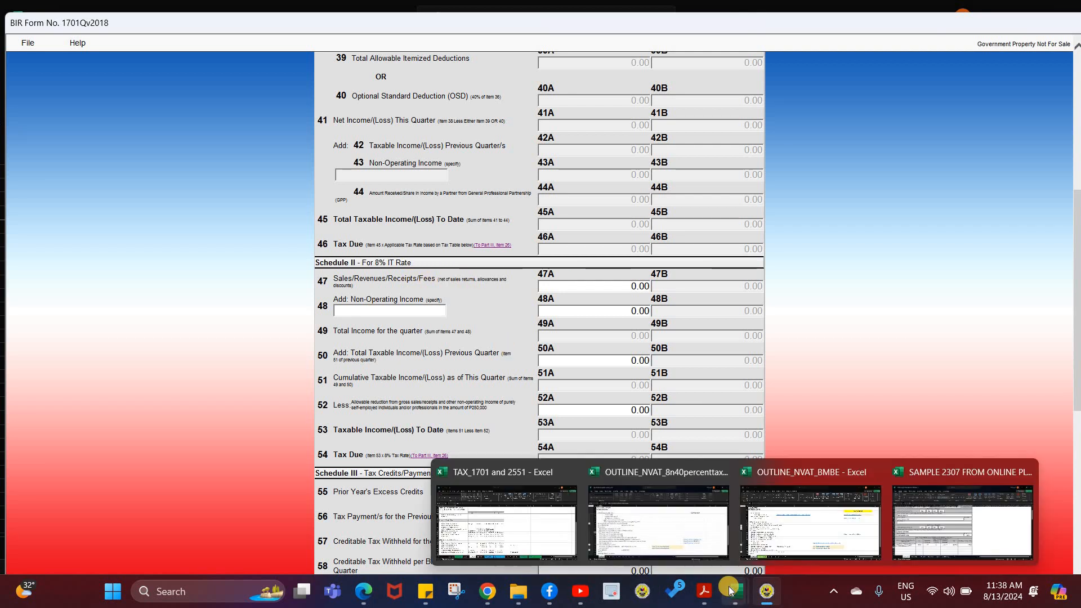
click(493, 549)
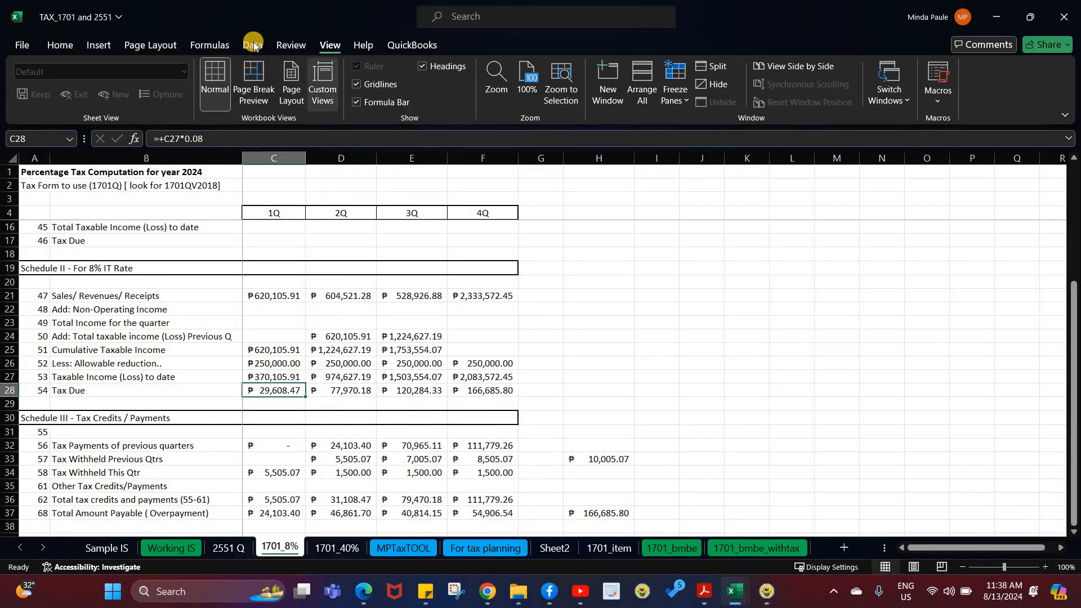
key(super+shift+Right)
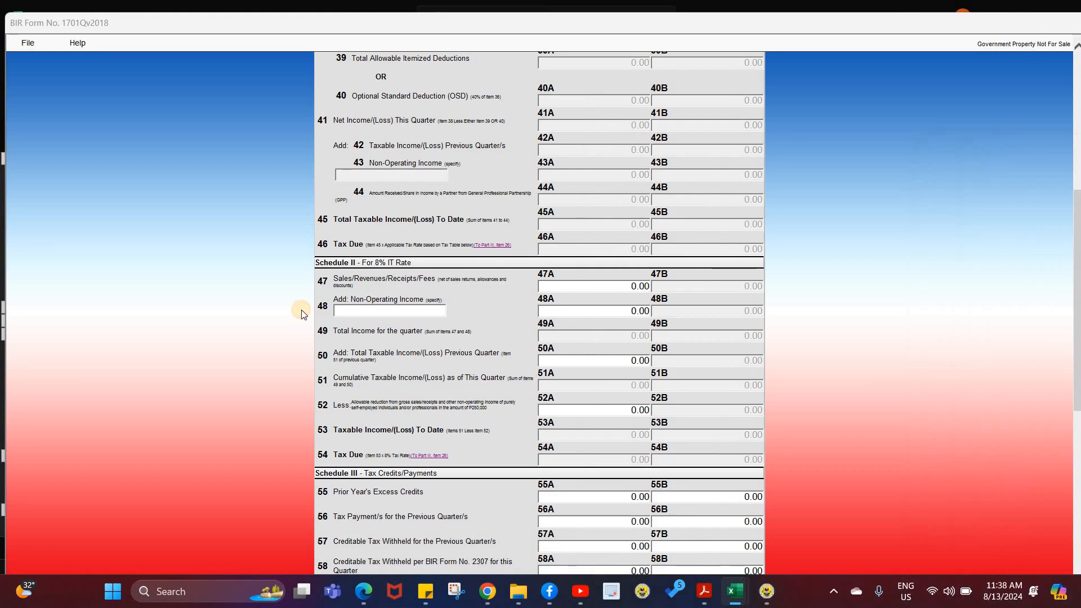
Enter 620,105 as the taxpayer's sales/revenues/receipts in item 47A of Schedule II
click(614, 284)
text(620)
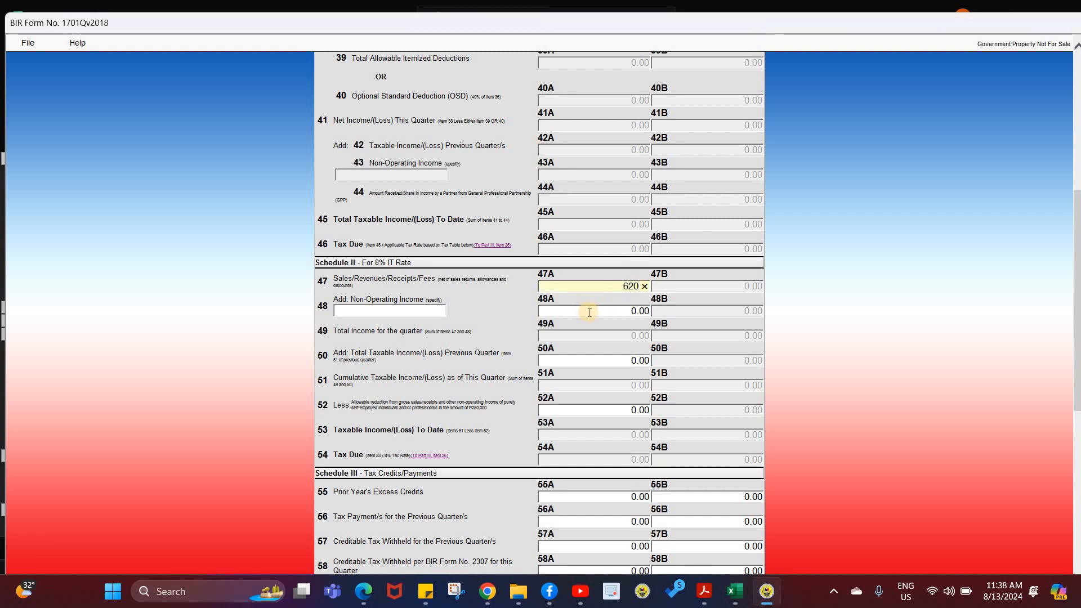
text(,105)
key(Tab)
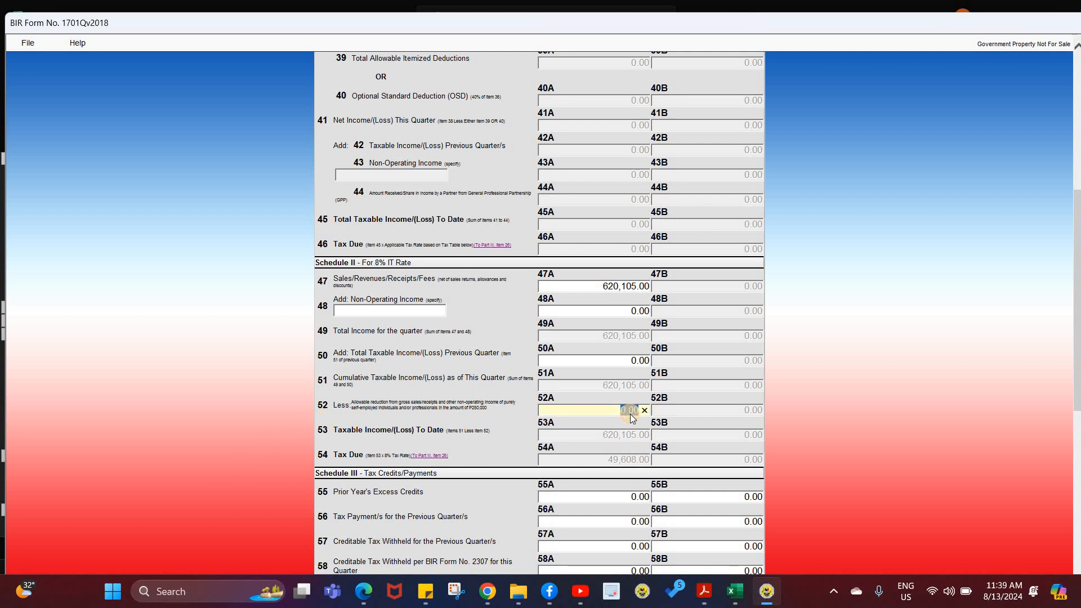
Set the allowable reduction in item 52A to 250,000
text(250000)
click(582, 435)
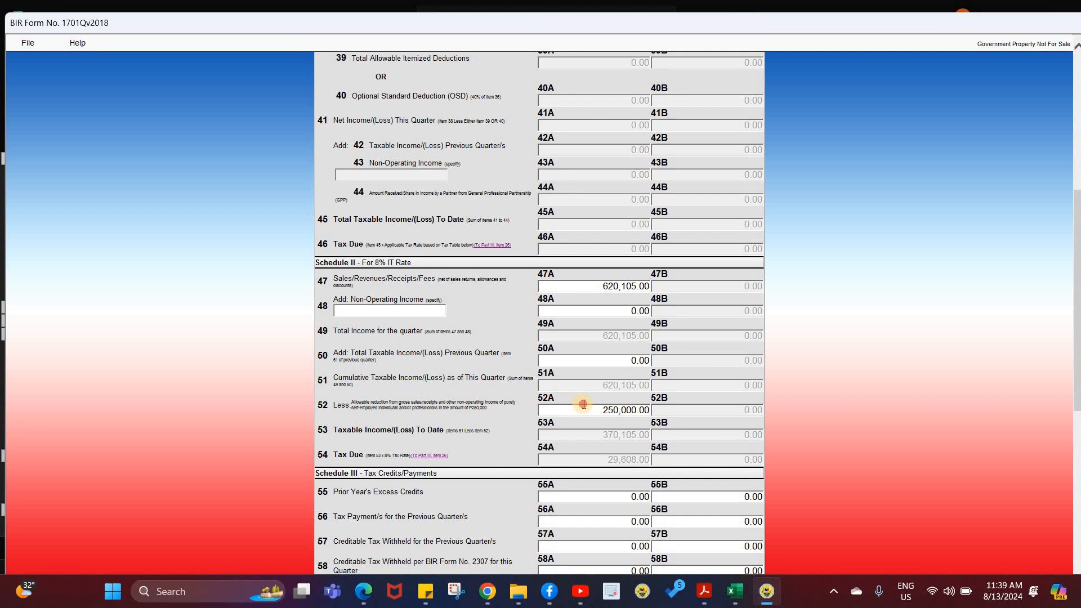
drag(651, 410, 546, 419)
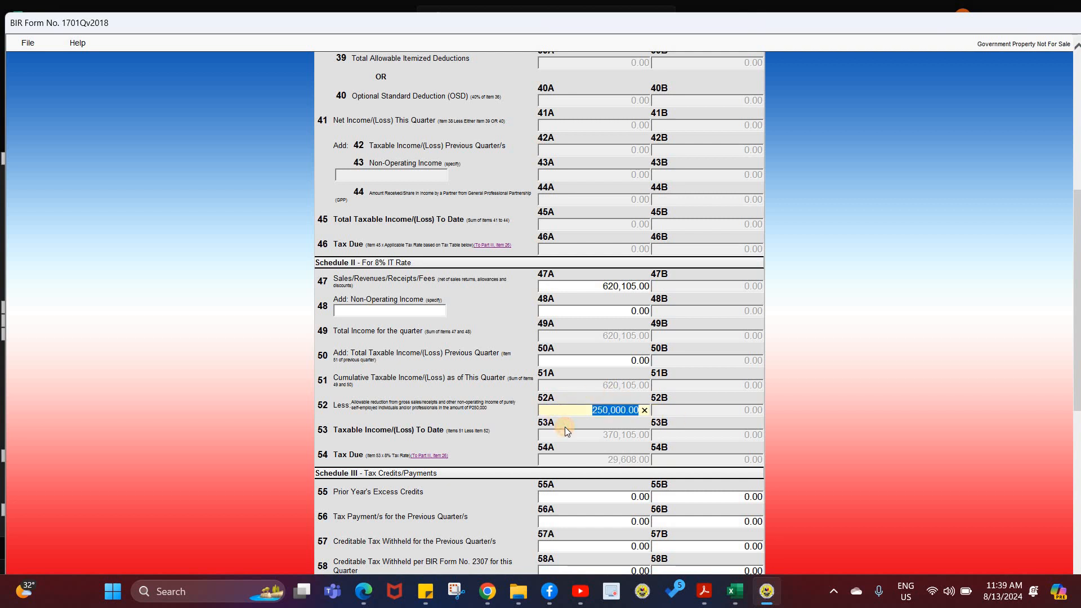
click(619, 444)
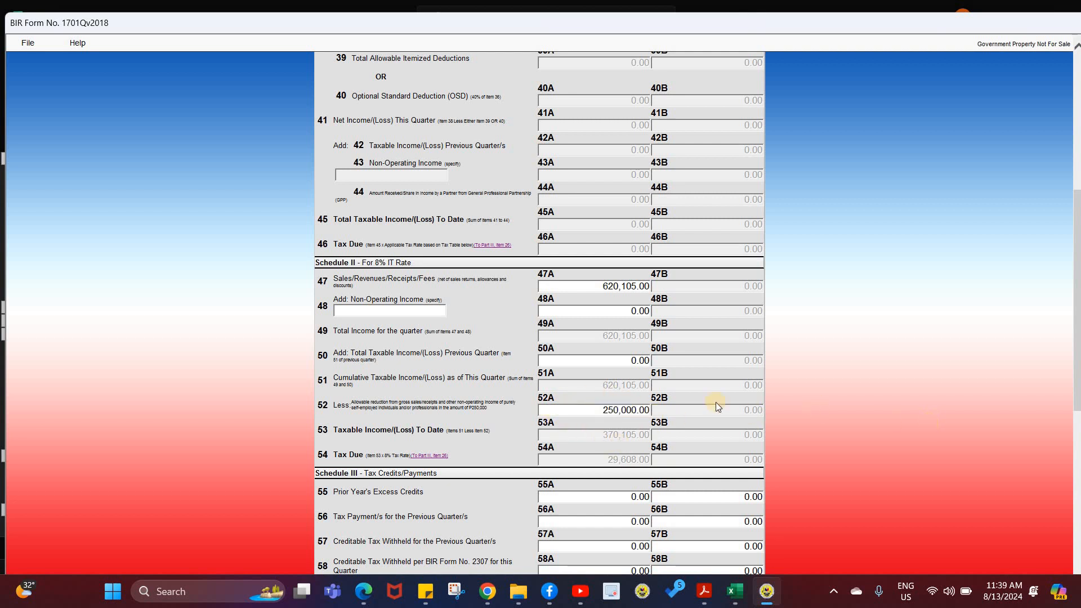
Check the tax withheld for the first quarter in the SAMPLE 2307 FROM ONLINE PLATFORM workbook in Excel, and return to the 1701Q form
scroll(617, 450, down, 5)
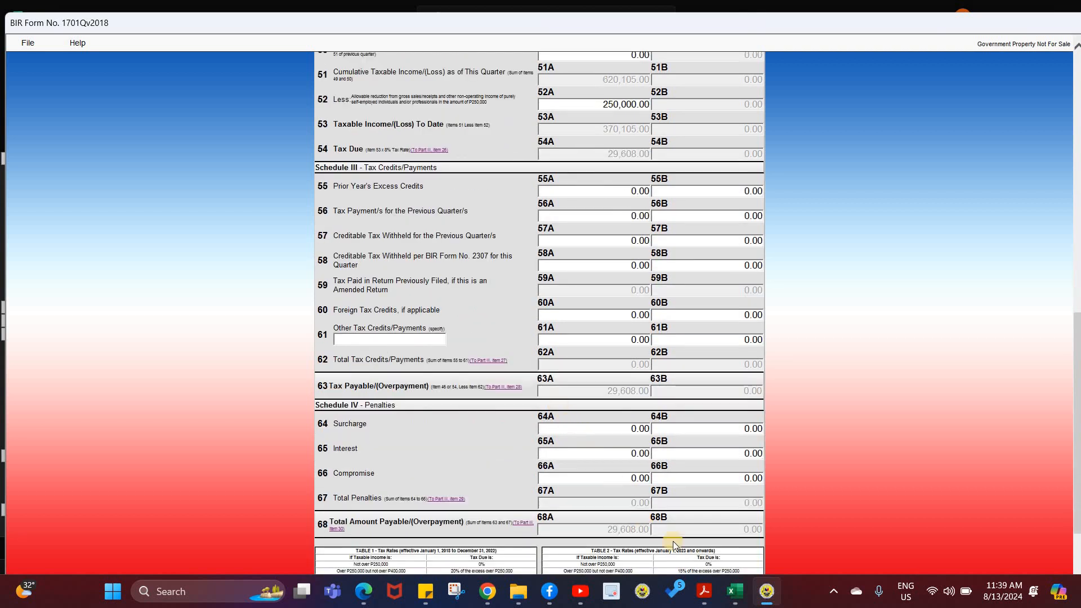
mouse_move(743, 591)
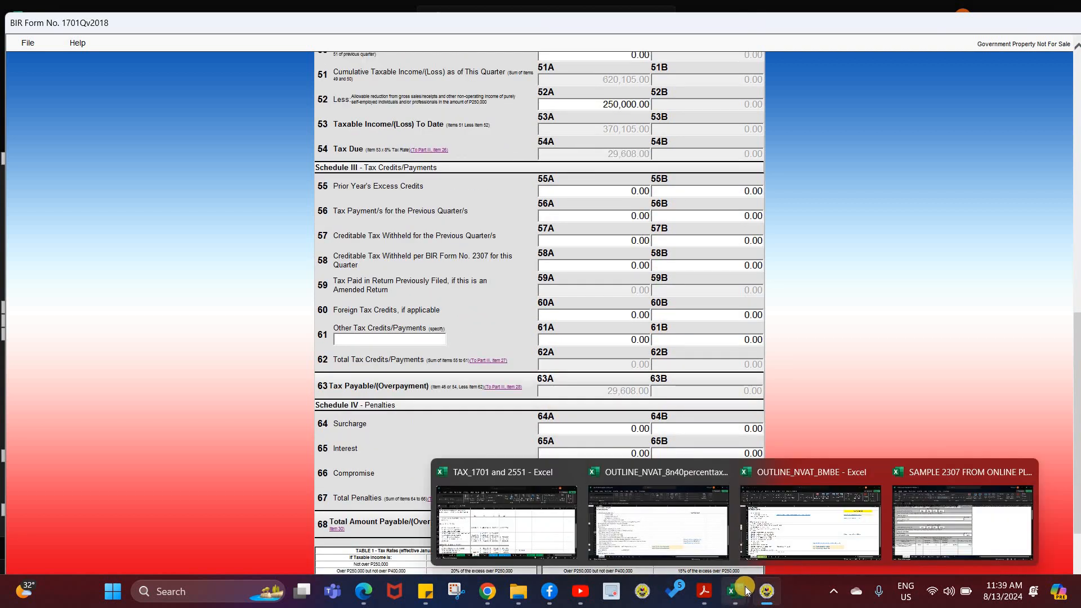
click(934, 506)
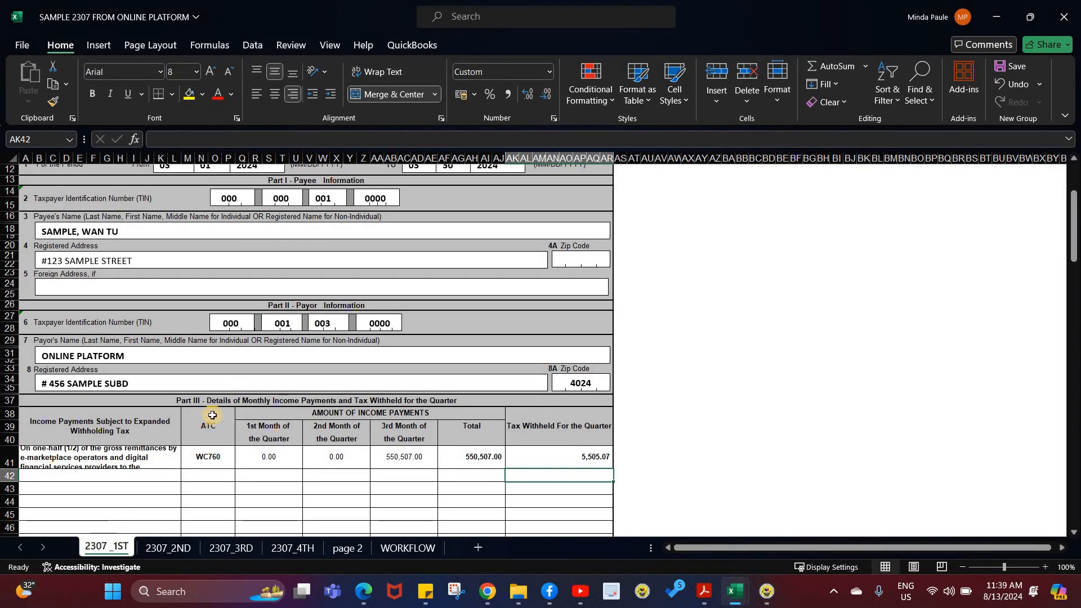
scroll(535, 448, down, 3)
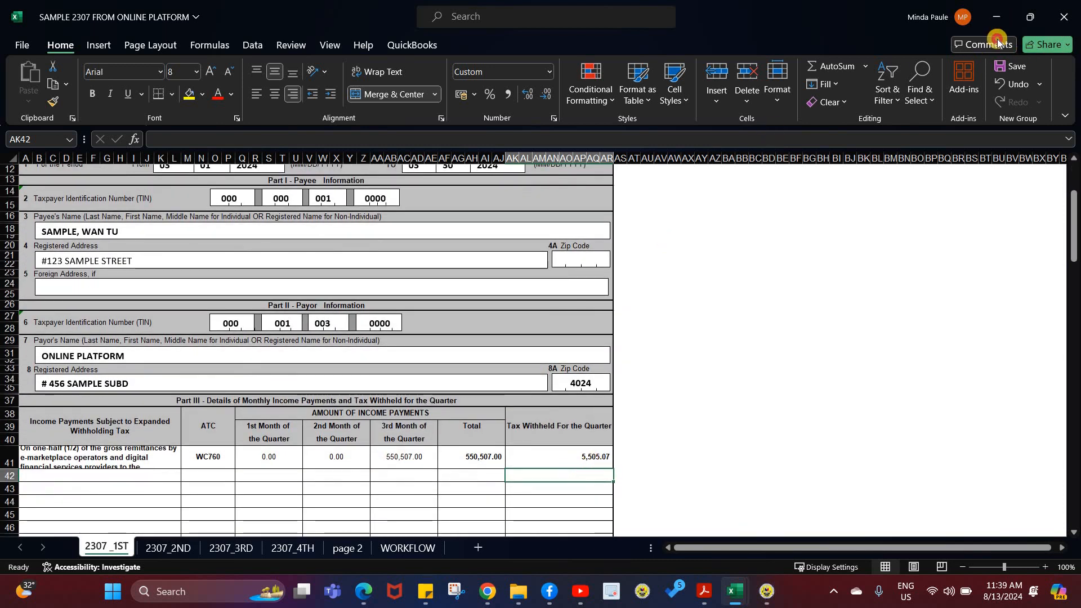
key(alt+Tab)
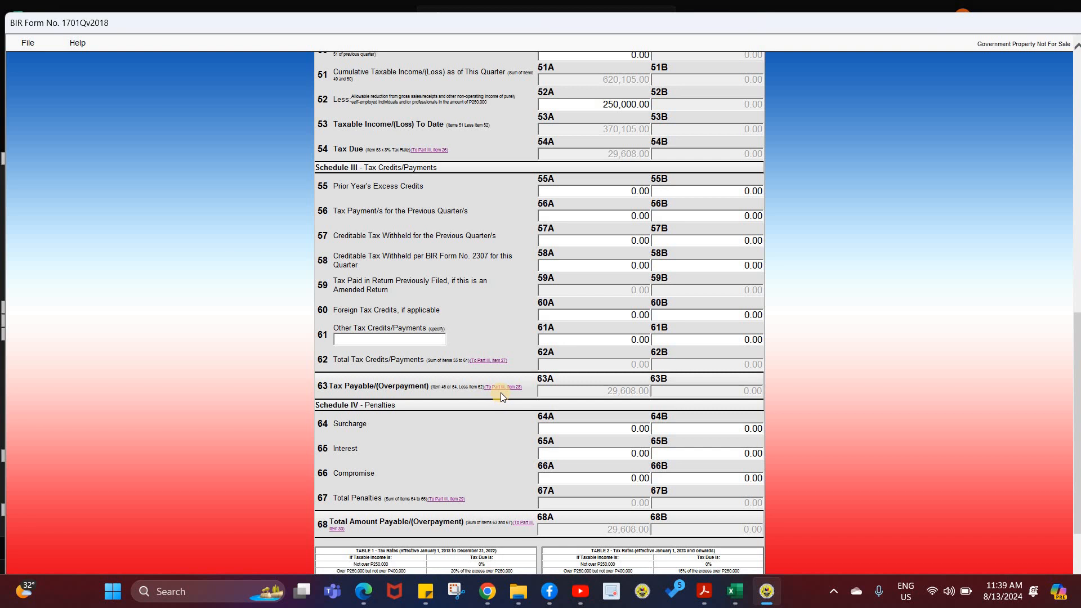
Enter 5,505 as the taxpayer's creditable tax withheld per BIR Form No. 2307 in item 58A of Schedule III
scroll(501, 393, up, 5)
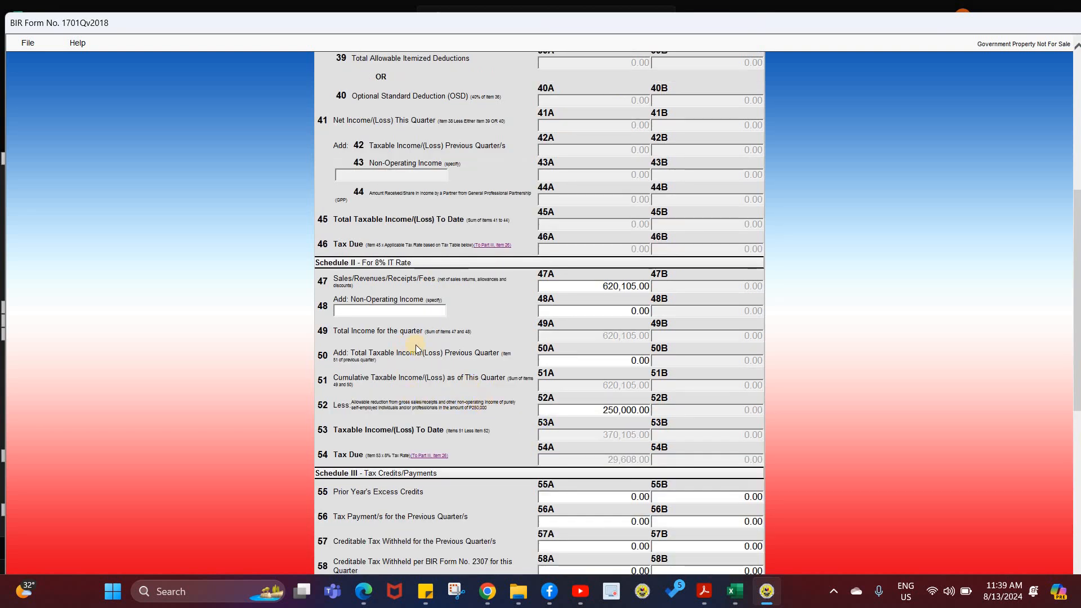
scroll(416, 347, down, 5)
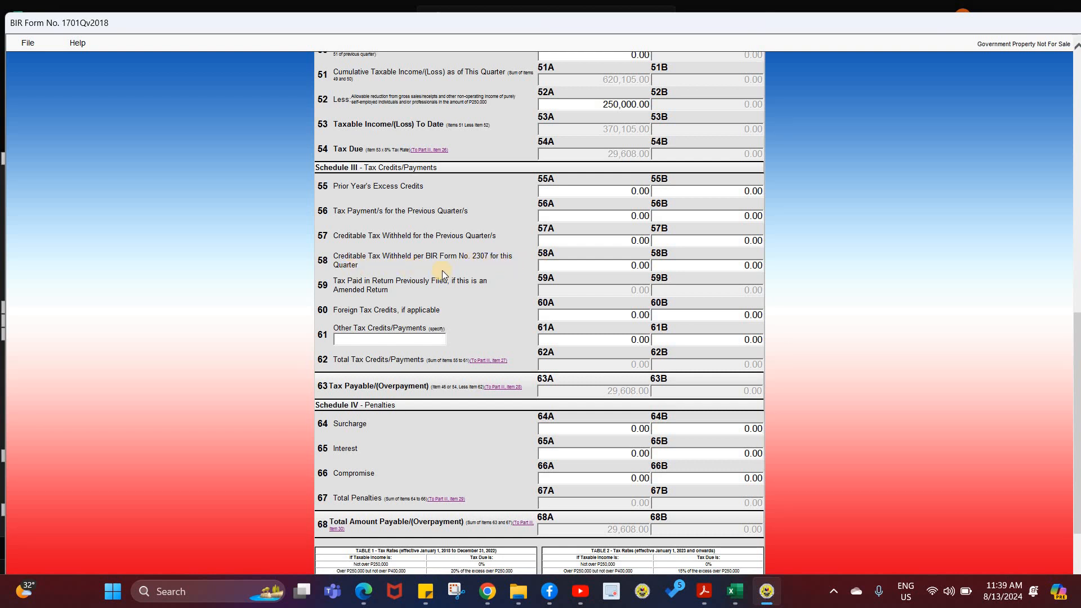
click(597, 264)
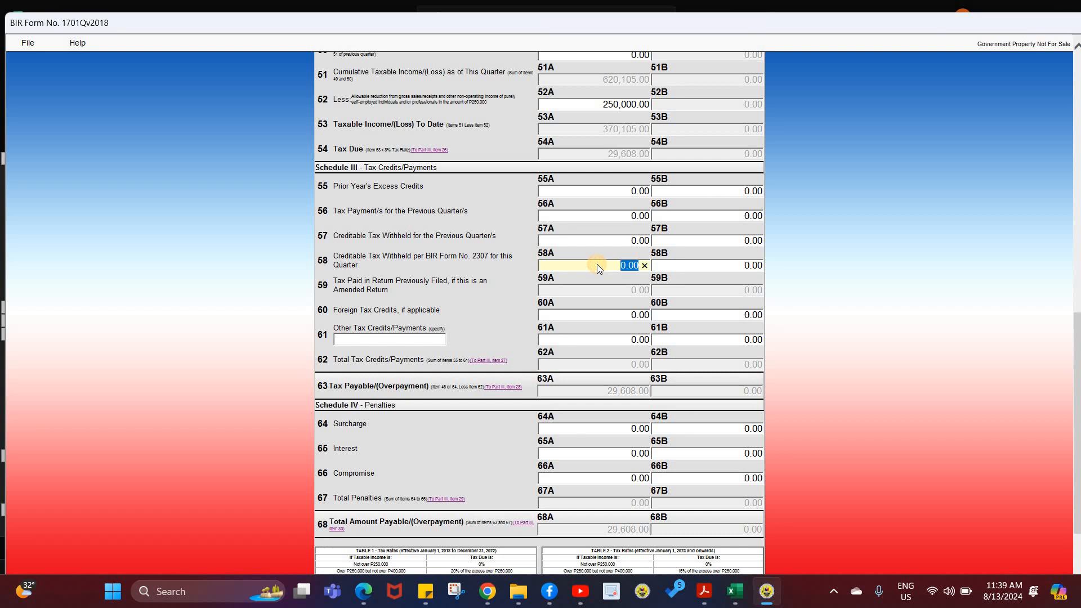
text(5505)
key(BackSpace)
click(597, 300)
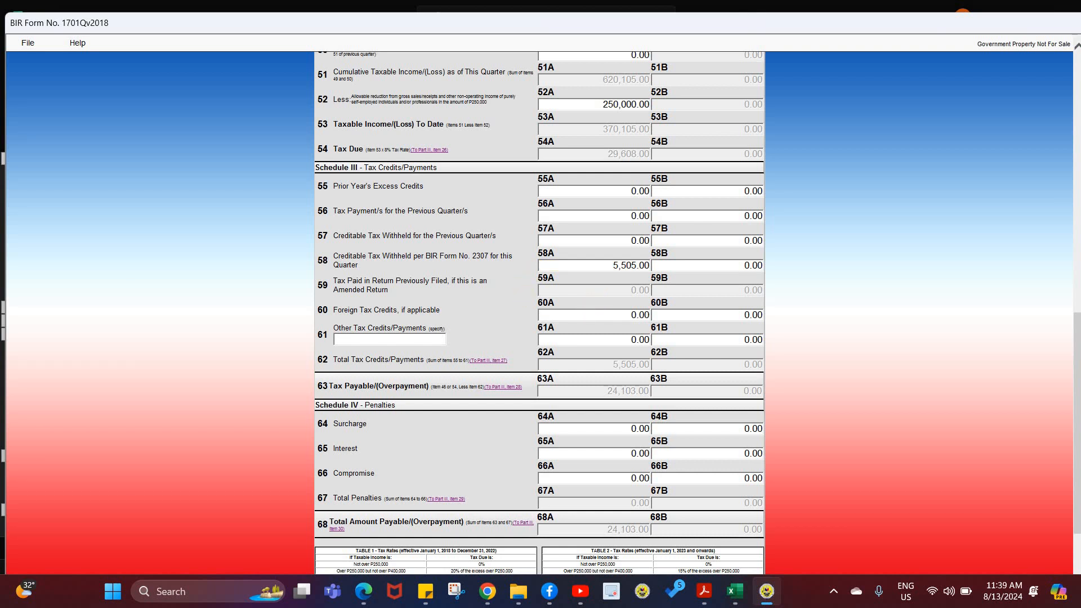
In the TAX_1701 and 2551 workbook, fill the first-quarter Total Amount Payable cell C37 yellow and move the workbook off the form
key(alt+Tab)
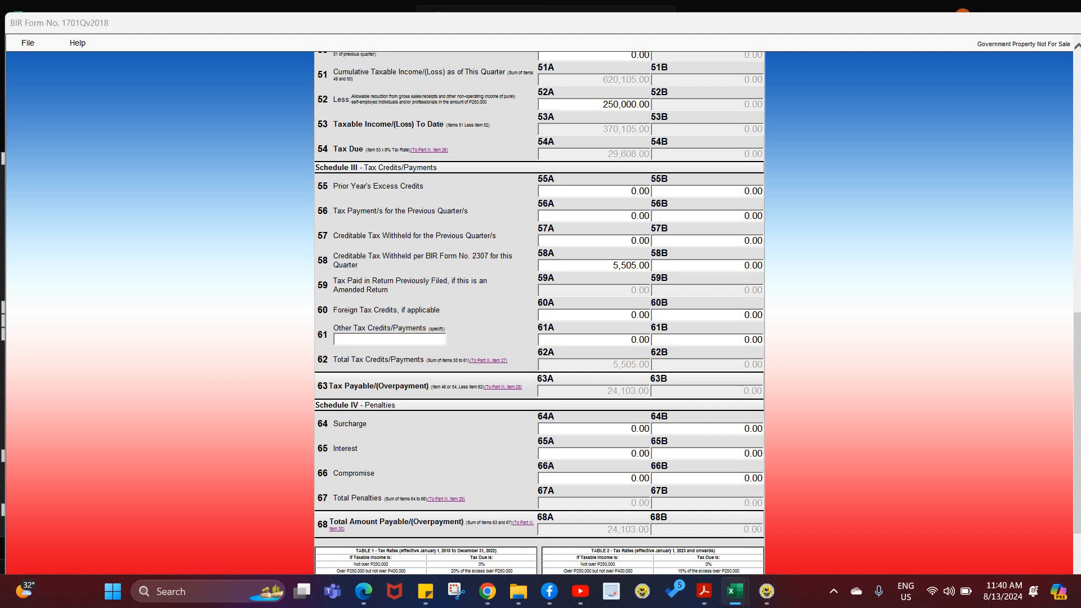
mouse_move(753, 75)
mouse_down()
mouse_move(929, 312)
mouse_move(752, 63)
mouse_up()
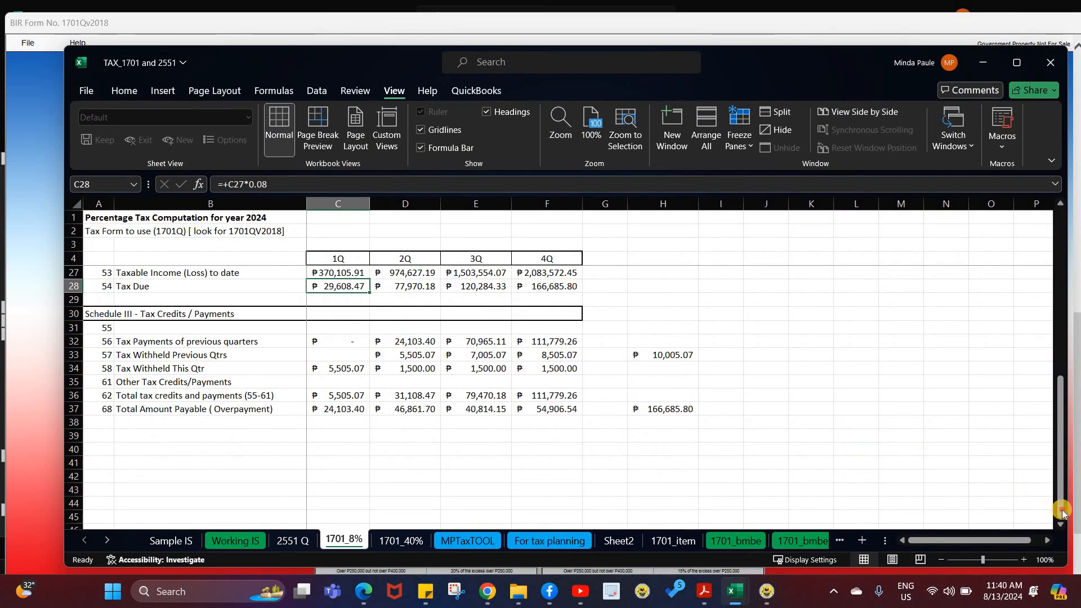
drag(1057, 507, 1056, 455)
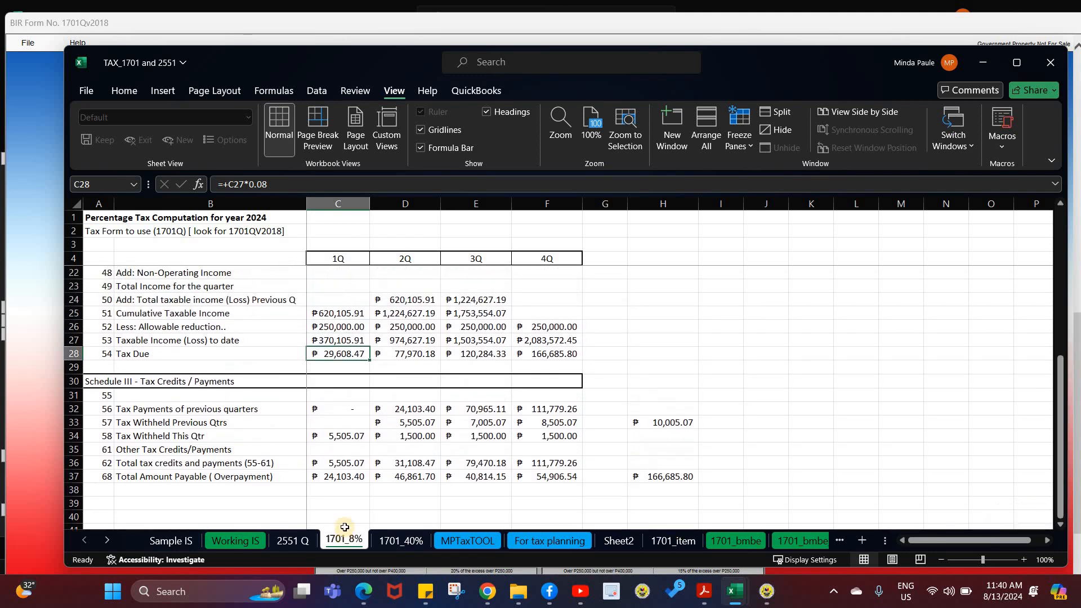
click(332, 477)
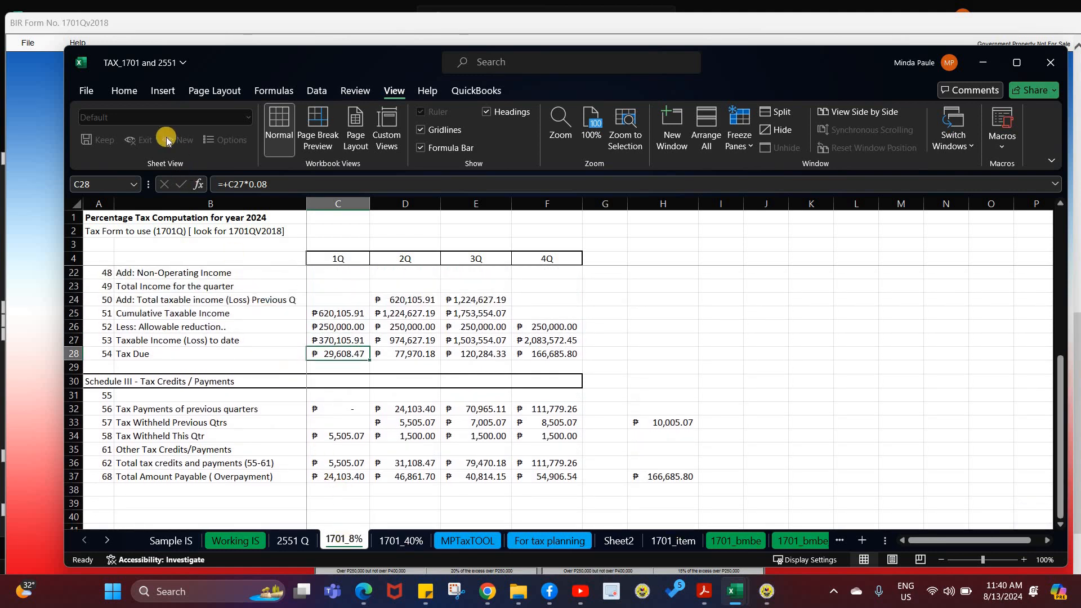
click(125, 91)
click(254, 145)
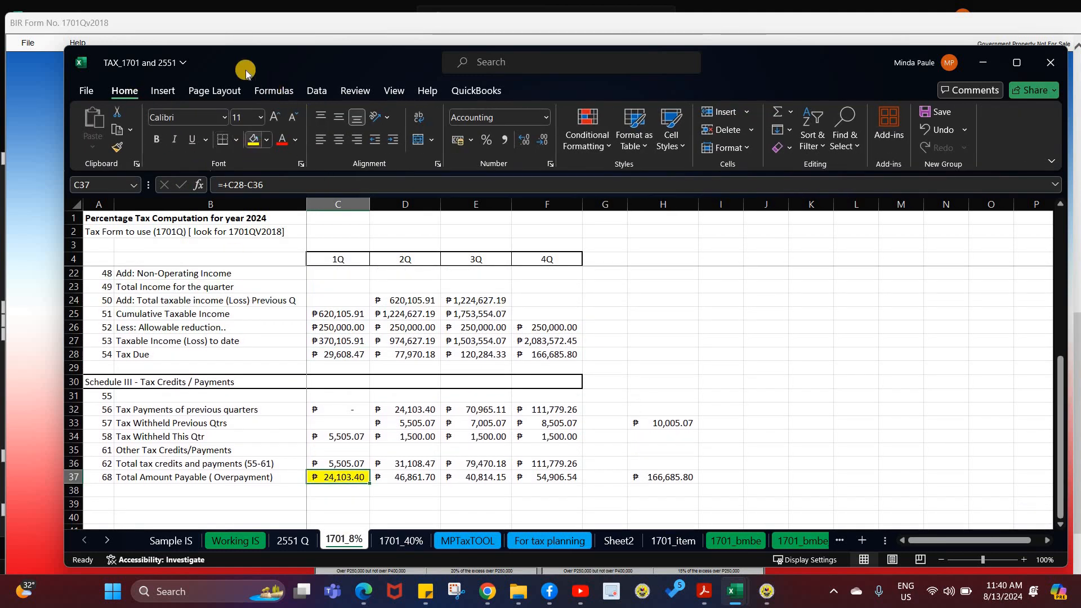
drag(349, 62, 1080, 84)
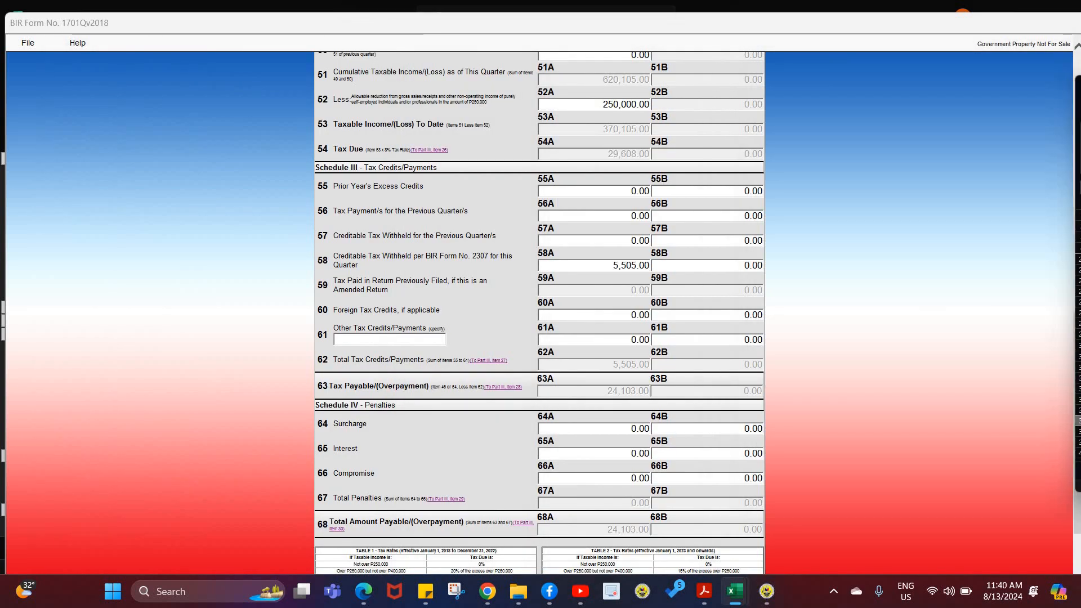
Save the completed first-quarter 1701Q return and dismiss the save message
scroll(471, 447, down, 3)
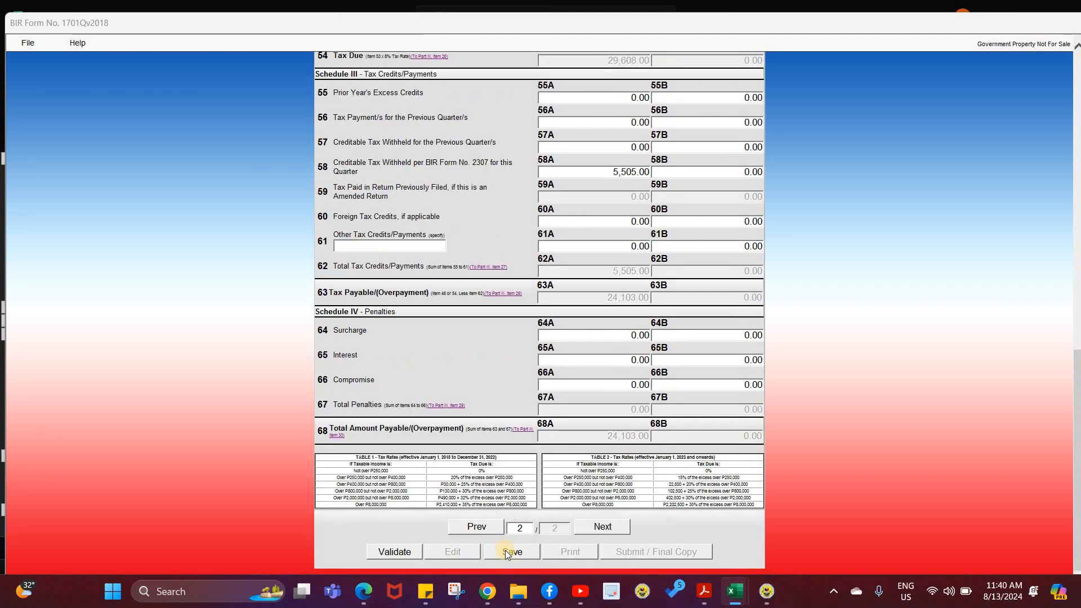
click(507, 551)
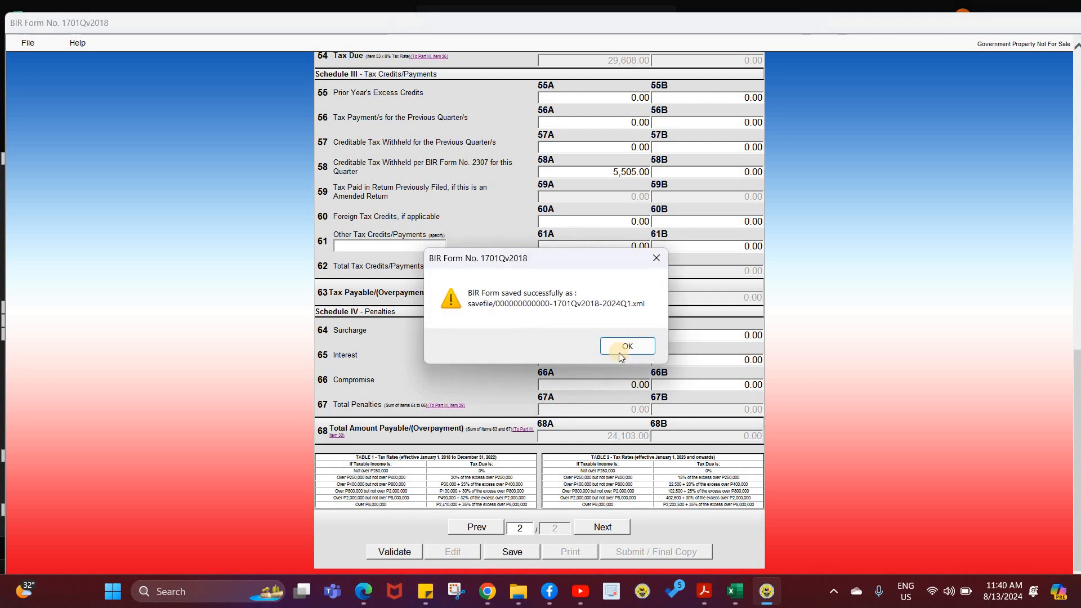
click(619, 348)
click(619, 348)
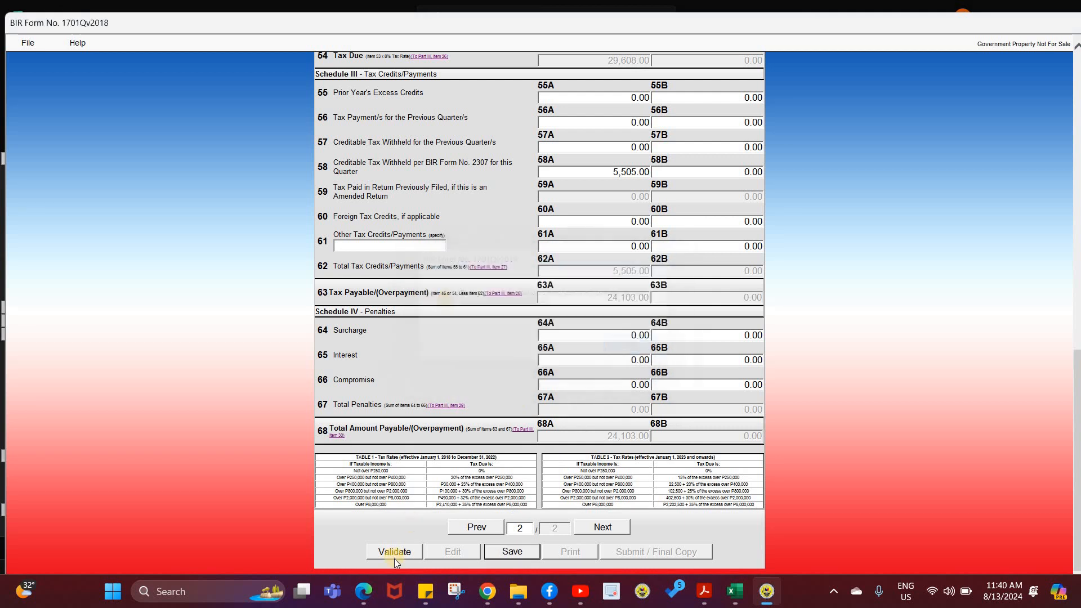
Validate the first-quarter 1701Q return after checking Schedule II, and dismiss the validation message
scroll(585, 198, up, 5)
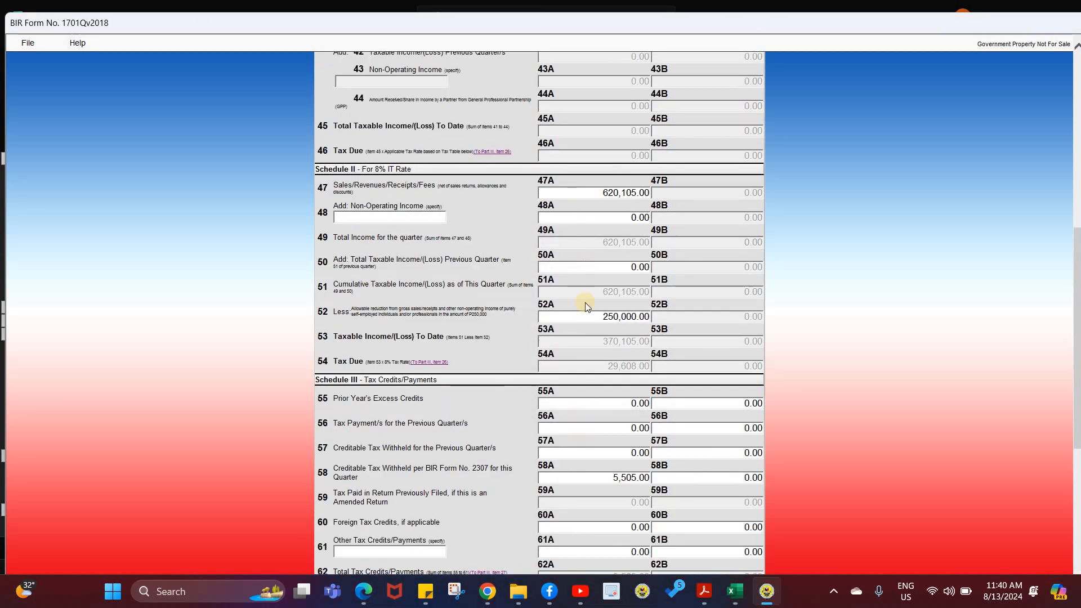
scroll(471, 489, down, 5)
click(381, 555)
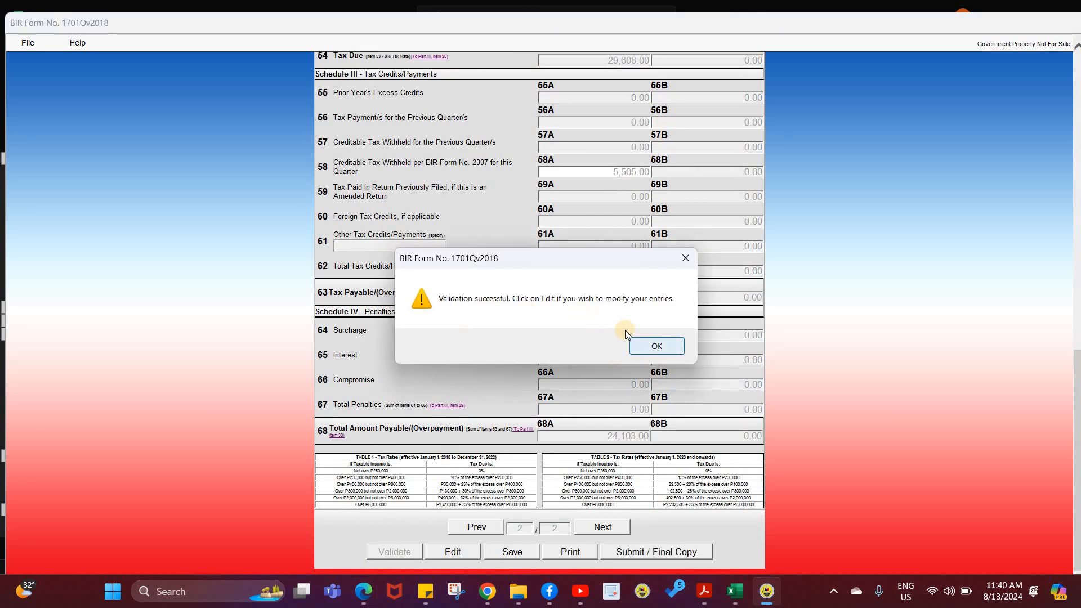
click(643, 347)
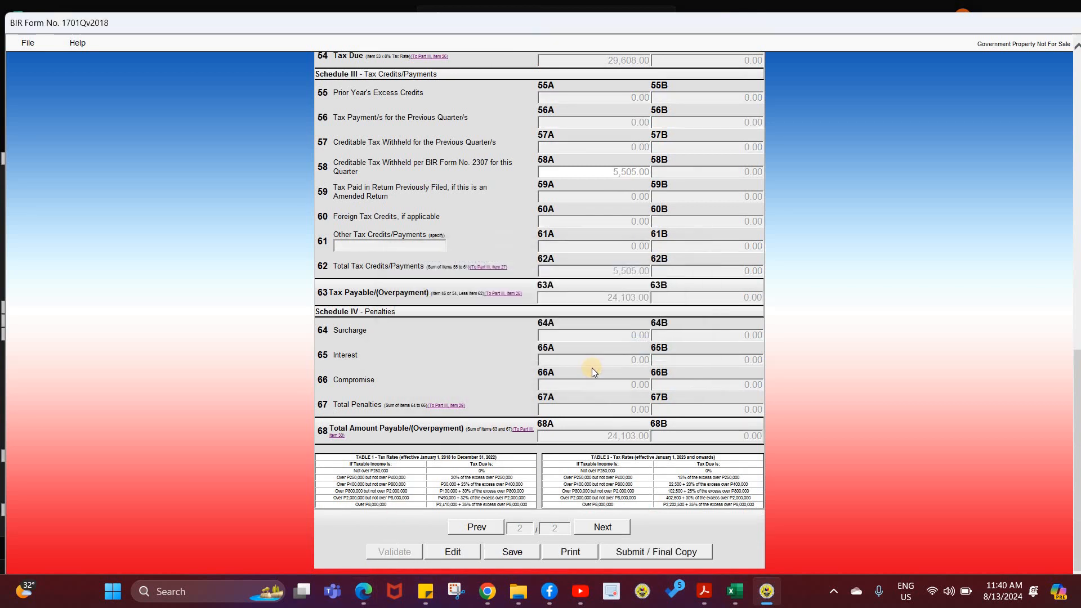
Review the validated return from page 2 back to Part III - Total Tax Payable on page 1, and reopen it for editing
scroll(592, 367, up, 10)
scroll(593, 367, down, 10)
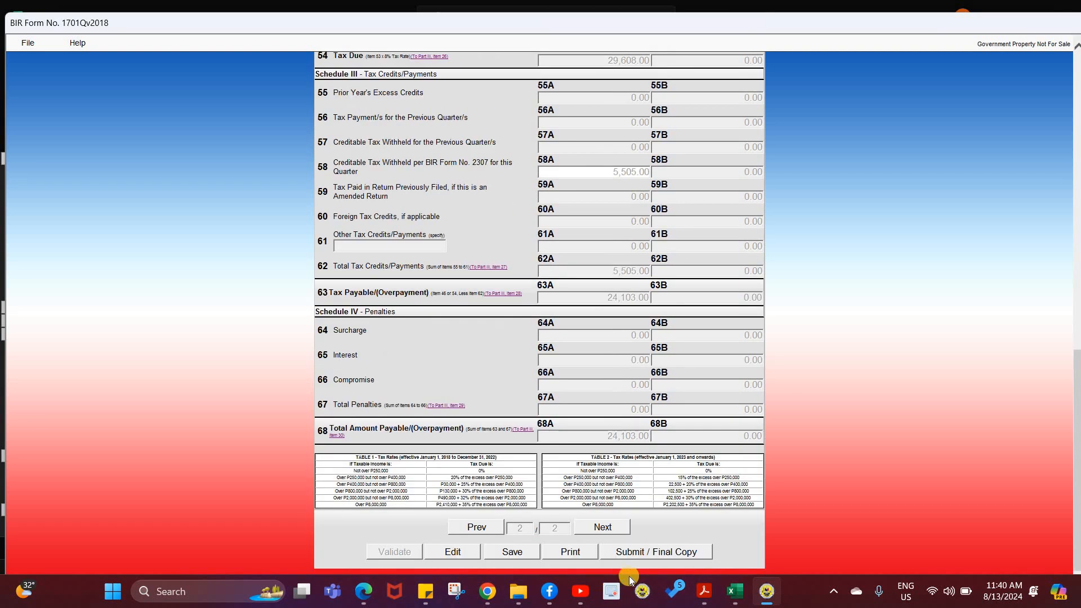
scroll(377, 372, up, 15)
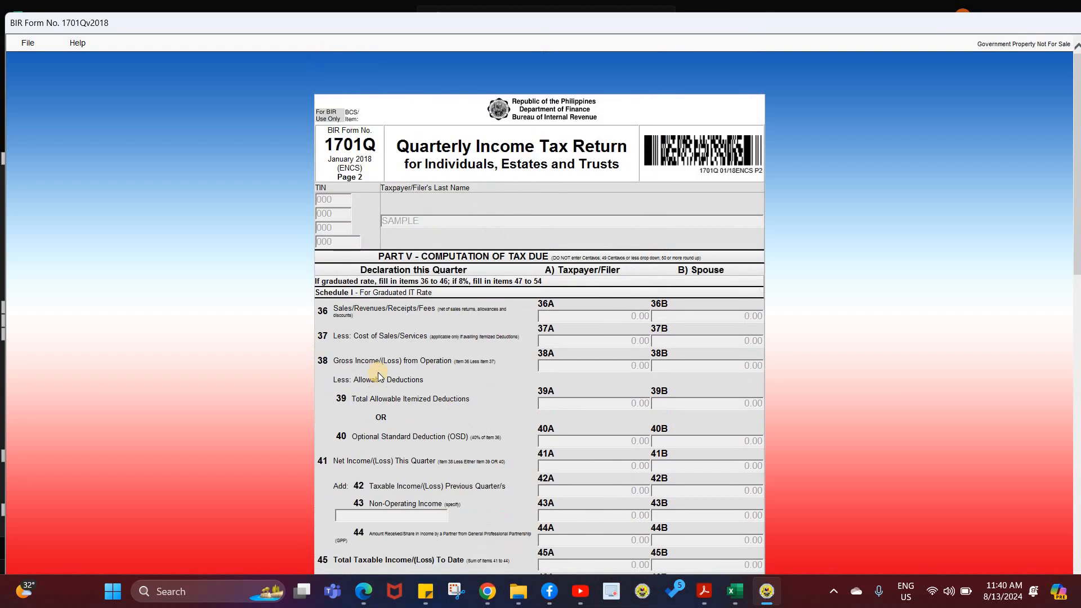
scroll(377, 373, down, 5)
scroll(318, 228, up, 5)
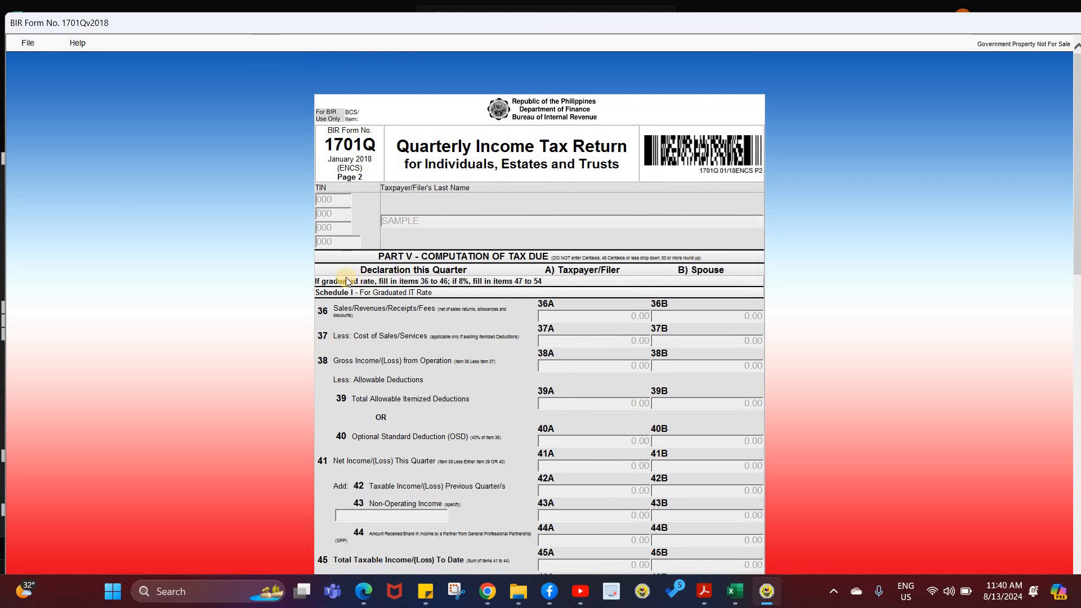
scroll(424, 509, down, 15)
click(461, 529)
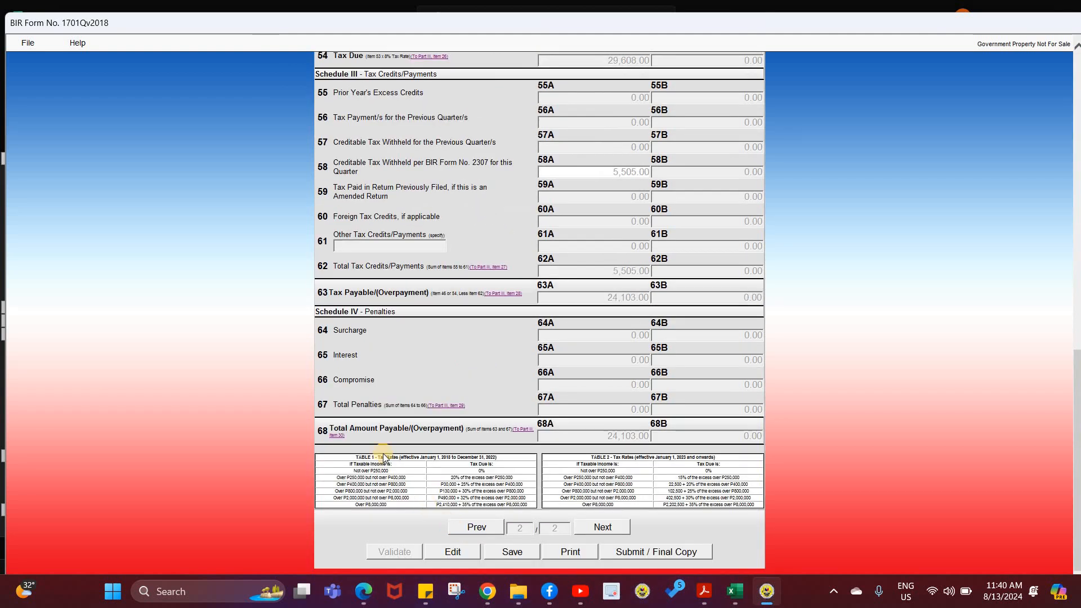
scroll(377, 407, up, 7)
scroll(379, 406, up, 4)
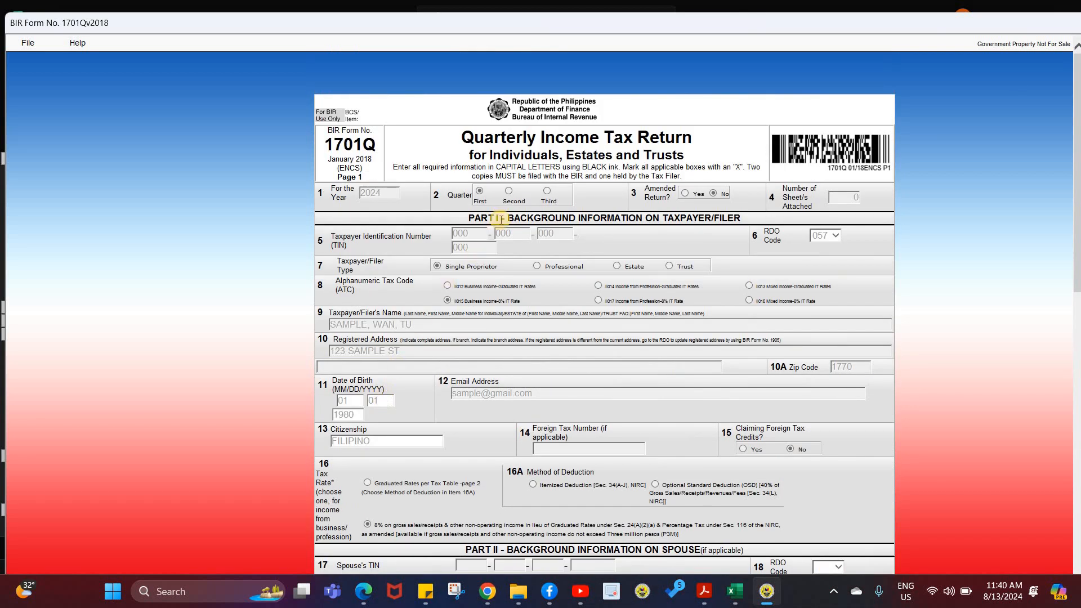
scroll(475, 400, down, 12)
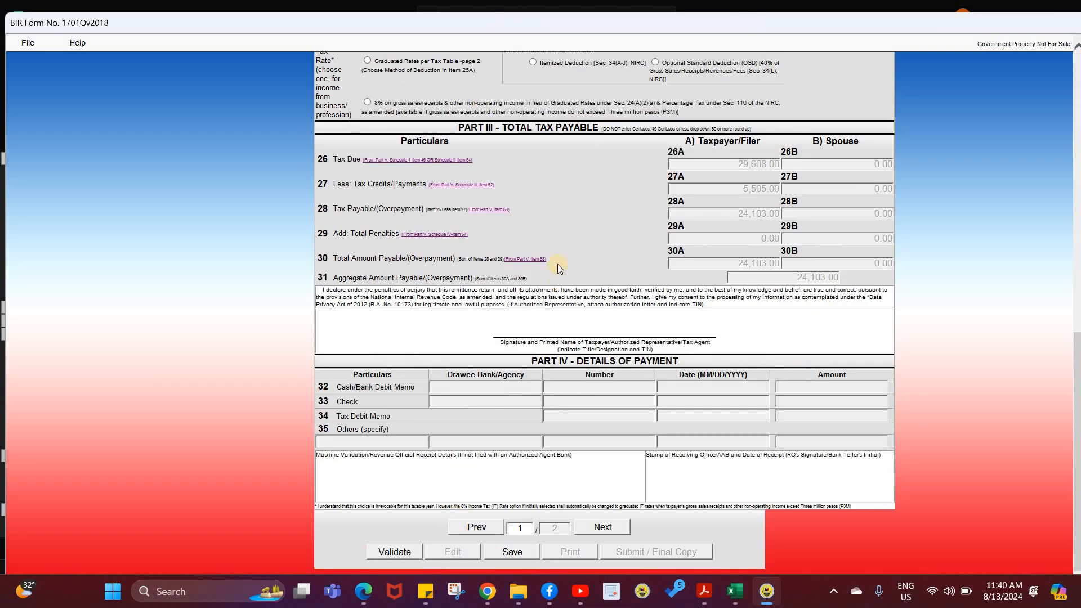
Set the return's quarter to Second in item 2 on page 1, and go to Schedule II on page 2
scroll(503, 195, up, 12)
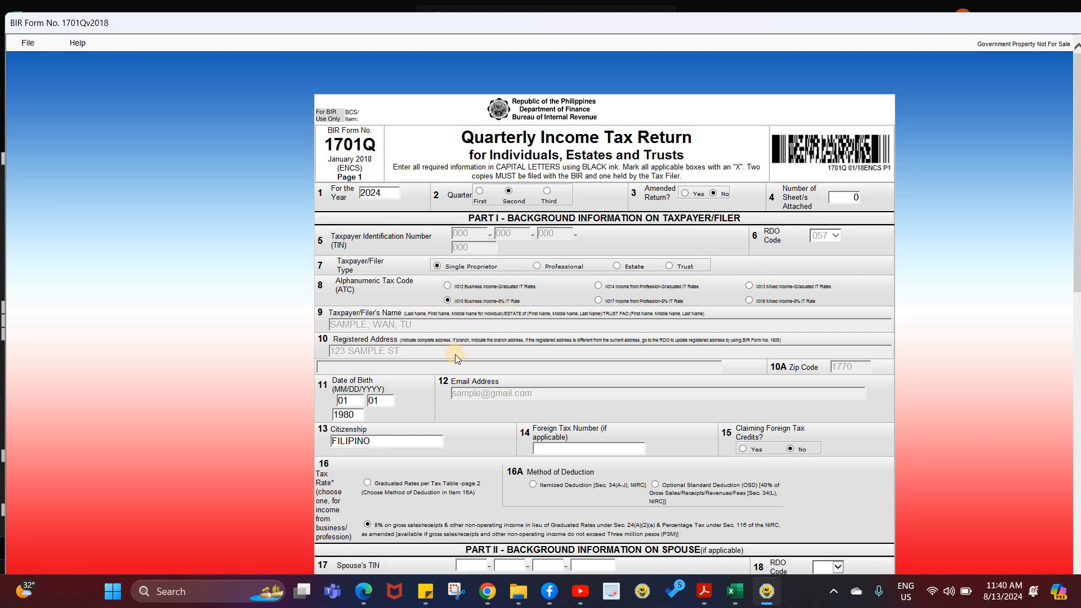
scroll(453, 356, down, 5)
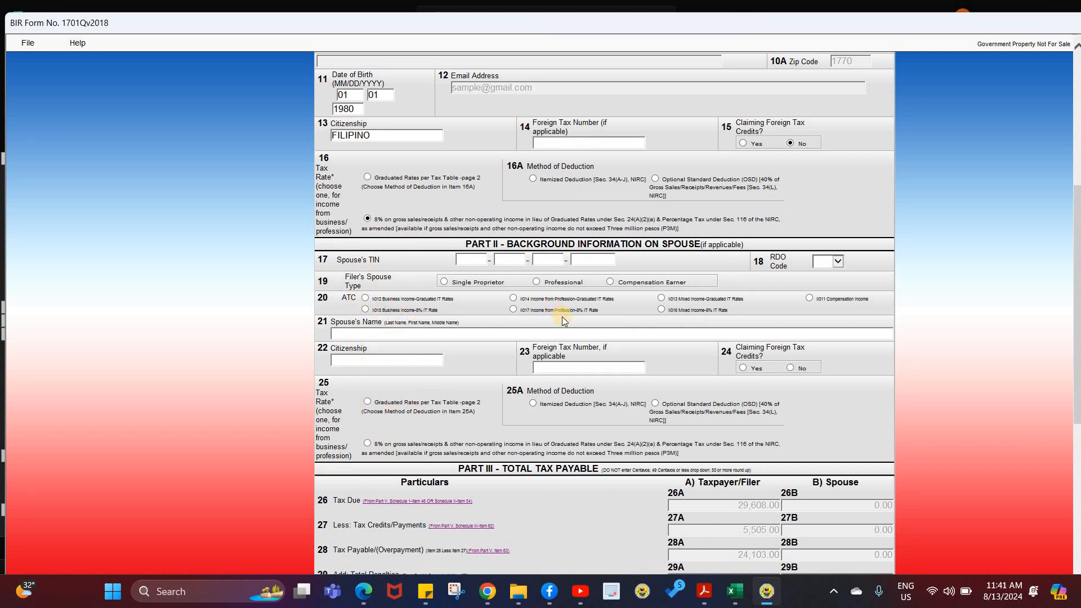
scroll(562, 316, down, 6)
scroll(541, 441, up, 13)
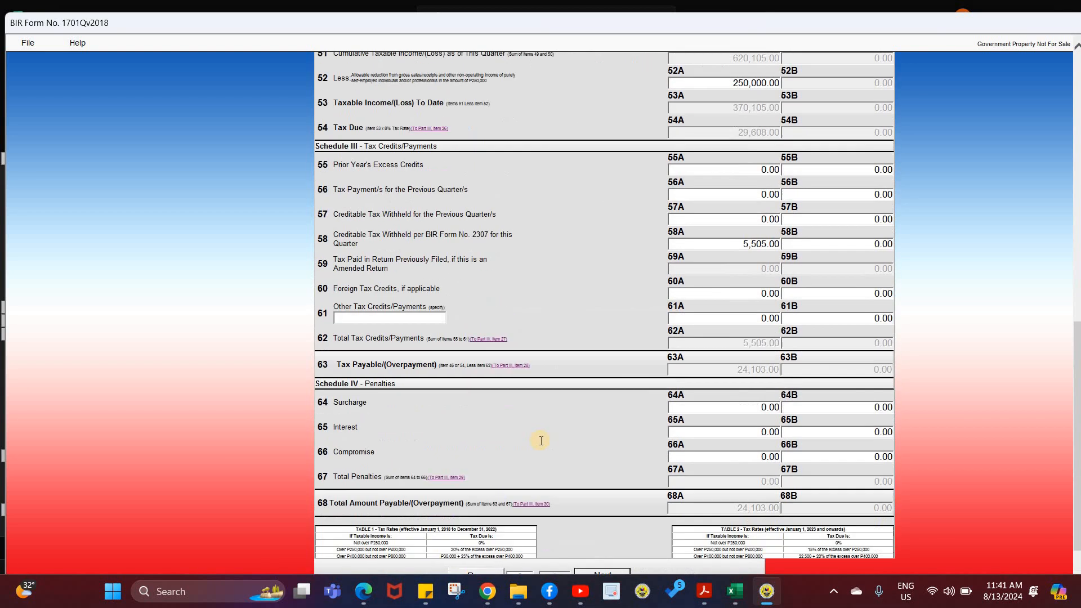
scroll(561, 356, down, 5)
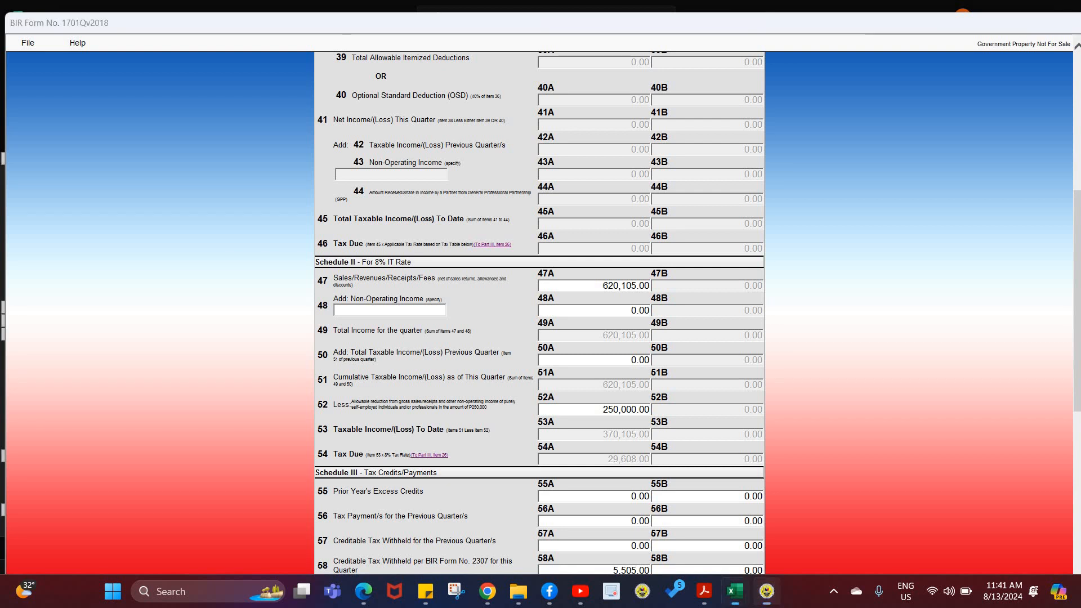
Look up the second-quarter Sales/Revenues/Receipts in cell D21 of the TAX_1701 and 2551 workbook, and move the workbook off the form
key(alt+Tab)
drag(707, 156, 463, 104)
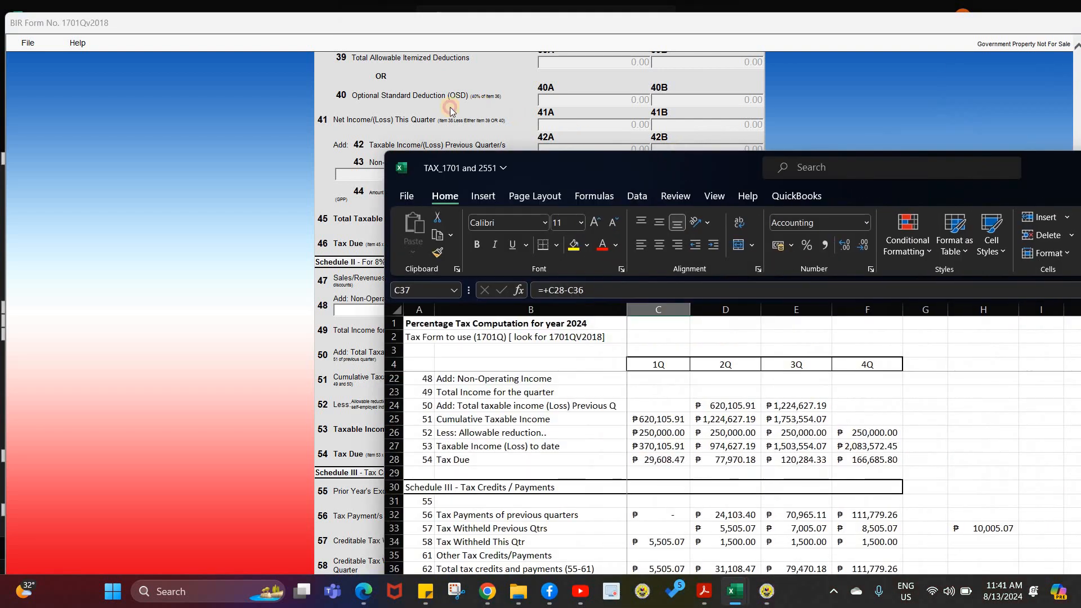
scroll(583, 332, up, 4)
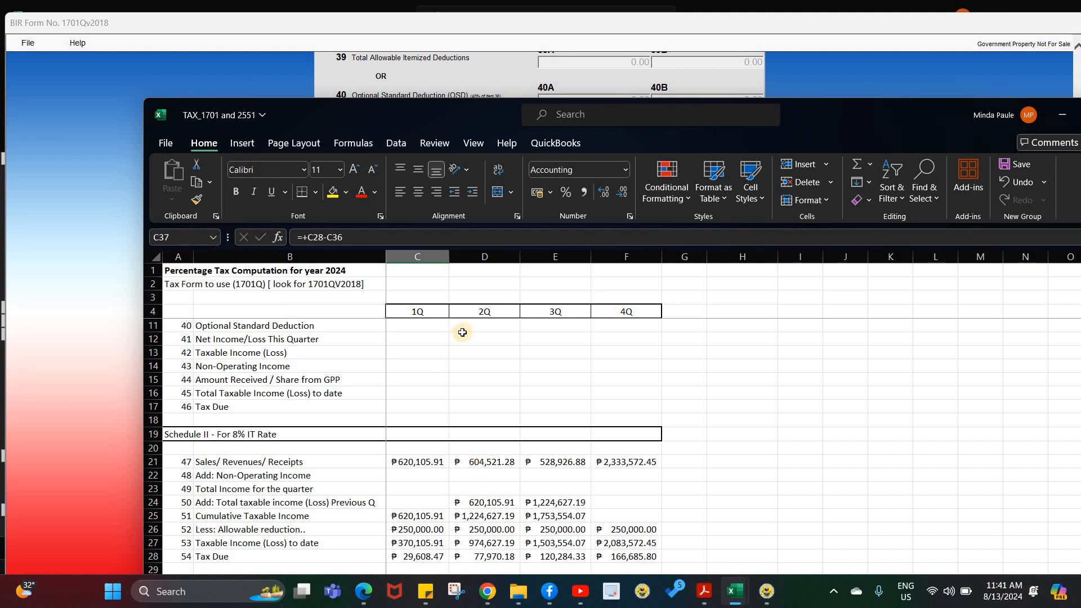
click(484, 461)
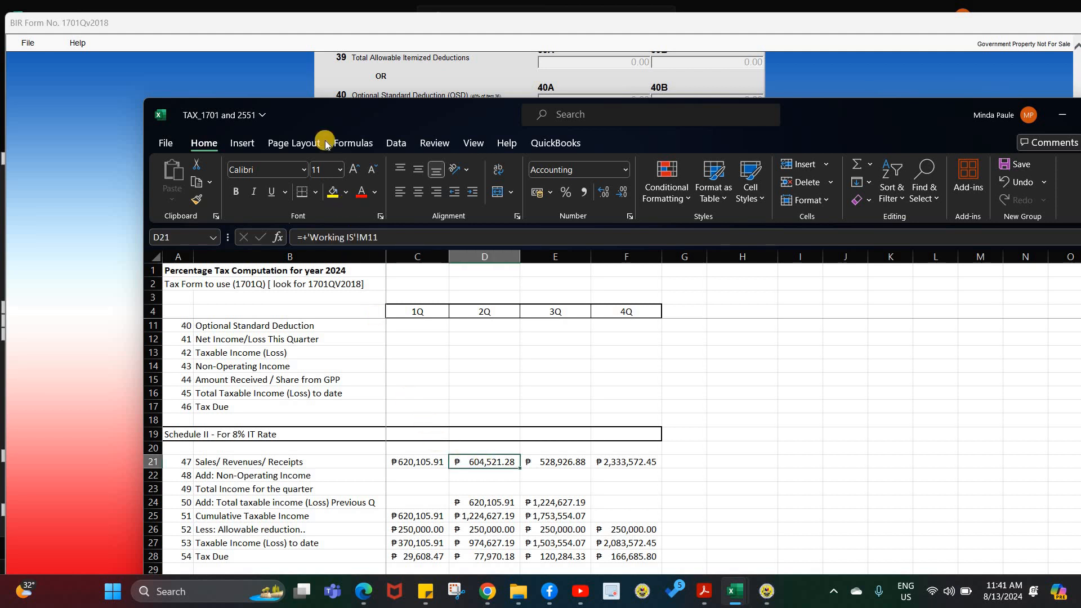
drag(354, 115, 1076, 87)
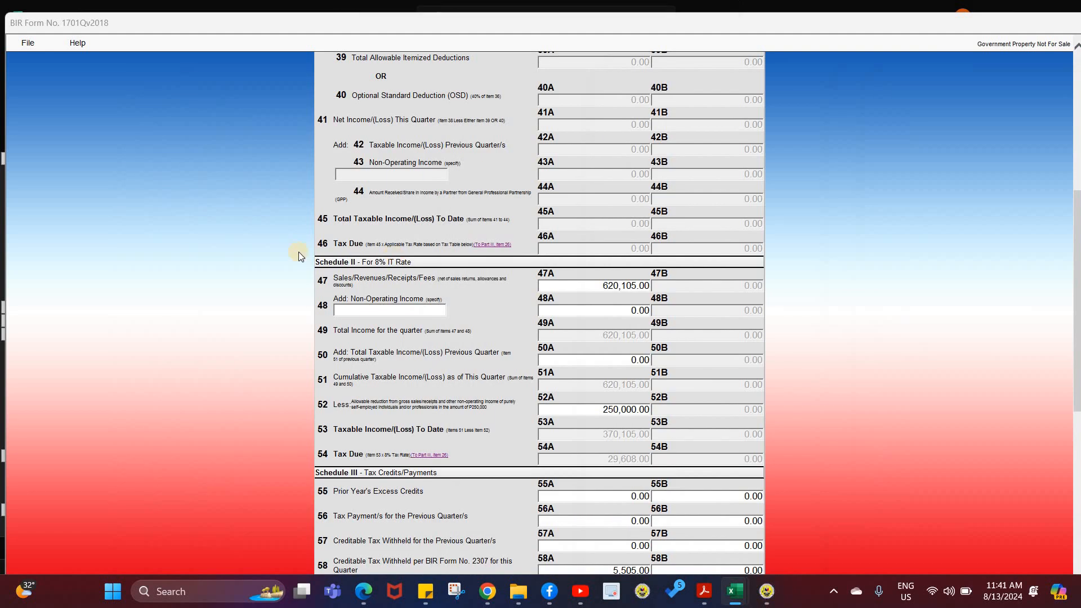
Set item 47A, Sales/Revenues/Receipts/Fees, to 604,521 in Schedule II, and check items 50A and 52A
click(667, 289)
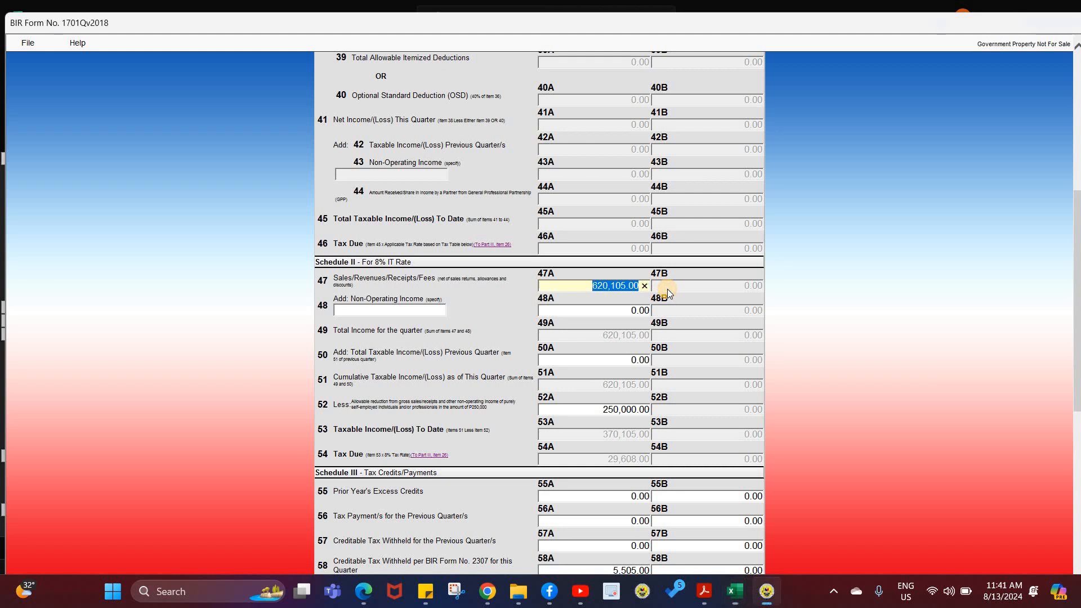
text(604521)
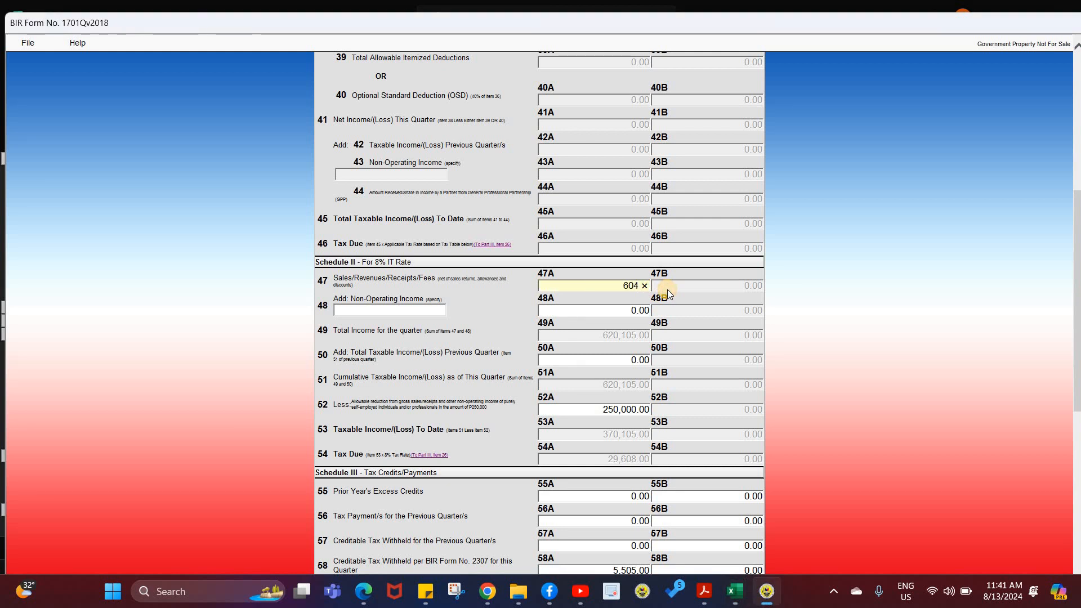
click(571, 359)
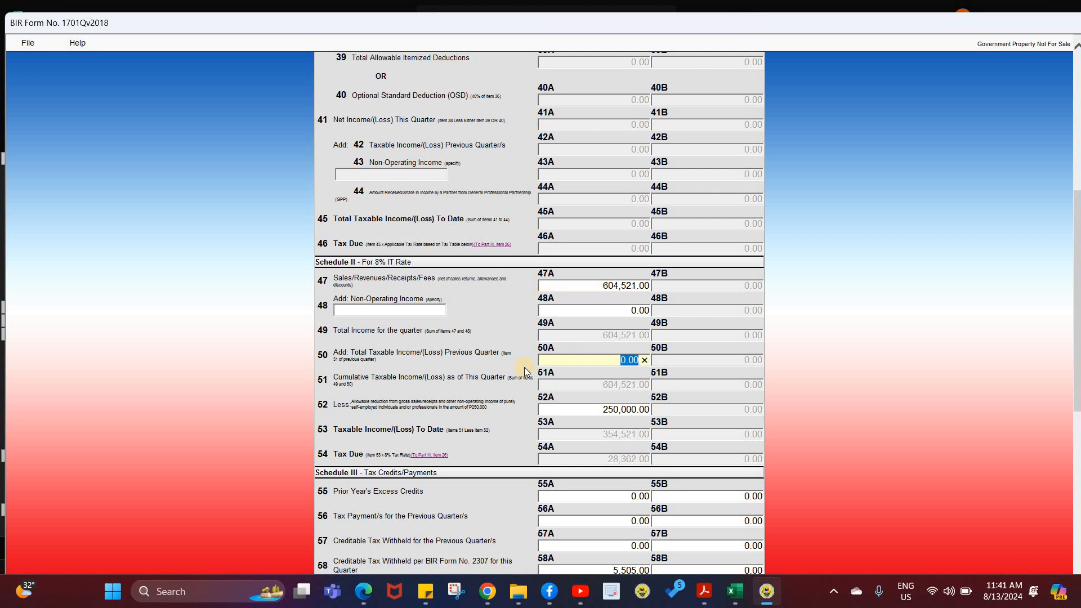
click(589, 413)
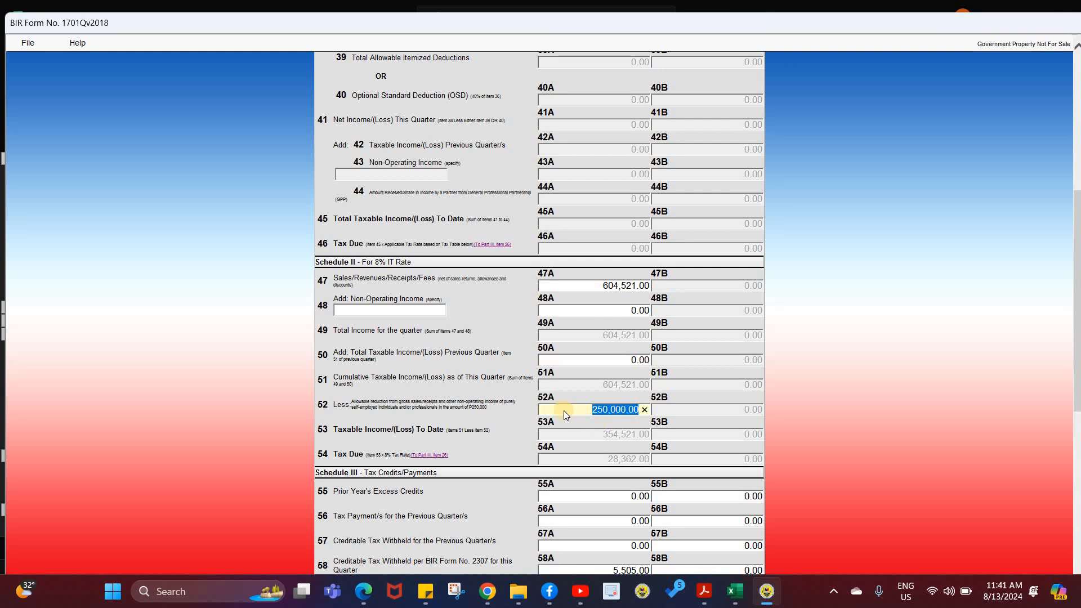
click(570, 429)
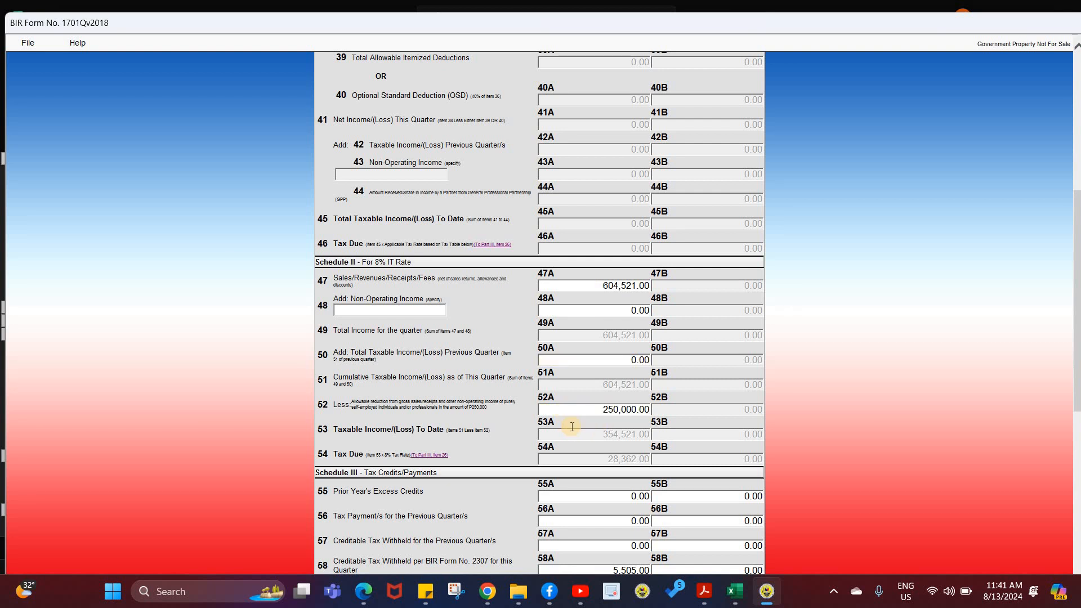
Set item 57A, Creditable Tax Withheld for the Previous Quarter/s, to 5,505 in Schedule III
scroll(571, 428, down, 5)
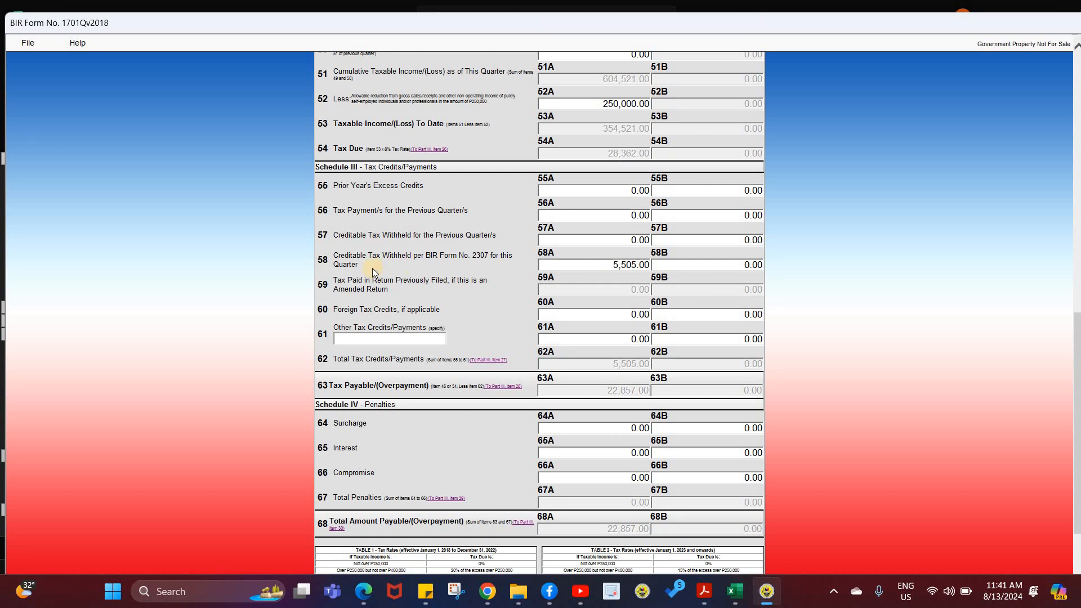
click(613, 264)
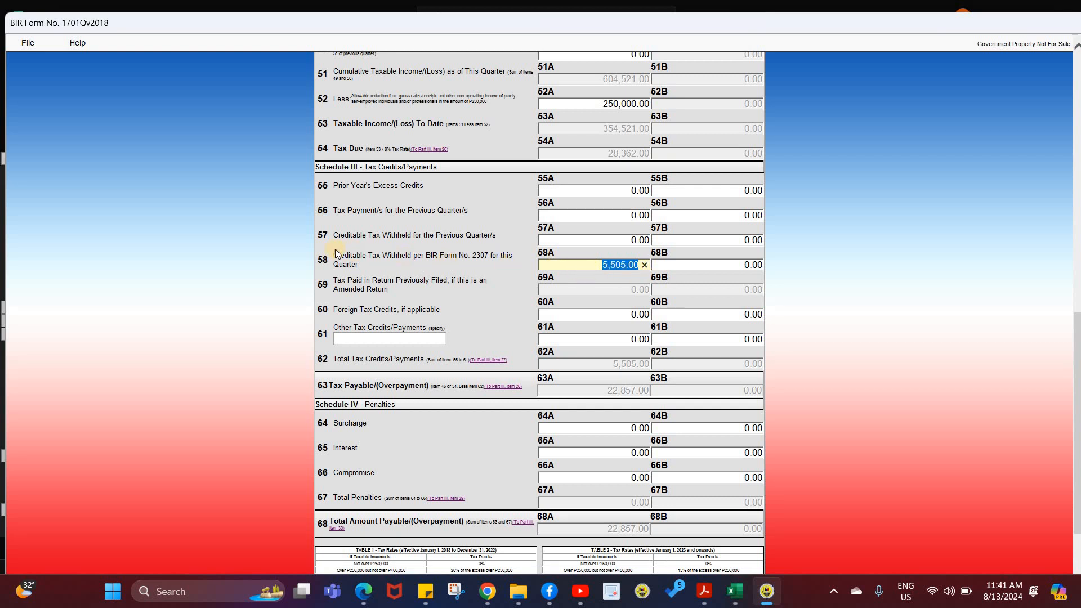
click(587, 242)
text(5505)
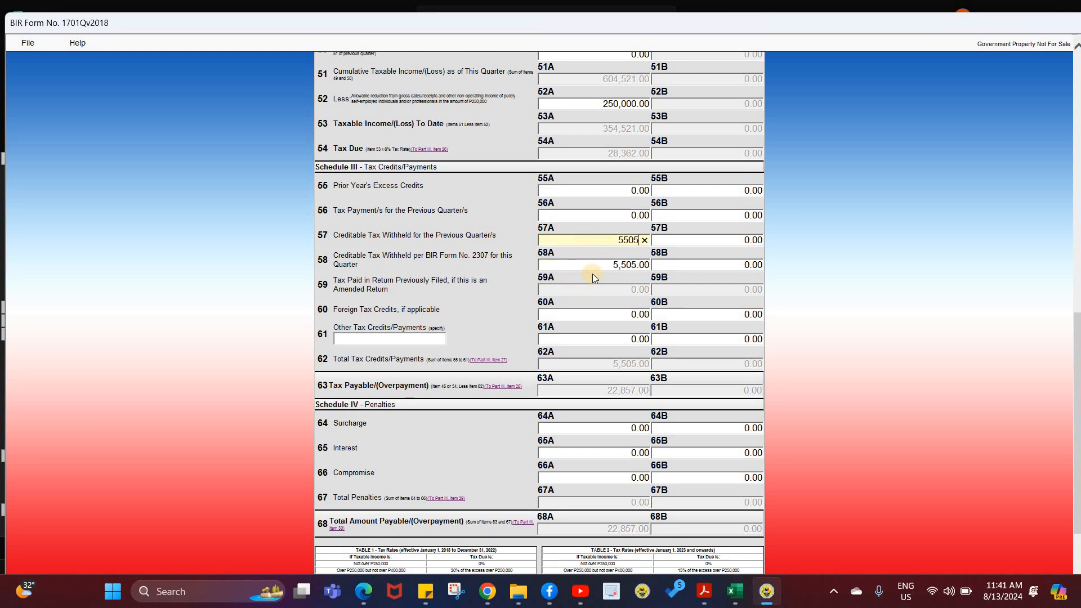
key(Tab)
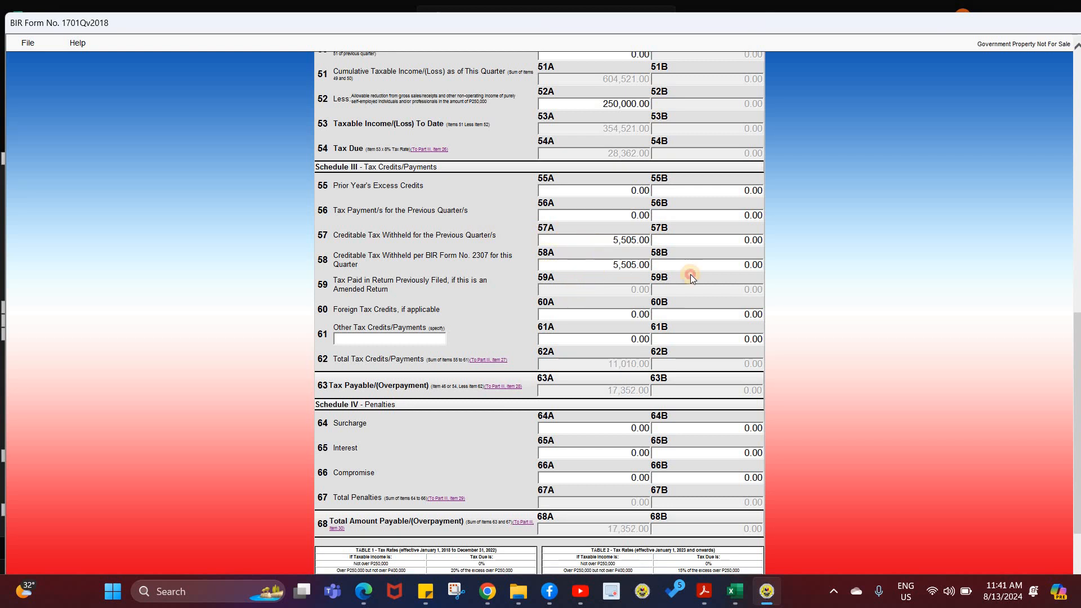
Replace item 58A, Creditable Tax Withheld per BIR Form No. 2307, with 1,500 from the 2307_2ND sheet of the SAMPLE 2307 FROM ONLINE PLATFORM workbook
key(BackSpace)
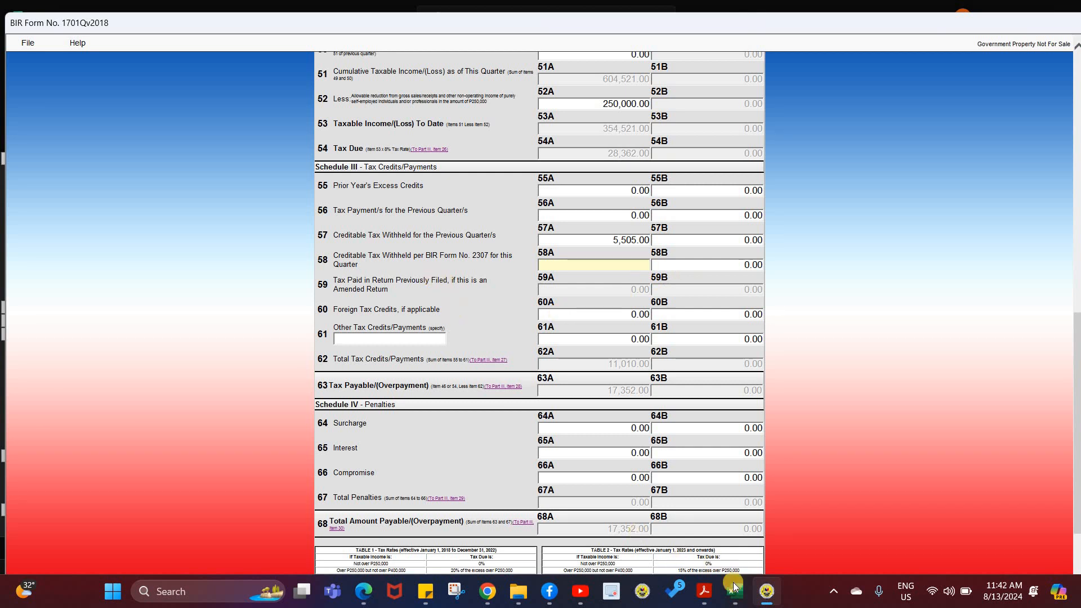
mouse_move(735, 589)
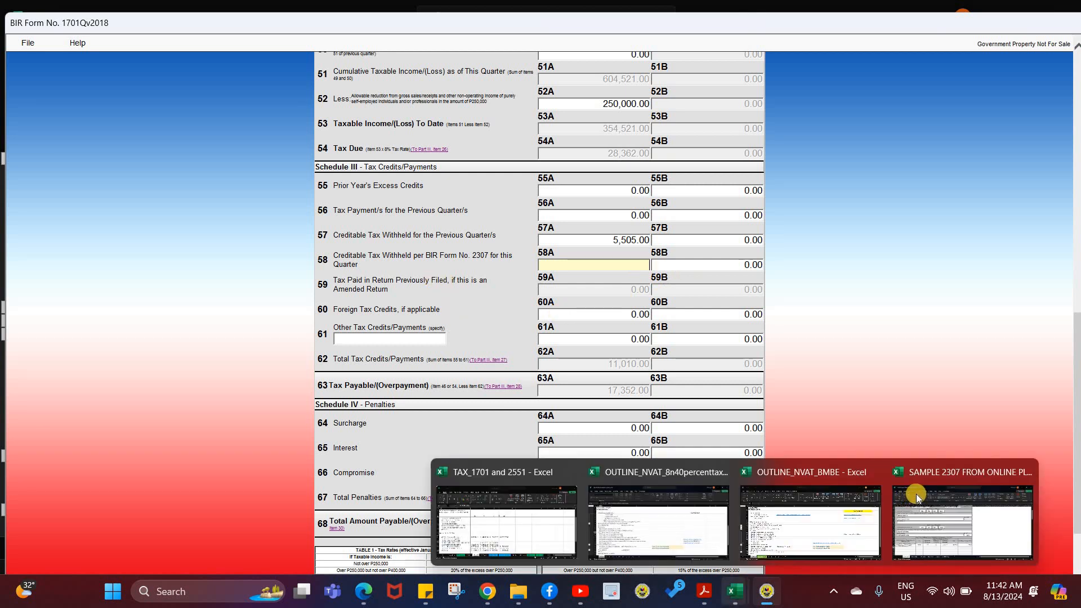
click(544, 485)
click(179, 548)
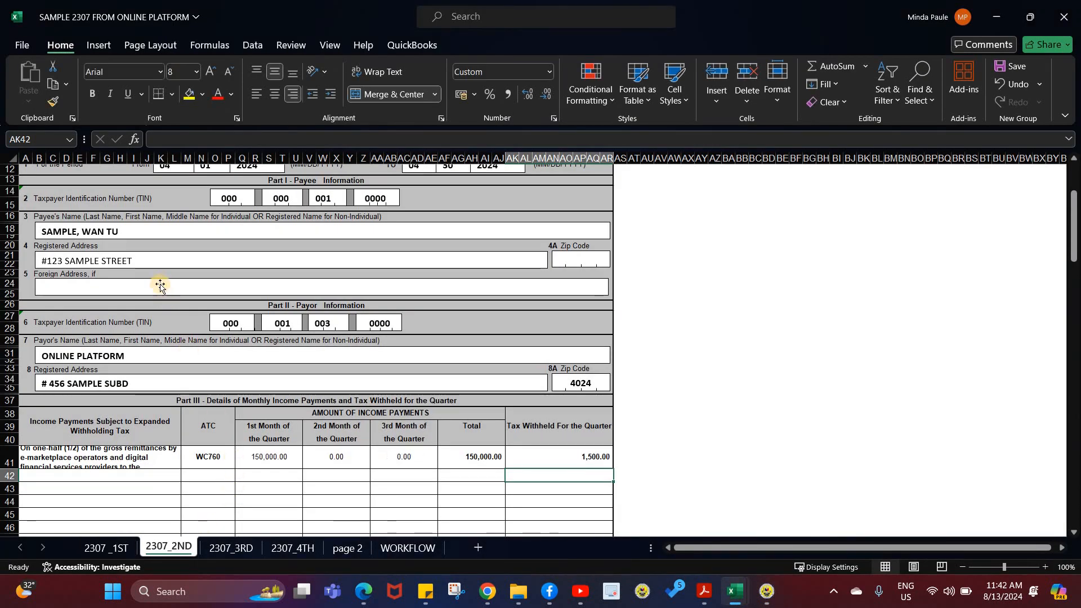
scroll(558, 460, down, 4)
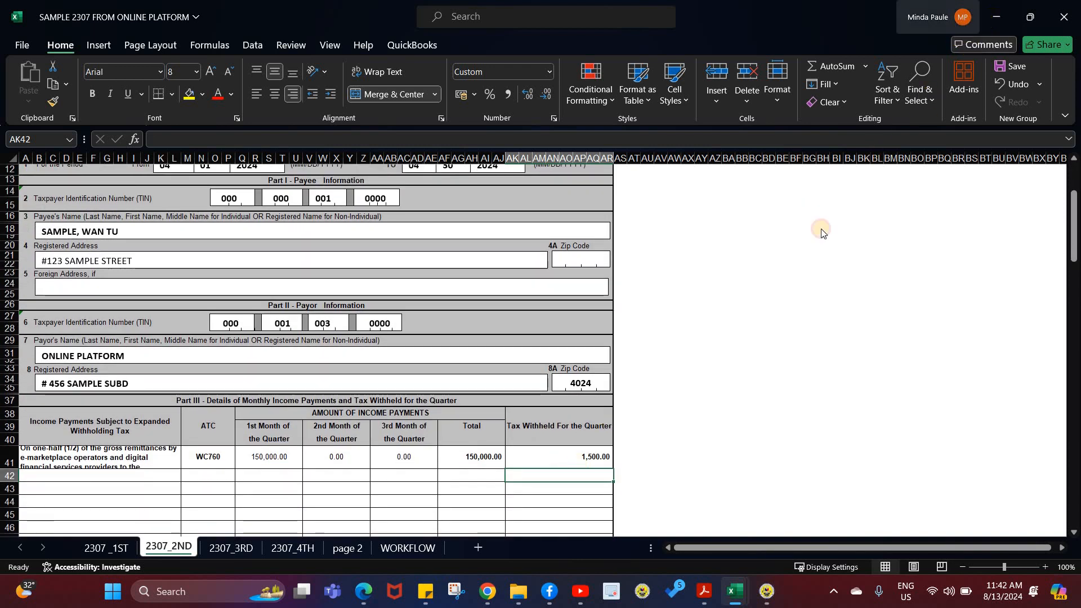
click(593, 265)
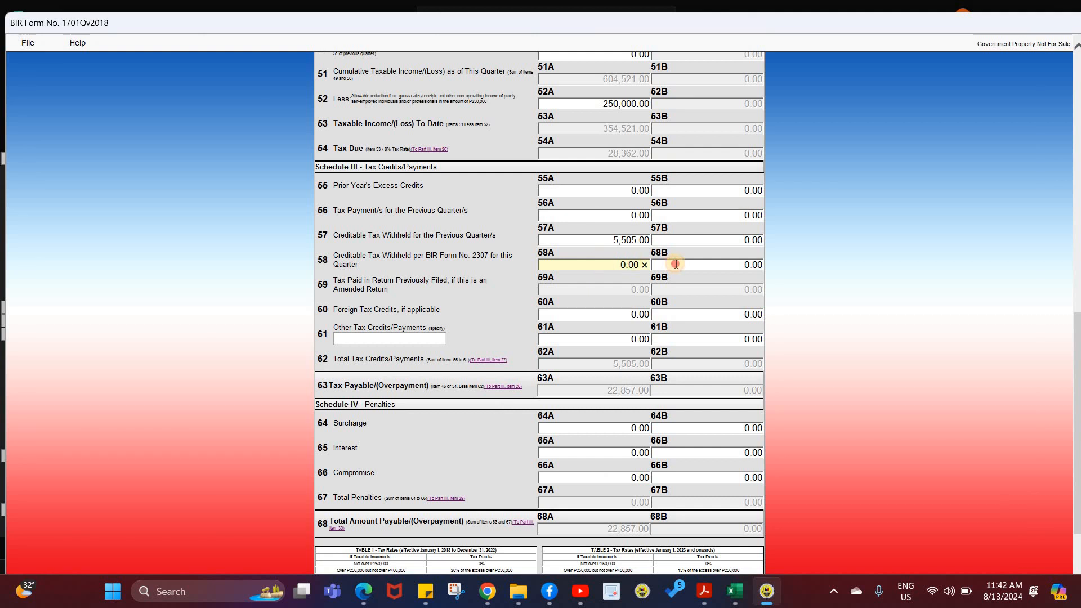
text(1,500)
click(582, 328)
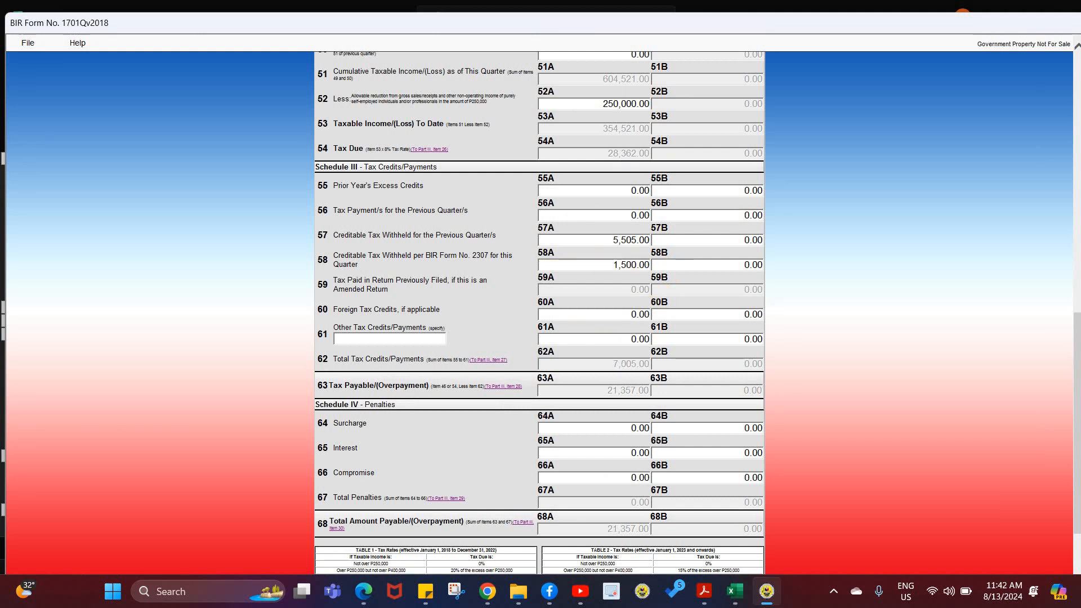
Compare the form's Schedule II and III entries with the first- and second-quarter figures on the 1701_8% sheet of the TAX_1701 and 2551 workbook
click(735, 591)
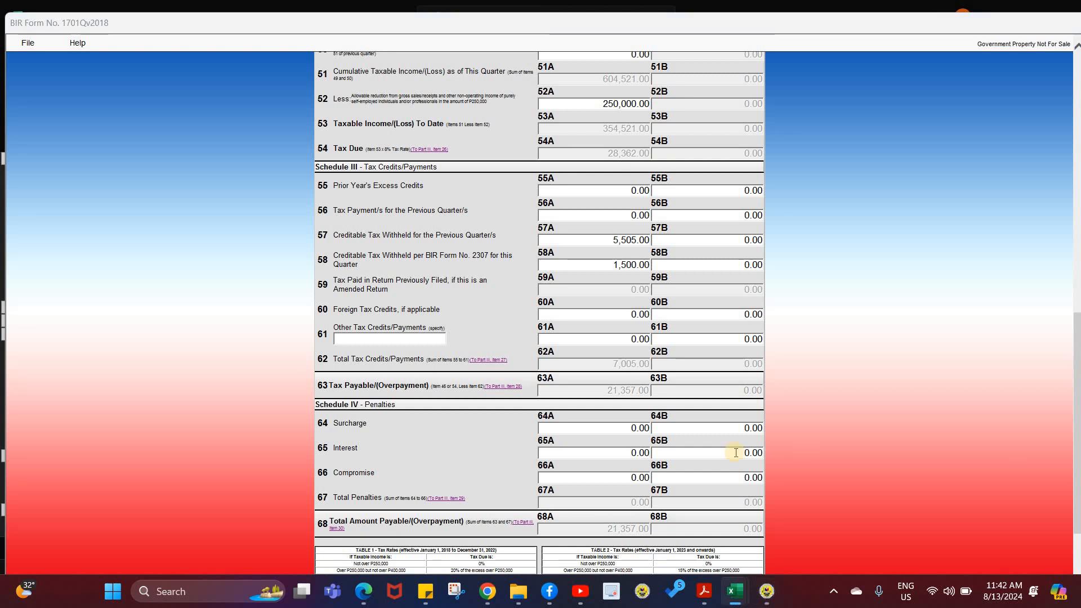
click(562, 374)
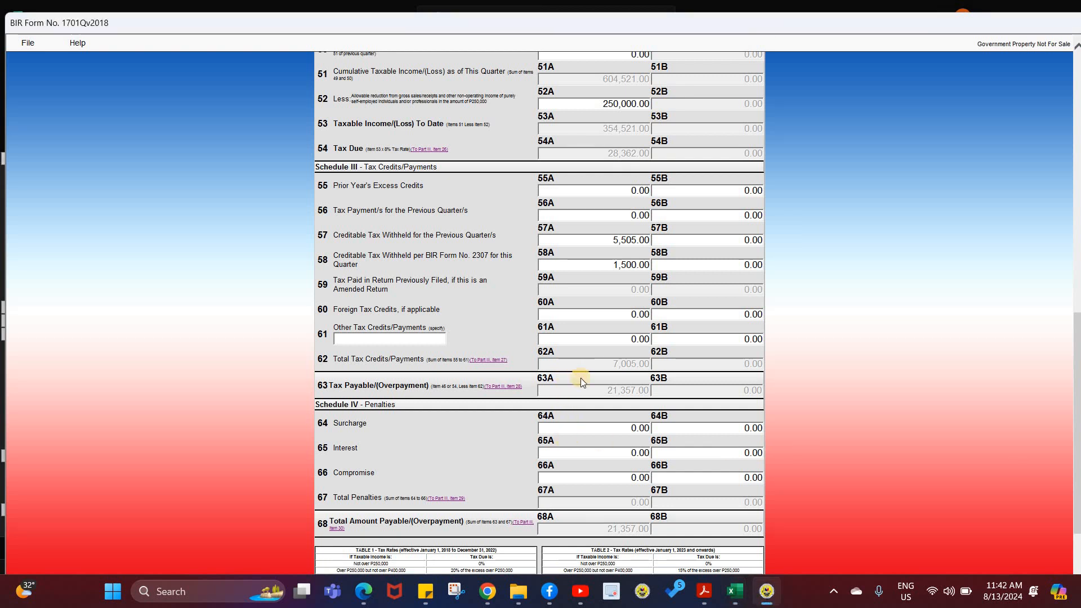
scroll(579, 380, up, 5)
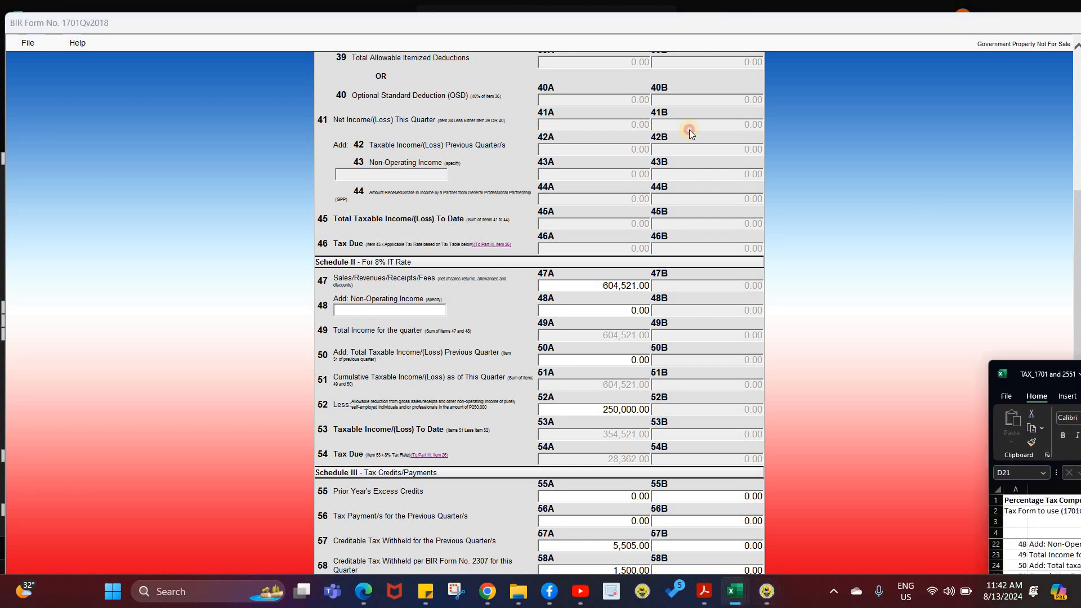
key(alt+Tab)
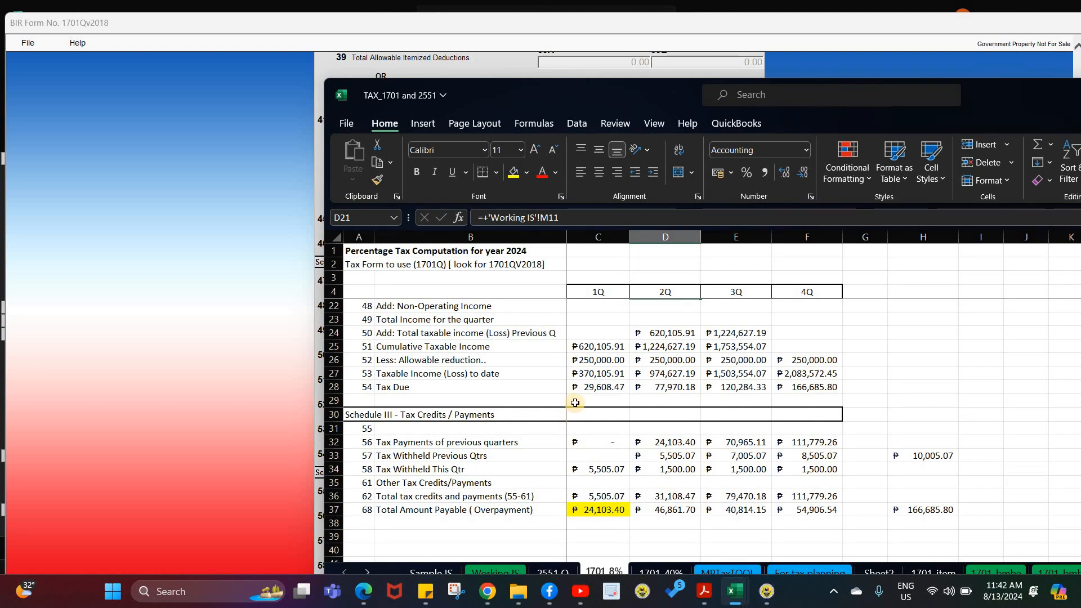
scroll(585, 474, up, 4)
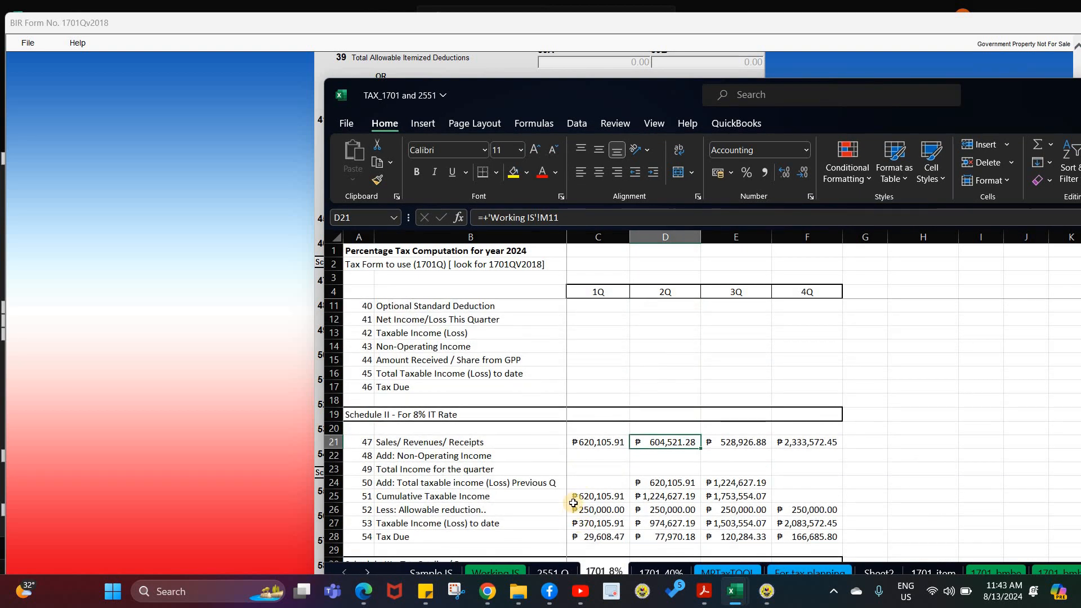
click(588, 441)
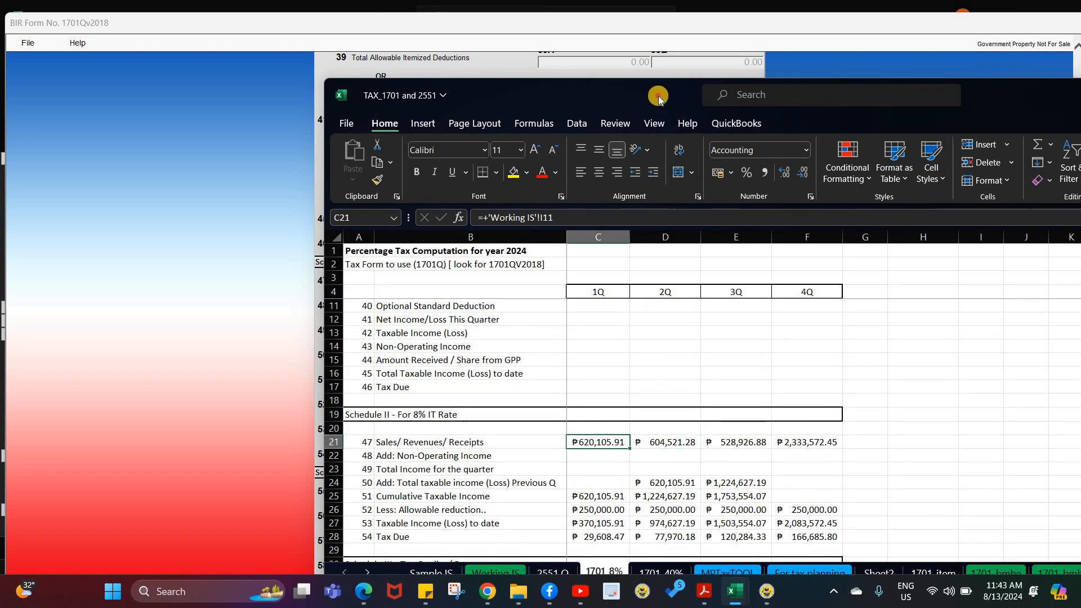
scroll(569, 388, down, 7)
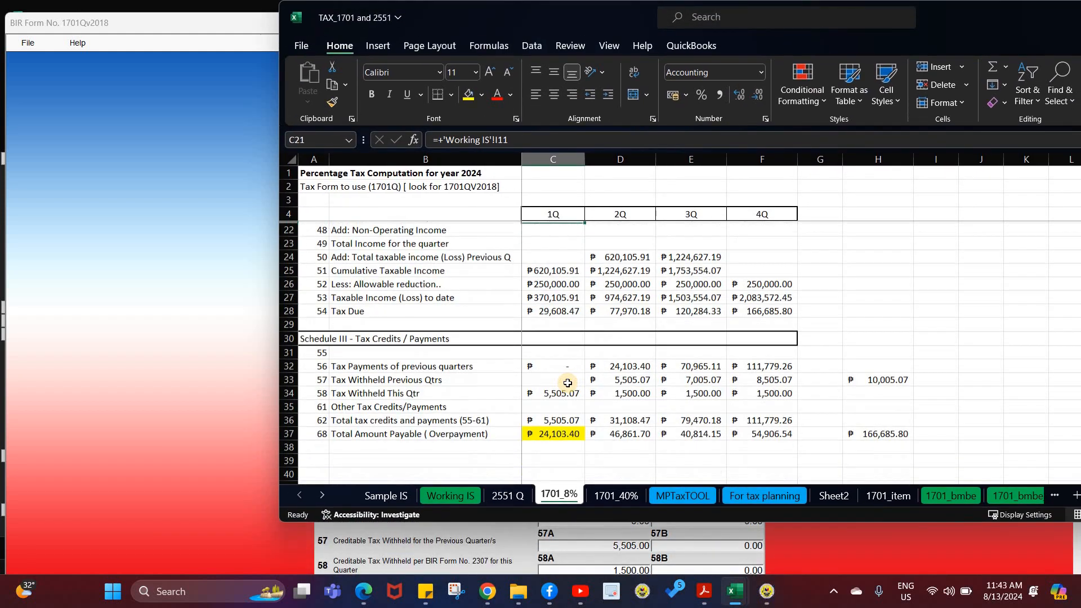
scroll(563, 381, up, 4)
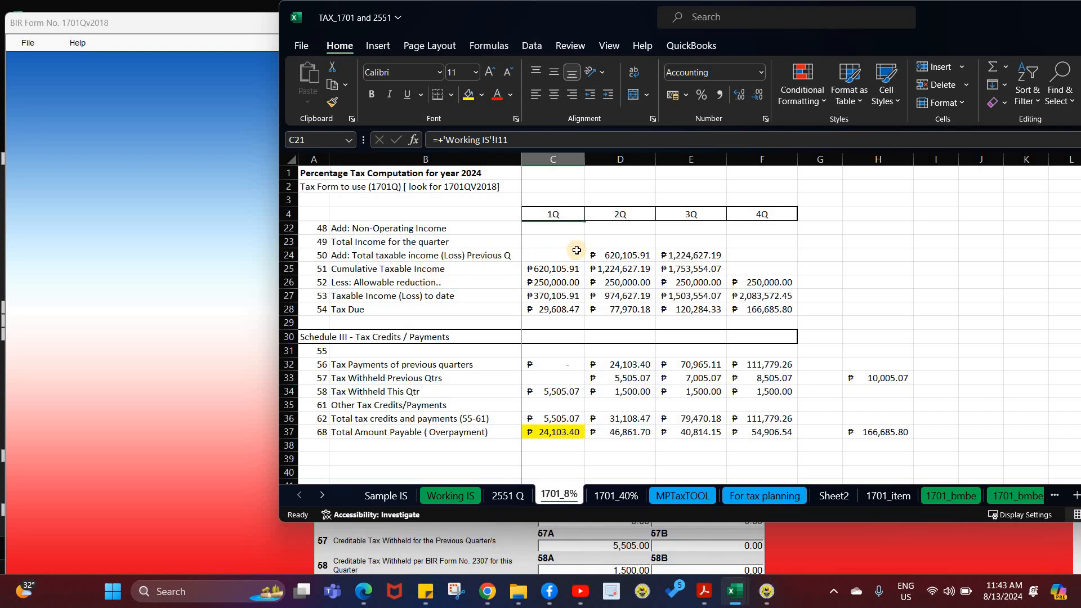
Highlight the first-quarter Cumulative Taxable Income in cell C25 with a light orange fill, and reposition the workbook over the form
click(534, 269)
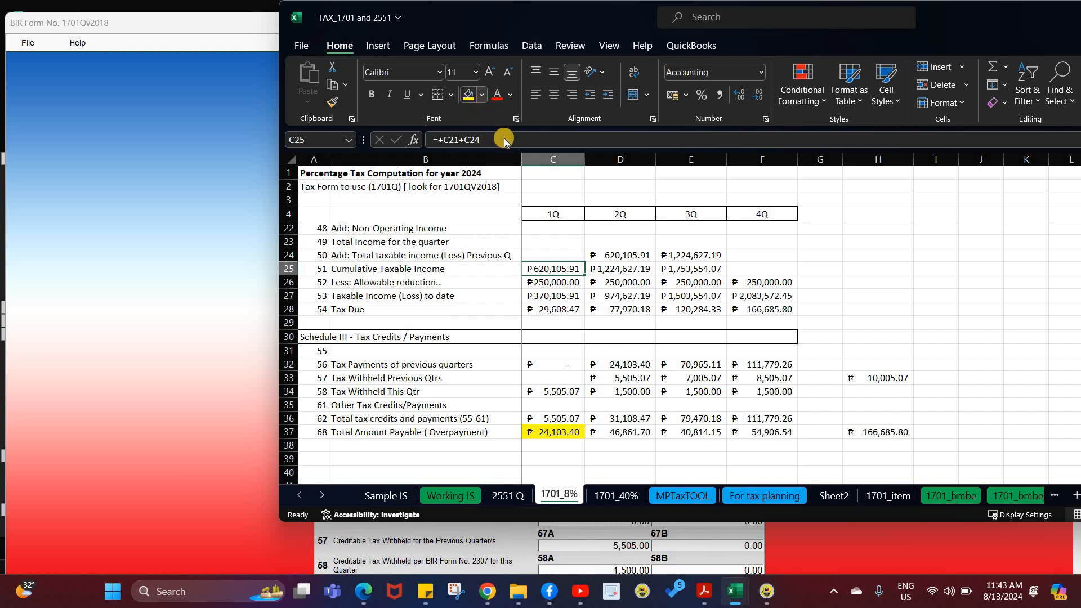
click(481, 94)
click(521, 150)
drag(488, 18, 461, 387)
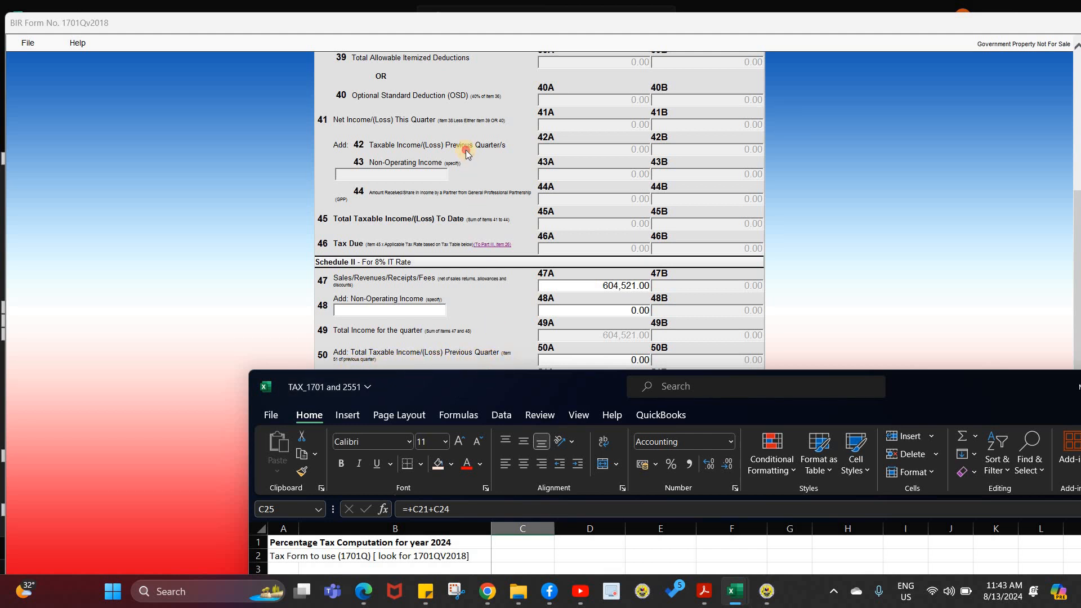
drag(461, 386, 439, 149)
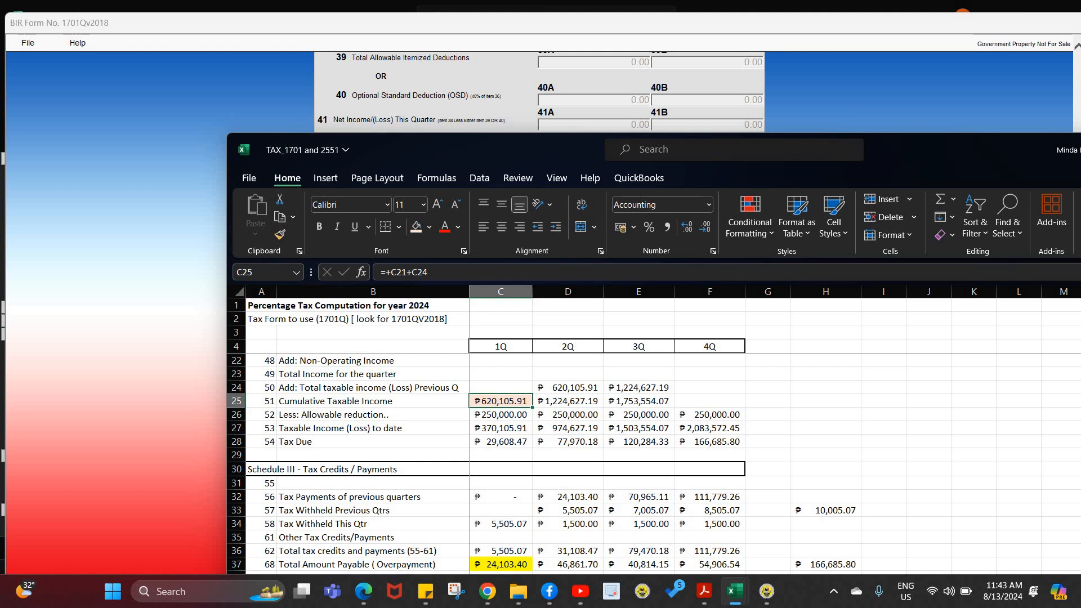
Set item 50A, Total Taxable Income/(Loss) Previous Quarter, to 620,105.91 in Schedule II
click(222, 318)
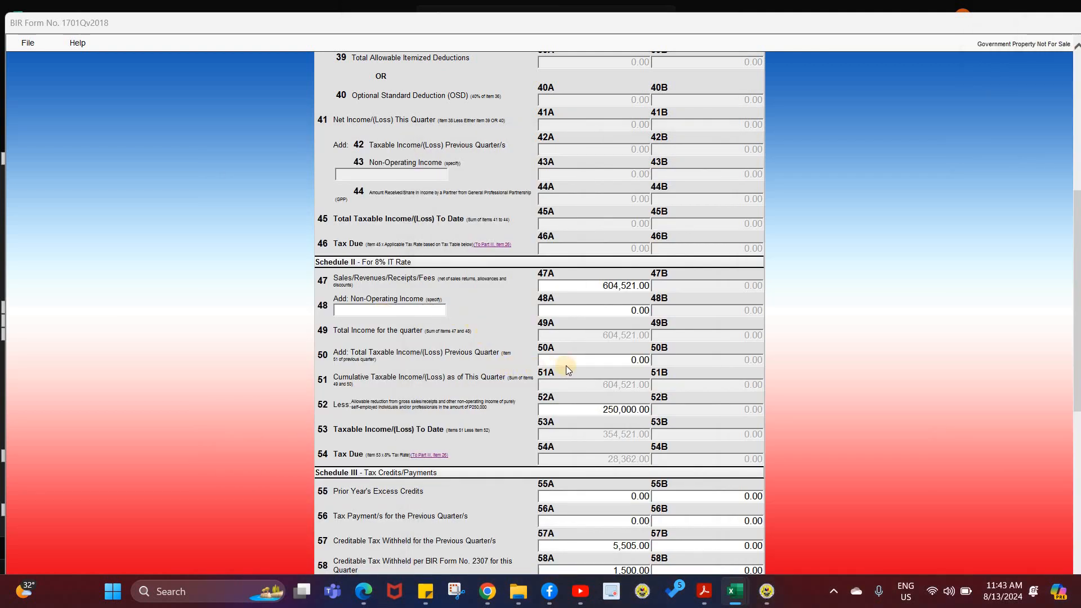
click(583, 361)
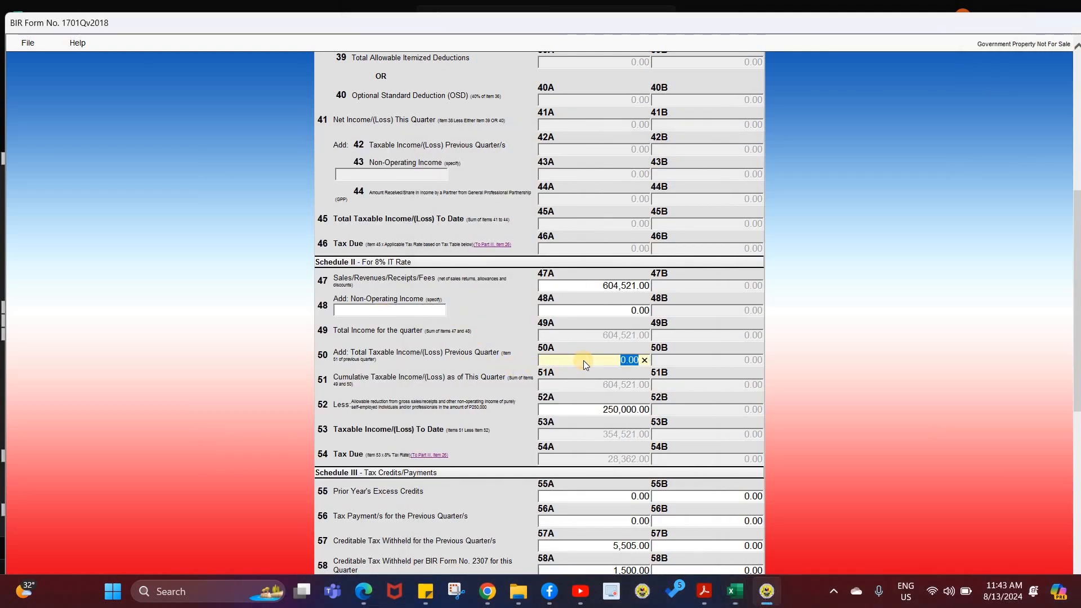
text(620)
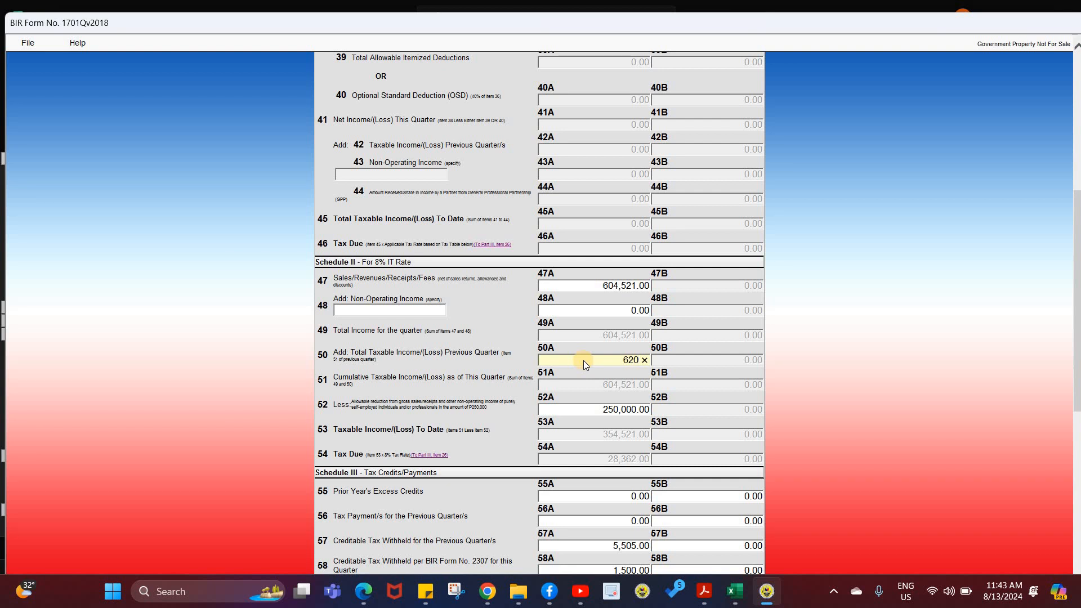
text(,105.91)
click(575, 380)
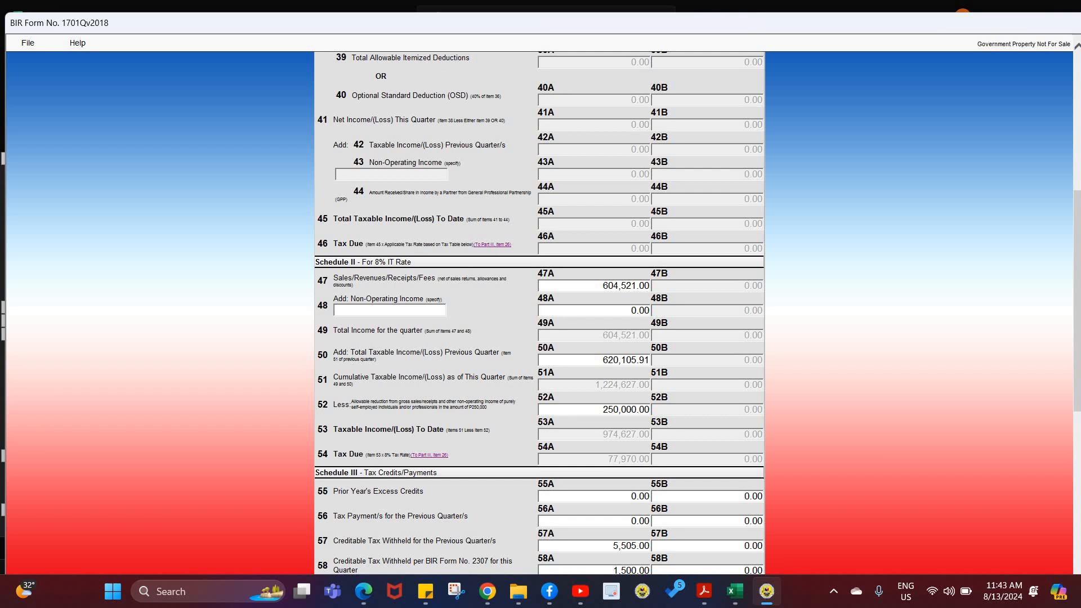
Review Schedules II to IV of the second-quarter return, and bring the TAX_1701 and 2551 workbook back over the form for comparison
key(alt+Tab)
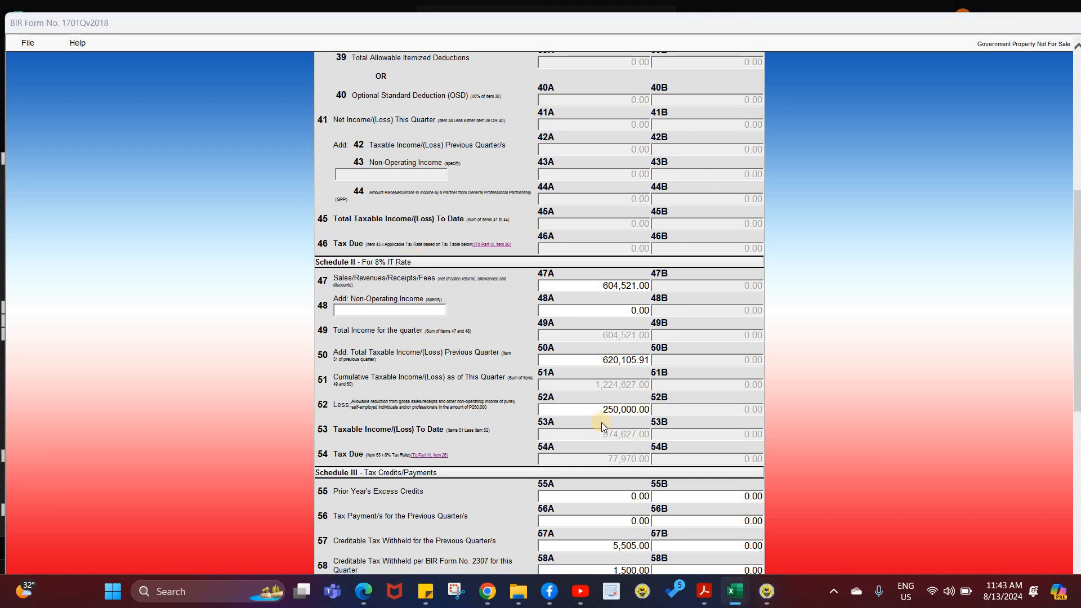
scroll(601, 422, down, 5)
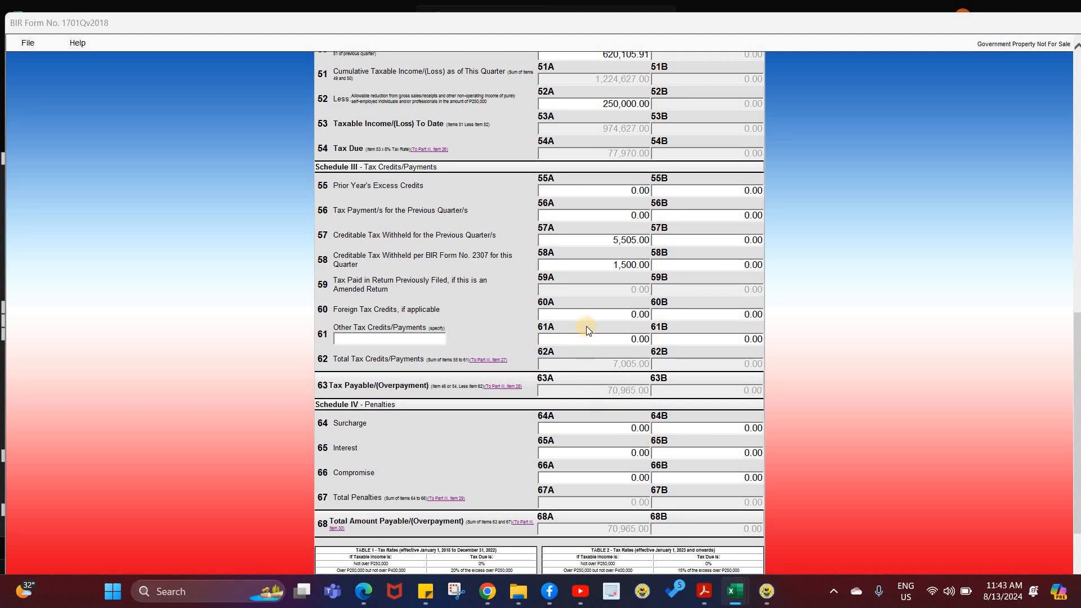
scroll(586, 326, up, 5)
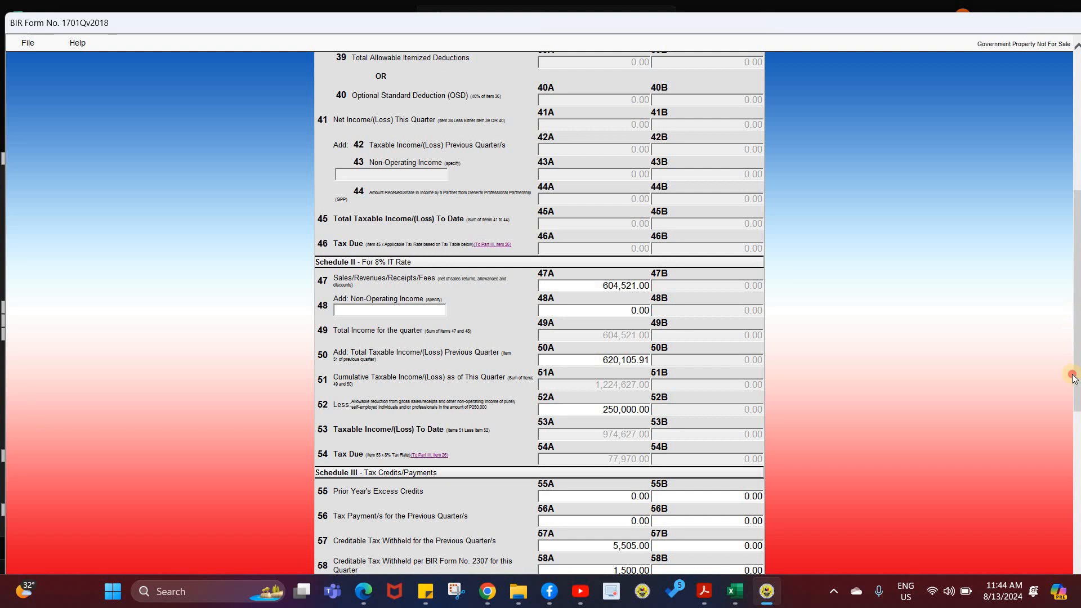
scroll(685, 423, down, 1)
scroll(686, 424, down, 3)
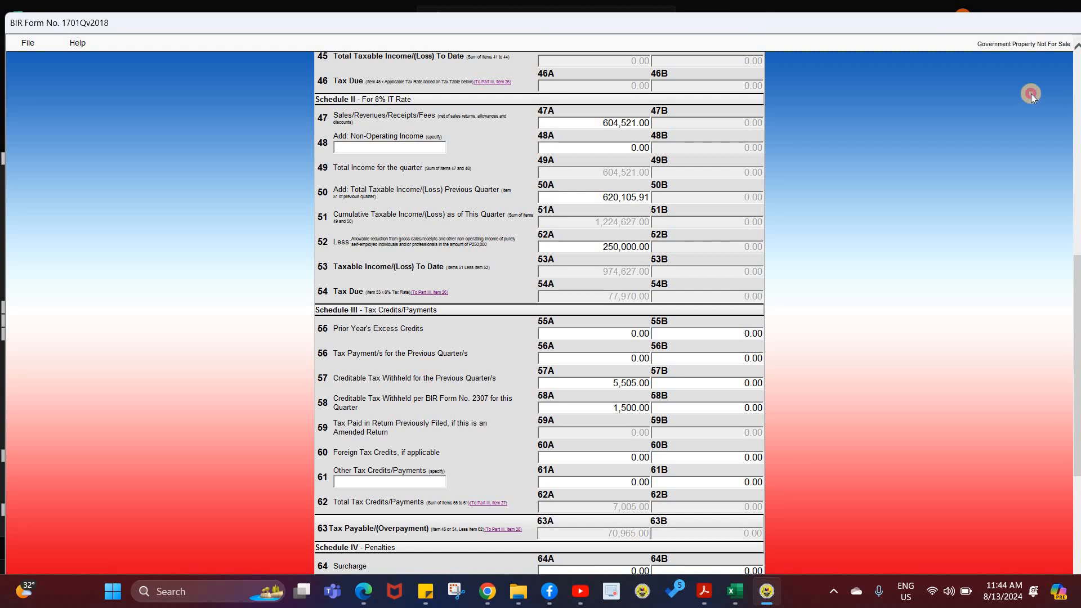
drag(1031, 93, 664, 89)
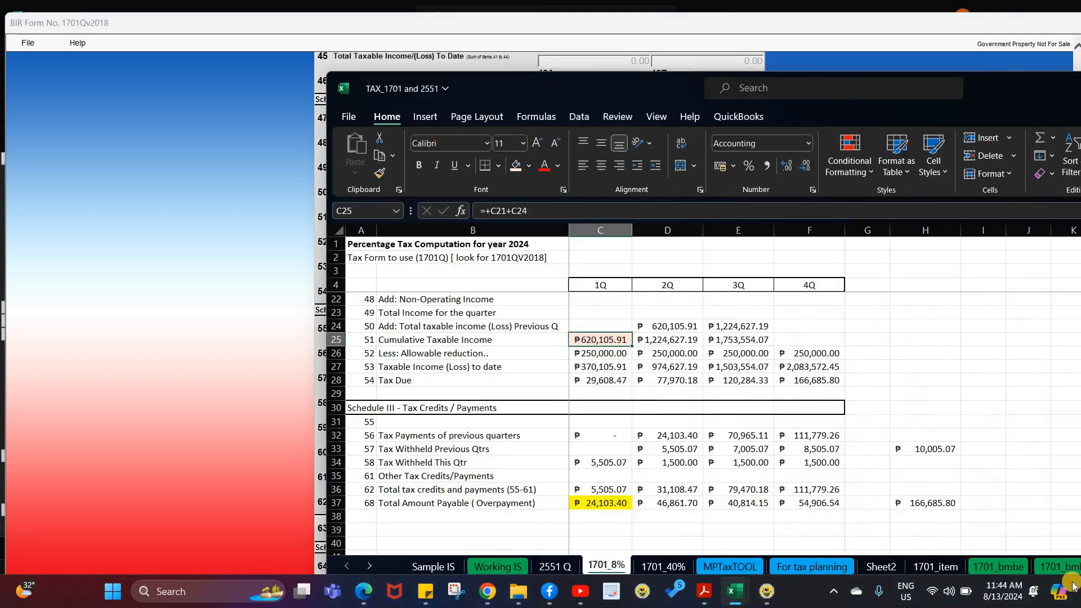
Set item 56A, Tax Payment/s for the Previous Quarter/s, to 24,103 in Schedule III, using the first-quarter Total Amount Payable in cell C37
click(597, 508)
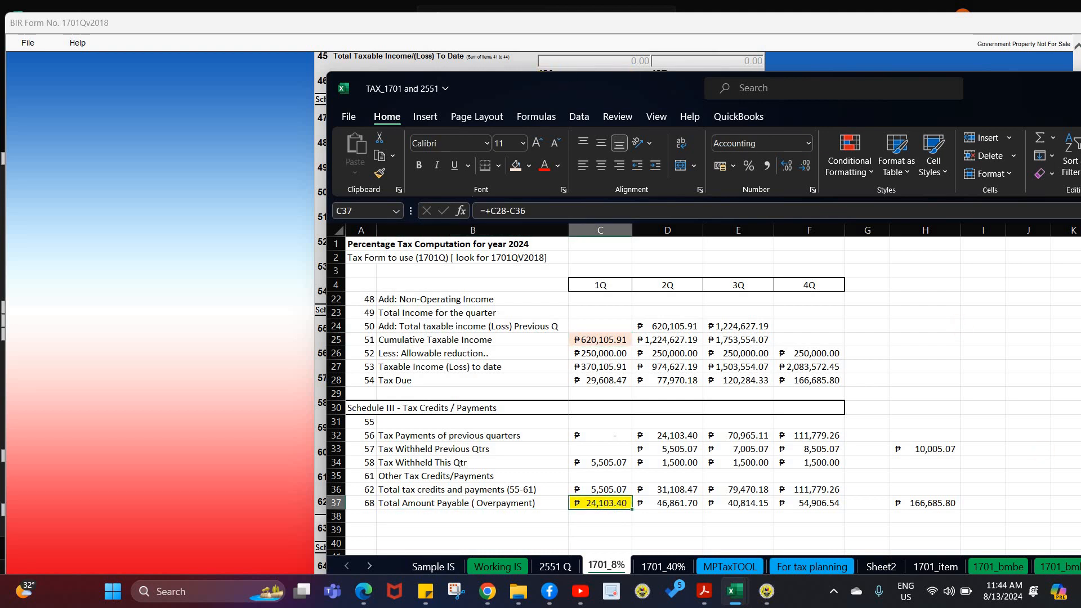
drag(1041, 89, 1079, 92)
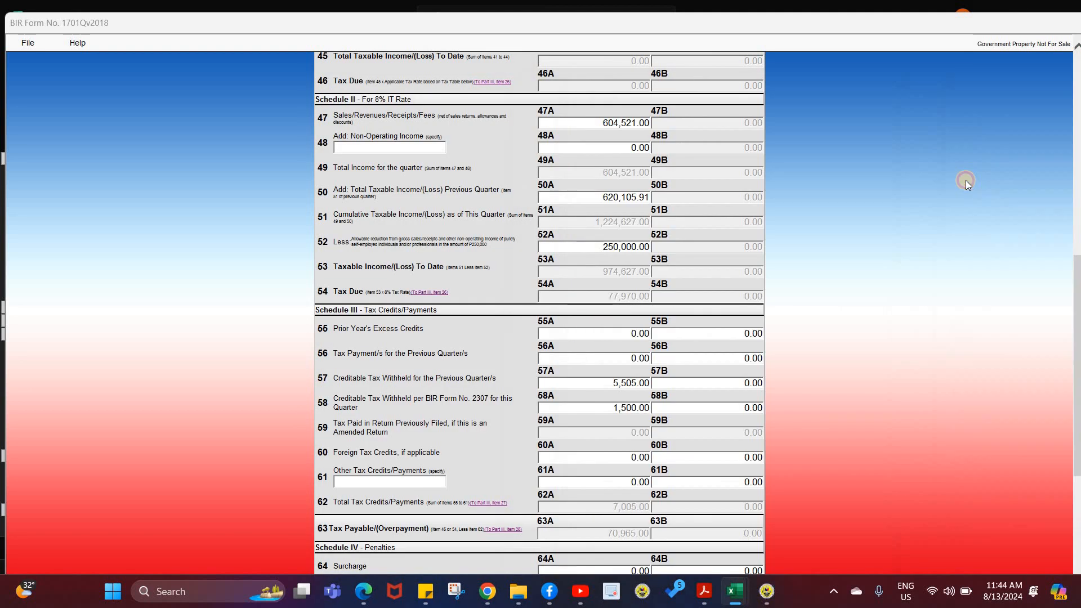
click(562, 351)
click(647, 360)
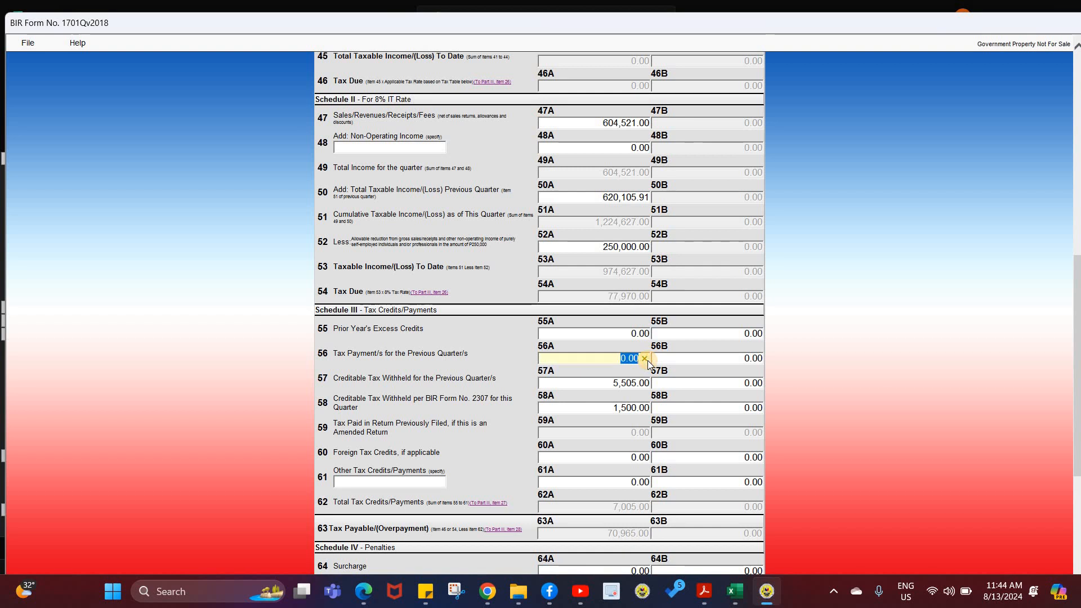
text(3)
key(BackSpace)
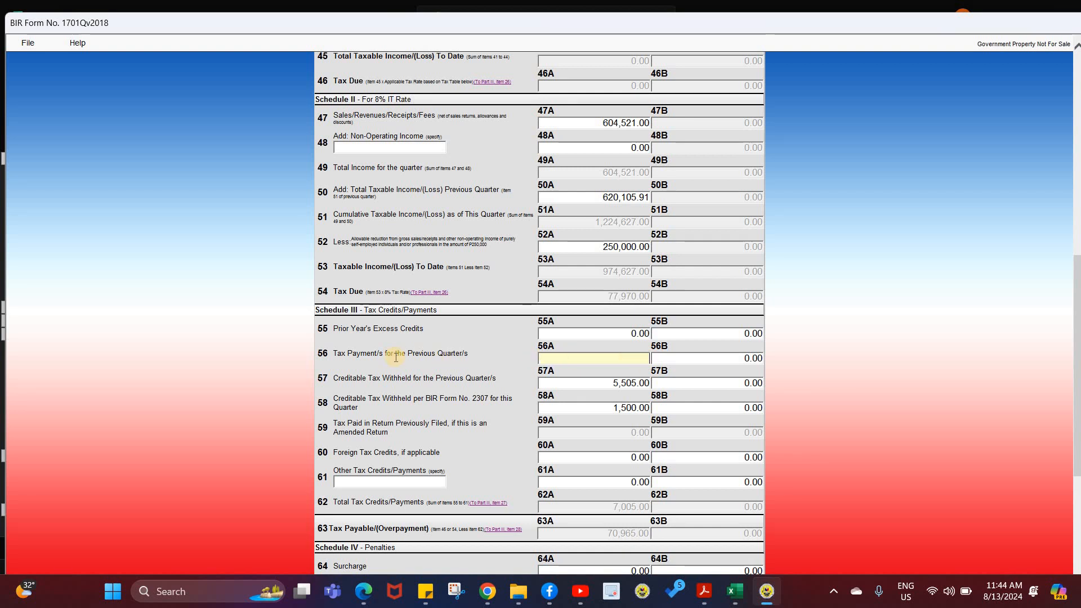
text(24103)
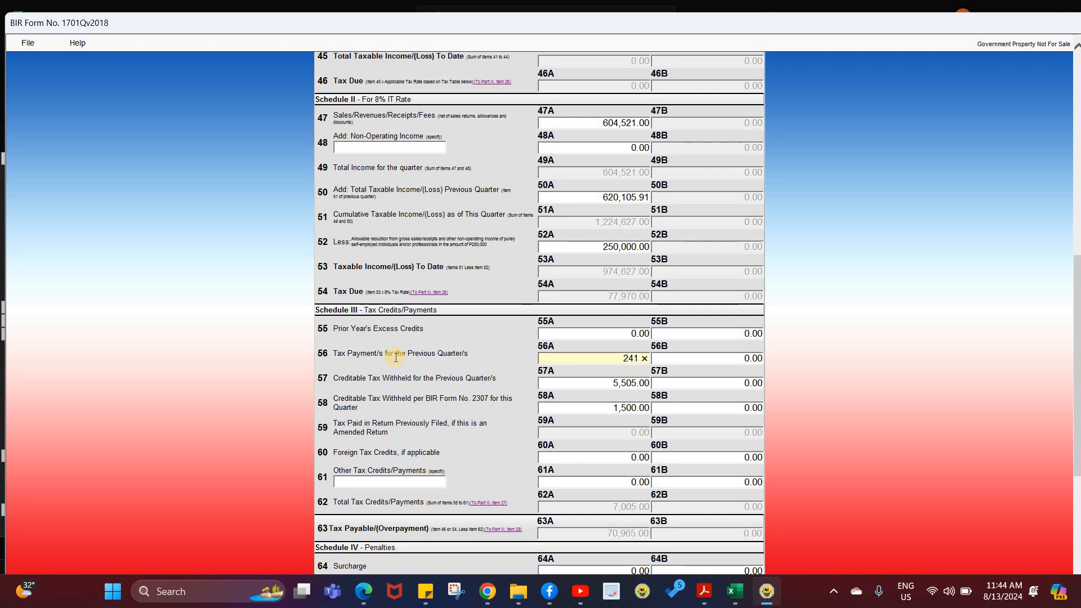
click(576, 425)
click(601, 357)
click(587, 381)
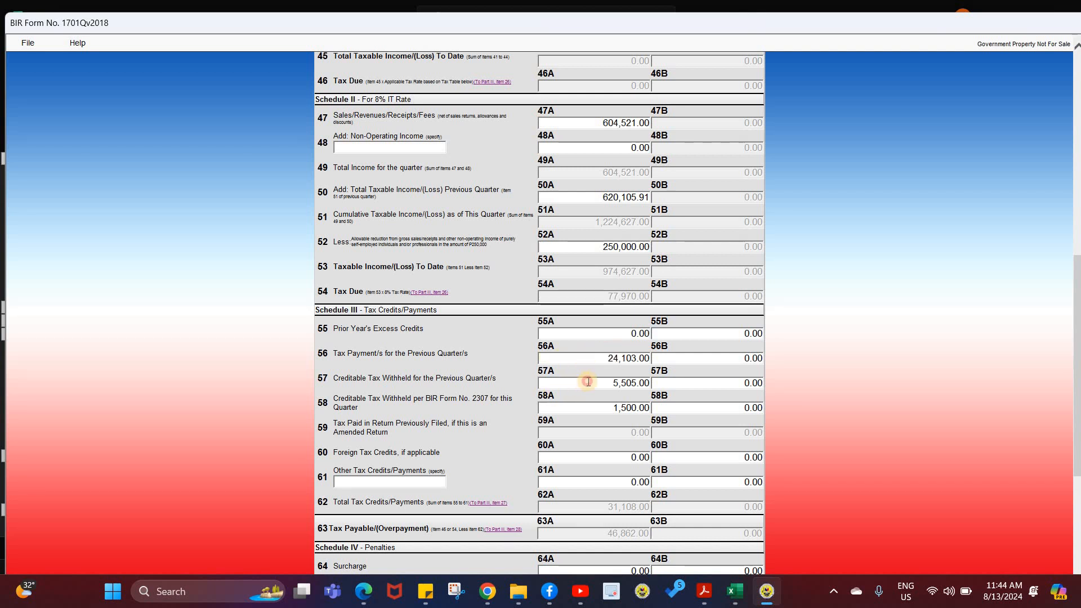
Check the second-quarter amount payable against the workbook, and highlight its Total Amount Payable in cell D37 with a yellow fill
click(584, 414)
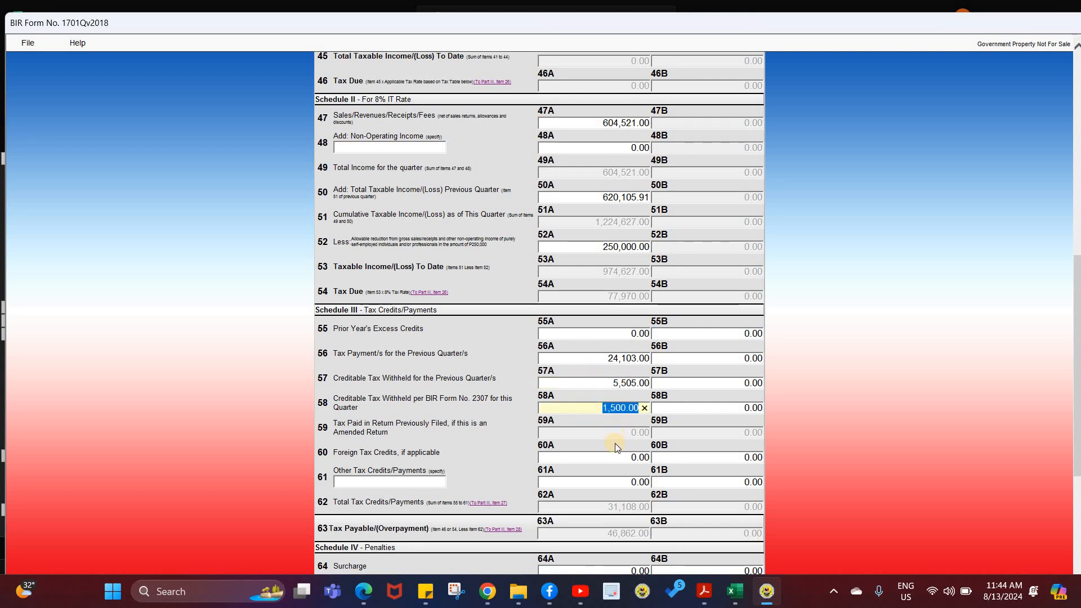
scroll(603, 450, down, 5)
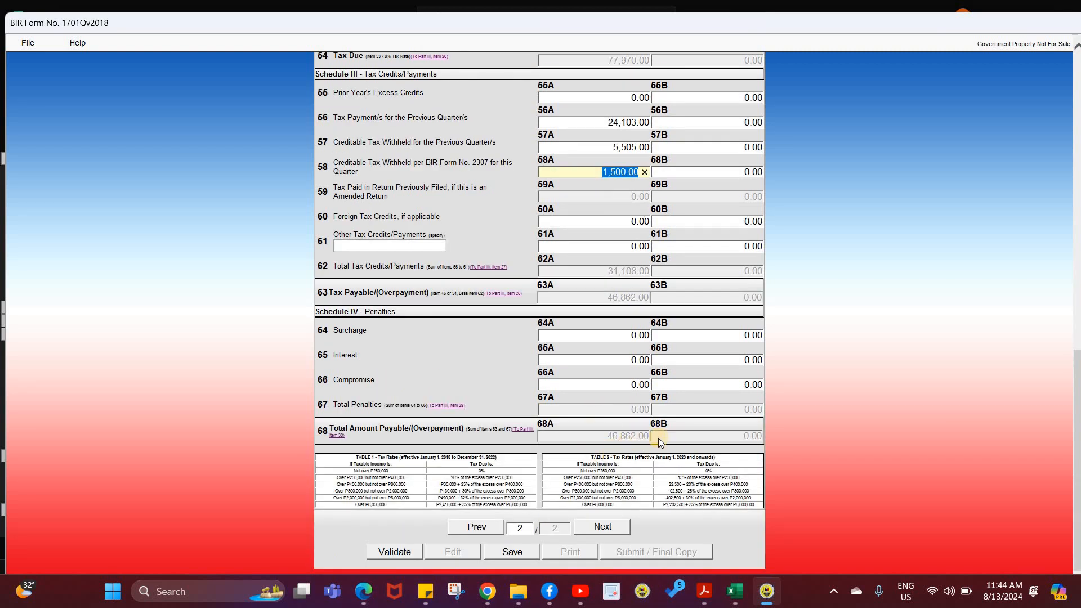
key(alt+Tab)
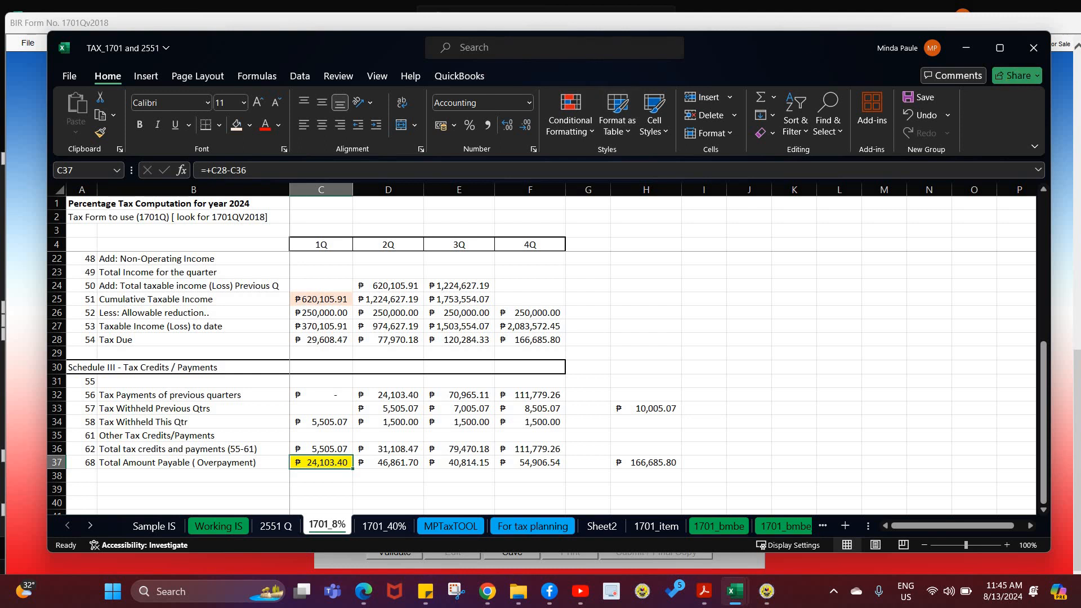
drag(726, 48, 1080, 102)
drag(969, 103, 246, 45)
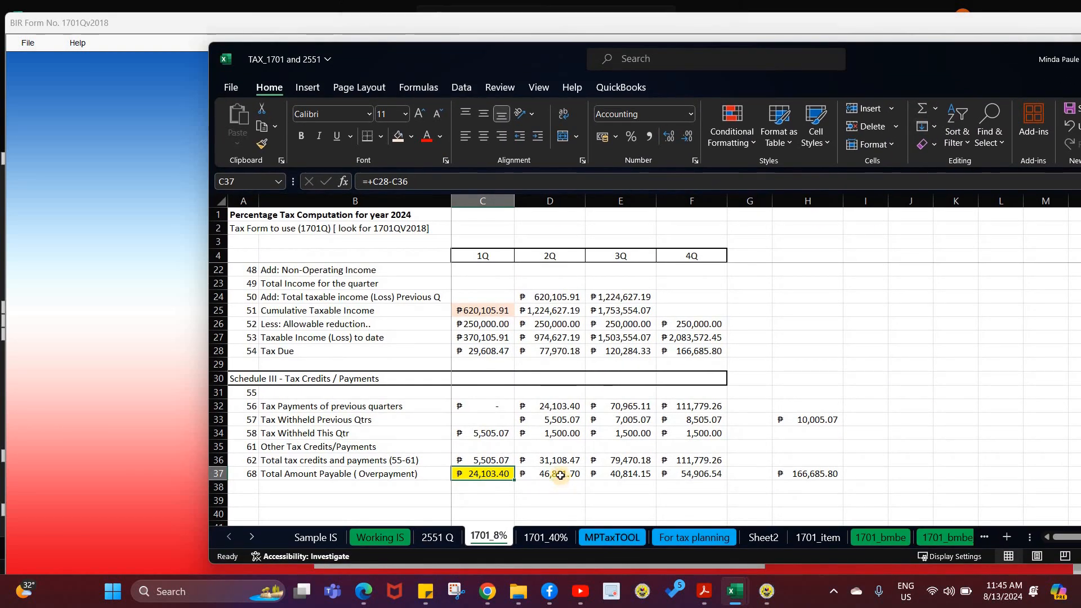
key(Right)
click(411, 136)
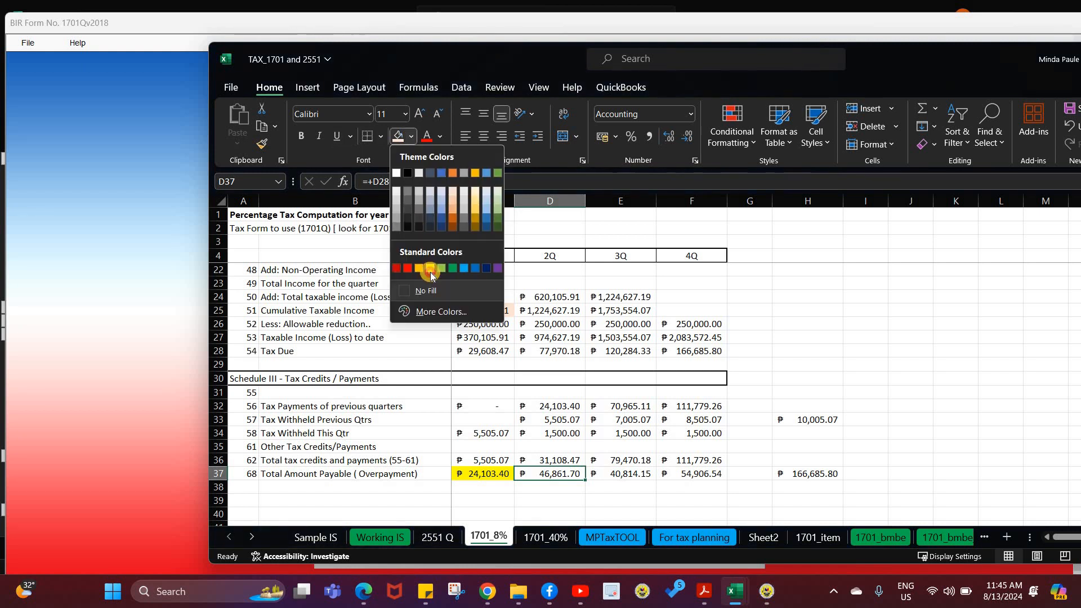
click(430, 271)
drag(867, 74, 1080, 85)
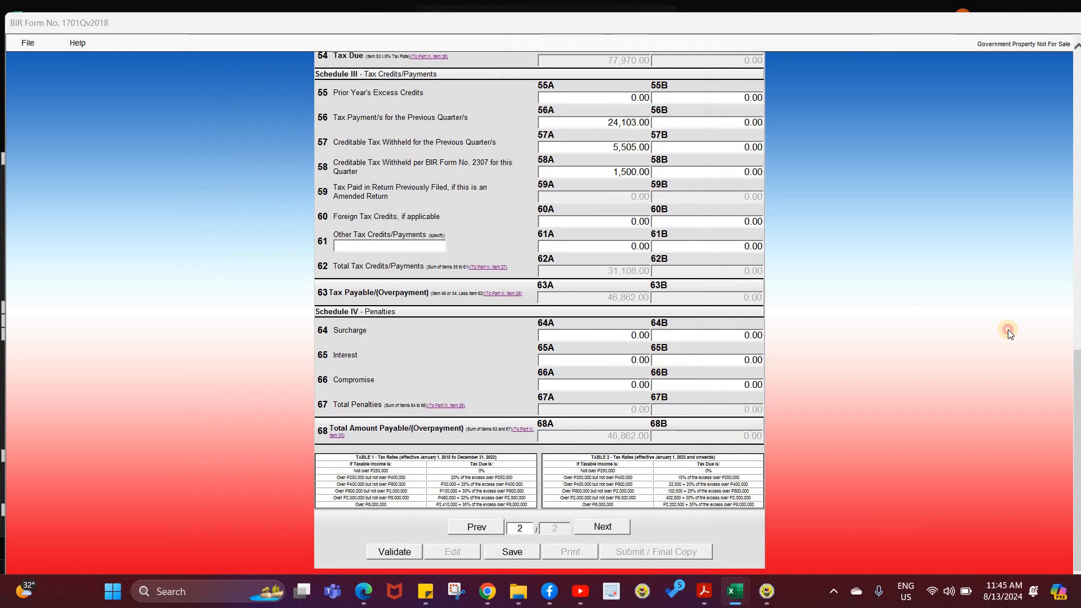
Save the second-quarter 1701Q return and validate it
click(515, 552)
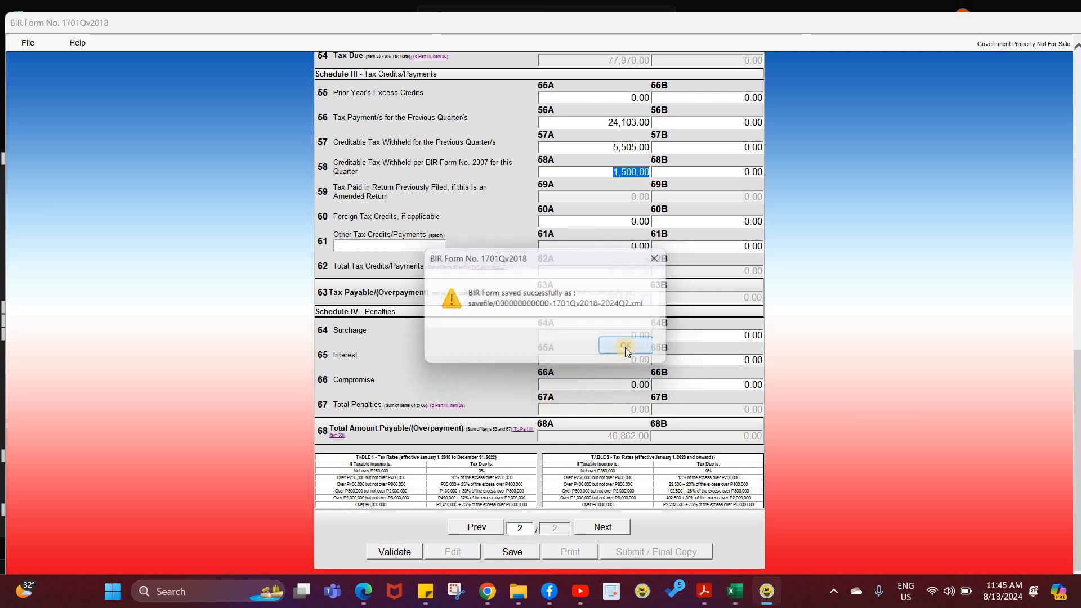
click(624, 347)
click(626, 344)
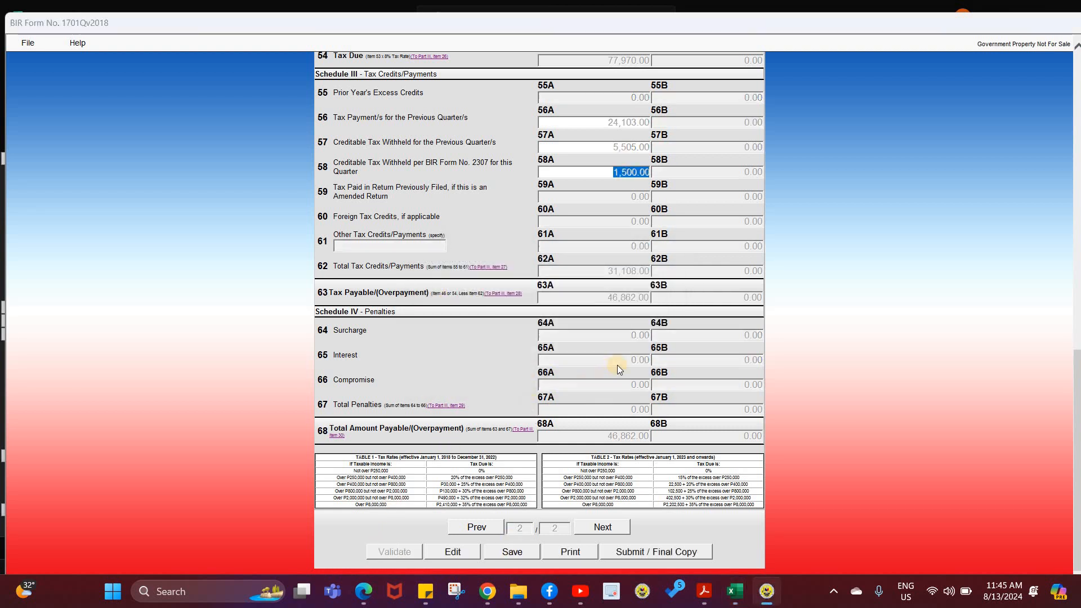
click(646, 343)
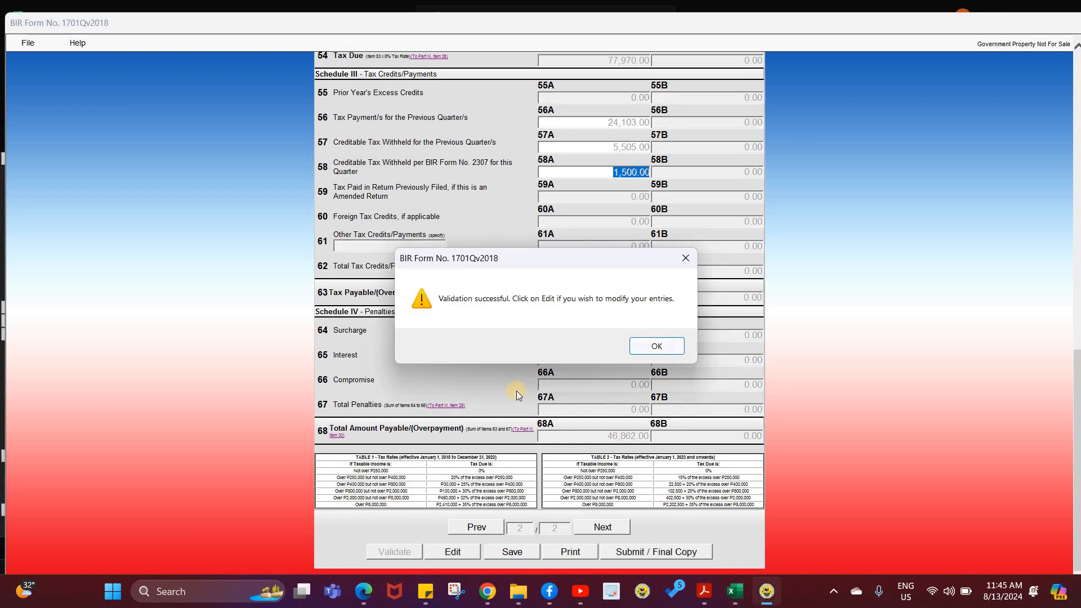
Reopen the return for editing and change its item 2 quarter to Third on page 1
click(452, 553)
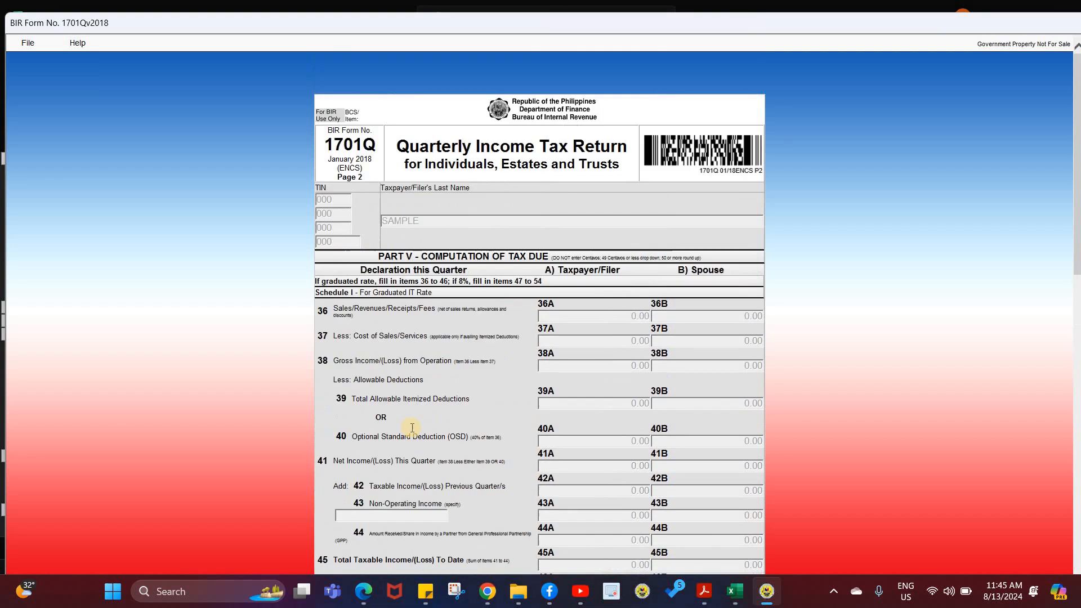
scroll(412, 428, down, 15)
click(462, 529)
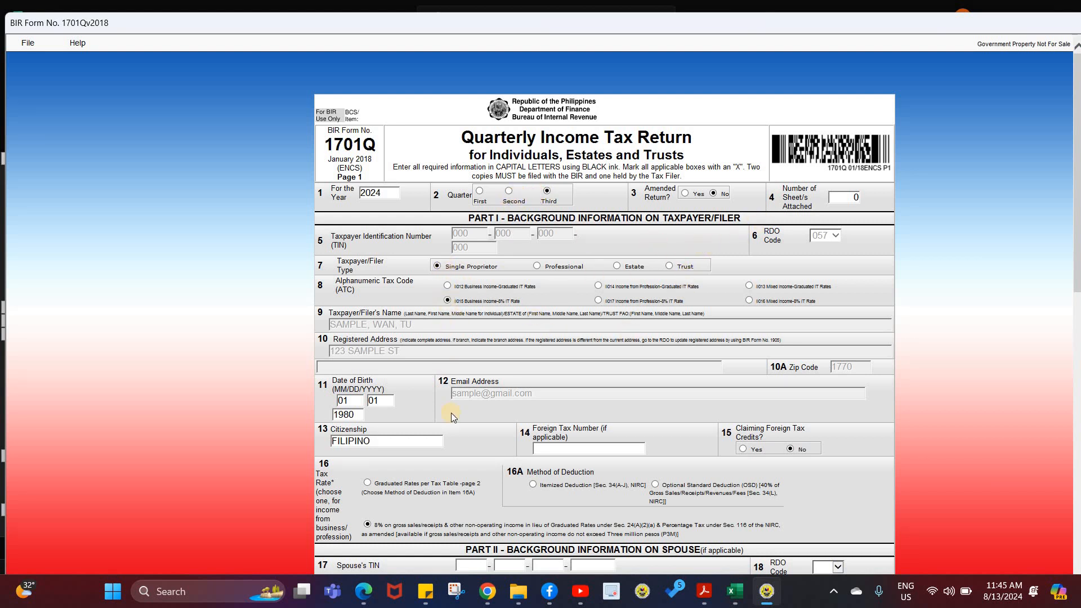
scroll(575, 521, down, 10)
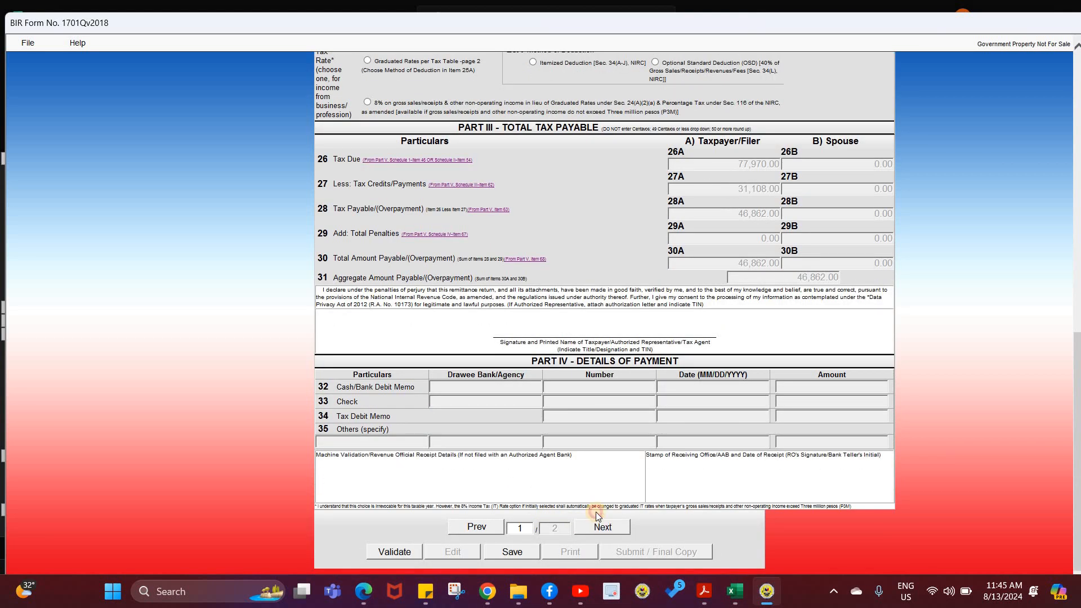
scroll(536, 377, up, 7)
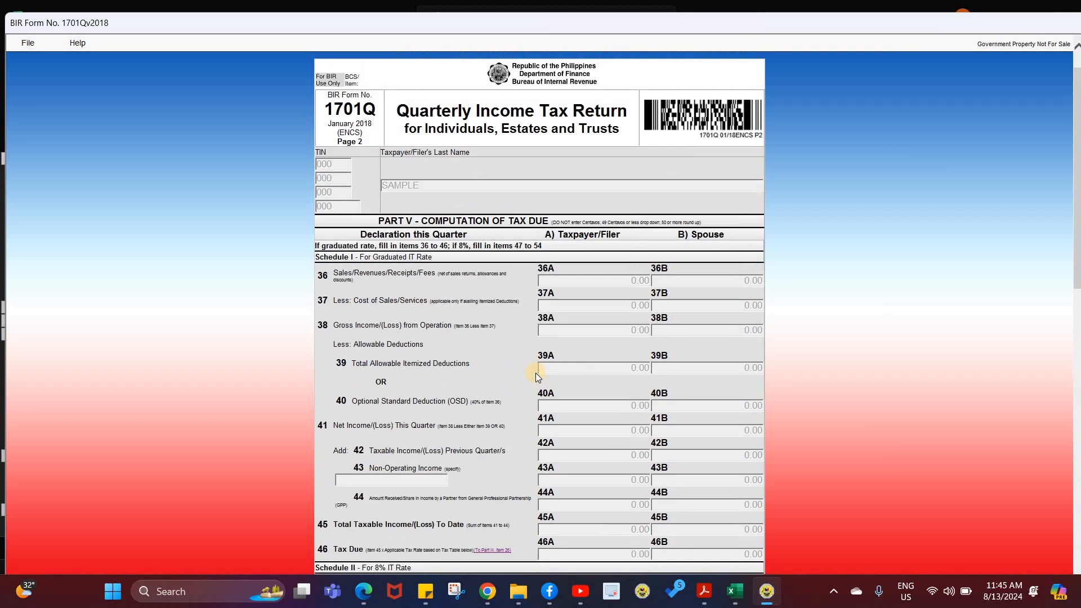
Clear the second-quarter amounts in items 47A and 50A of Schedule II
scroll(535, 378, down, 4)
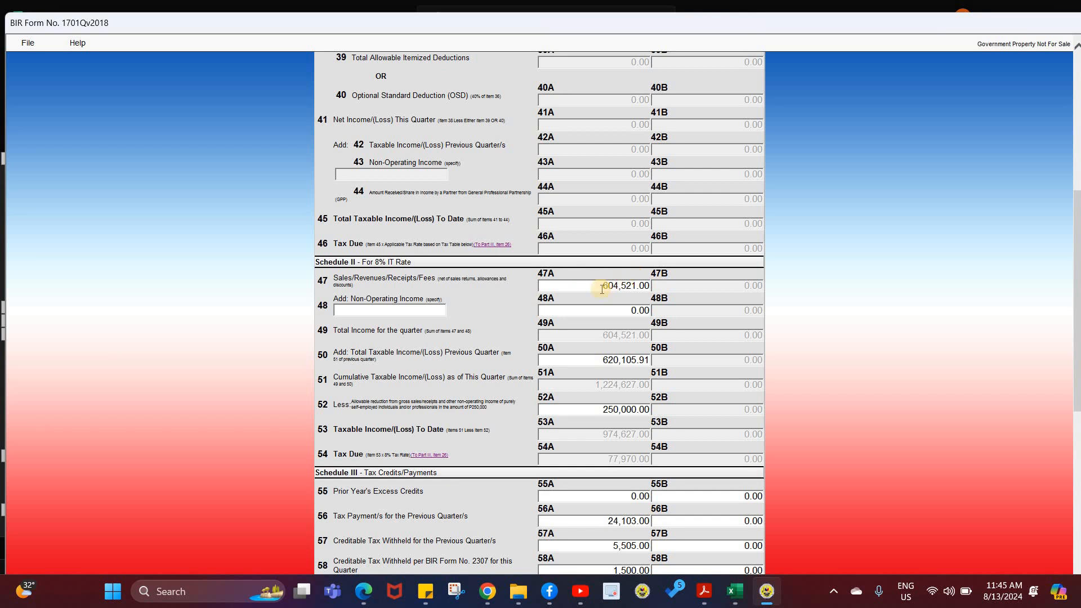
drag(600, 286, 677, 291)
key(BackSpace)
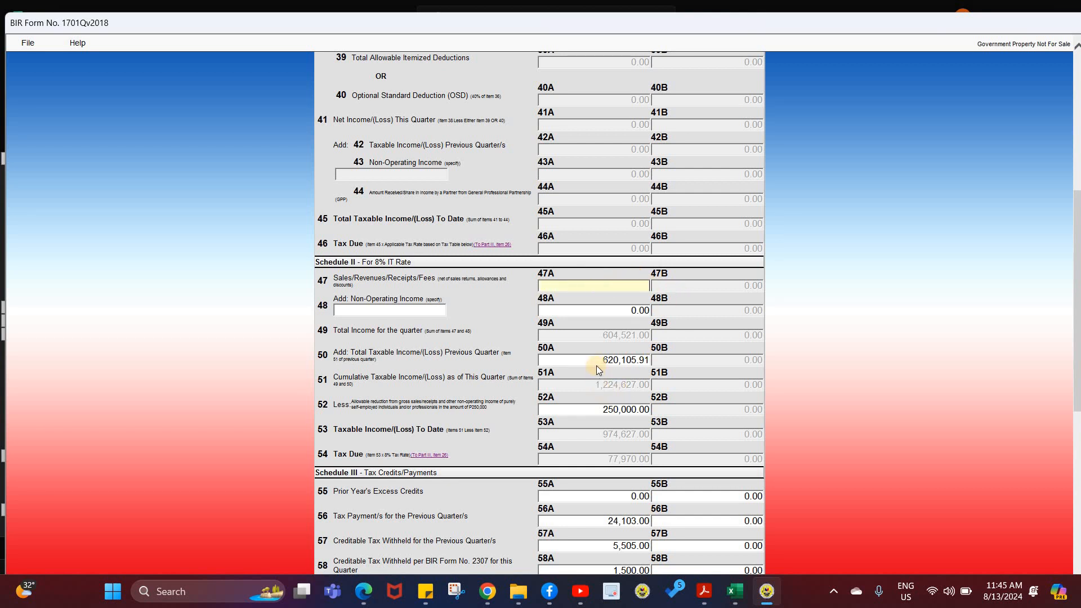
click(649, 360)
key(BackSpace)
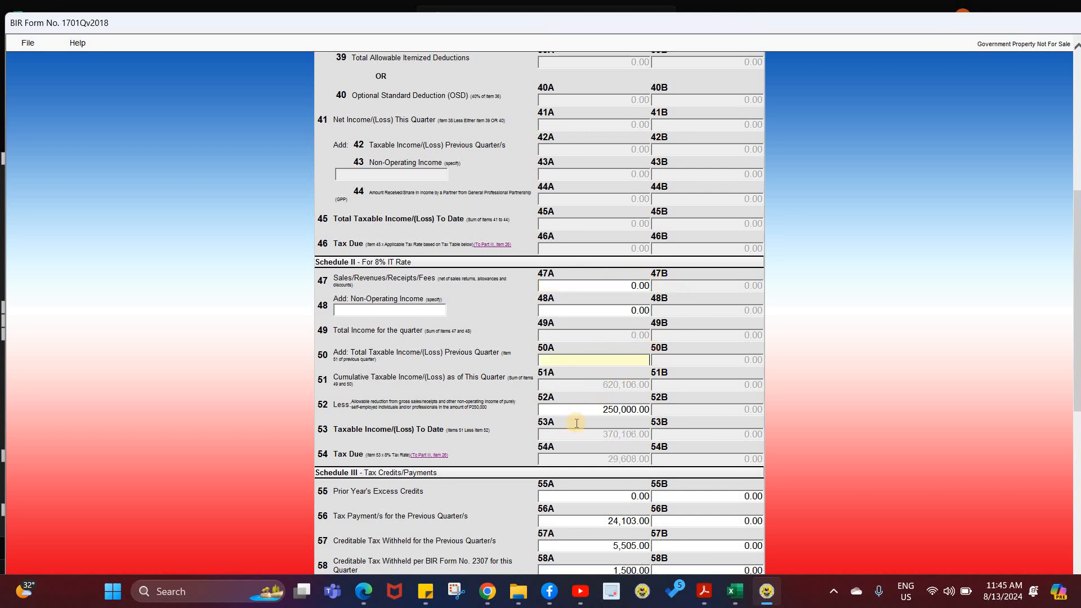
Clear the second-quarter amounts in items 56A, 57A and 58A of Schedule III
scroll(576, 425, down, 5)
drag(598, 216, 659, 246)
key(BackSpace)
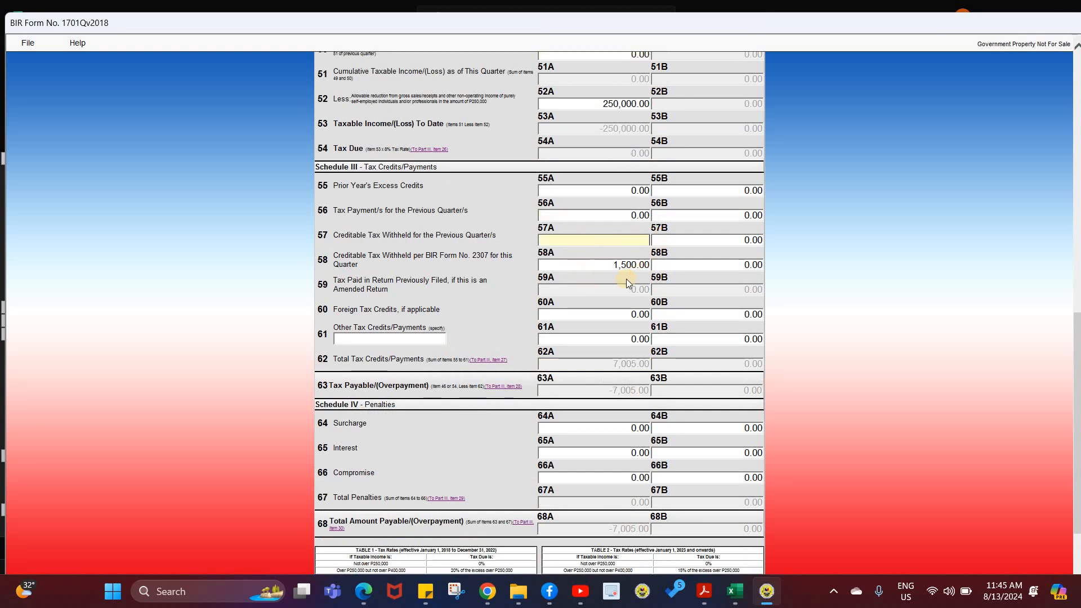
click(624, 265)
key(BackSpace)
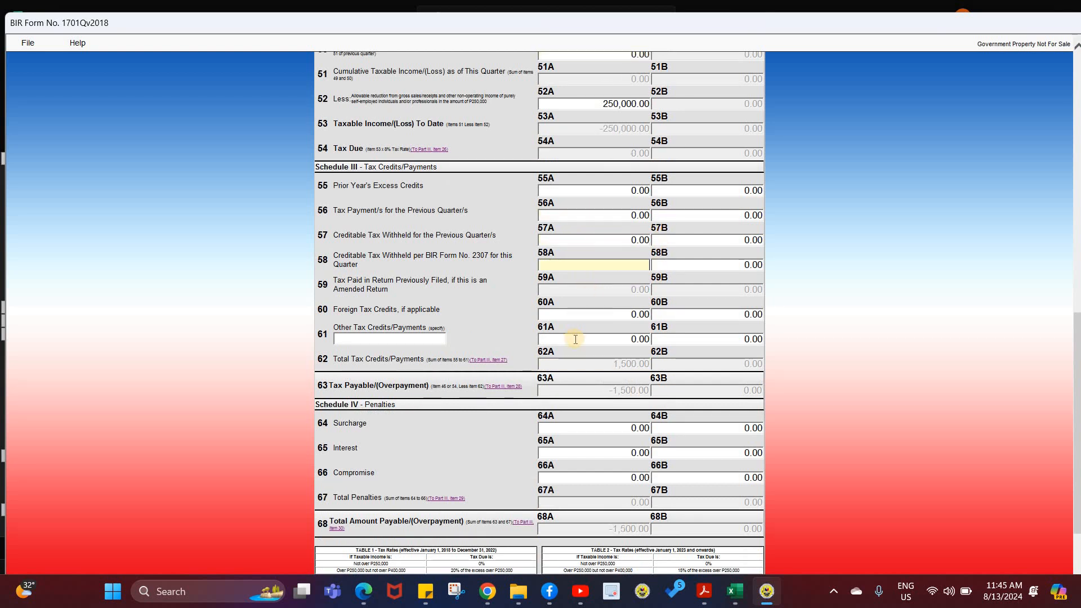
scroll(575, 338, down, 1)
scroll(575, 339, up, 4)
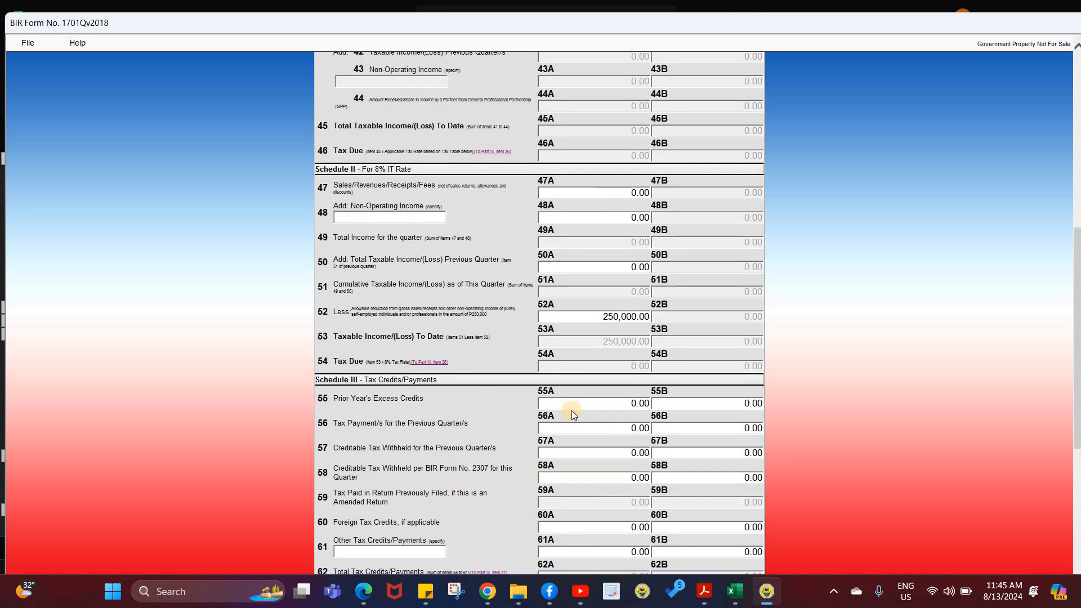
scroll(572, 410, down, 2)
scroll(572, 411, up, 2)
Set item 47A, Sales/Revenues/Receipts/Fees, to 528,927 in Schedule II, using the rounded 3Q figure in cell E21 of the 1701_8% sheet
key(alt+Tab)
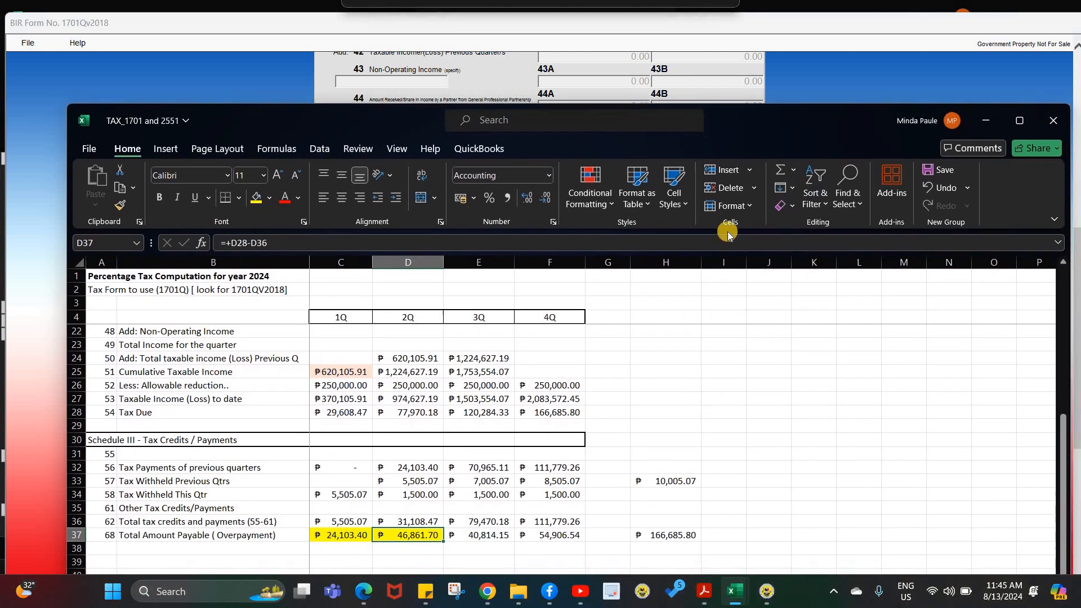
drag(736, 125, 731, 91)
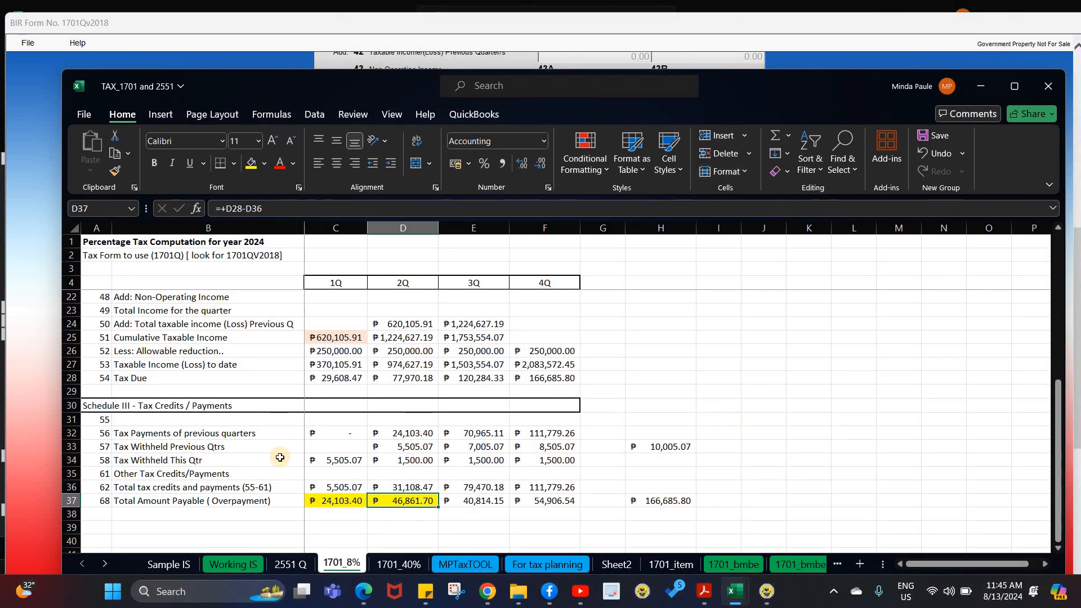
scroll(344, 450, up, 4)
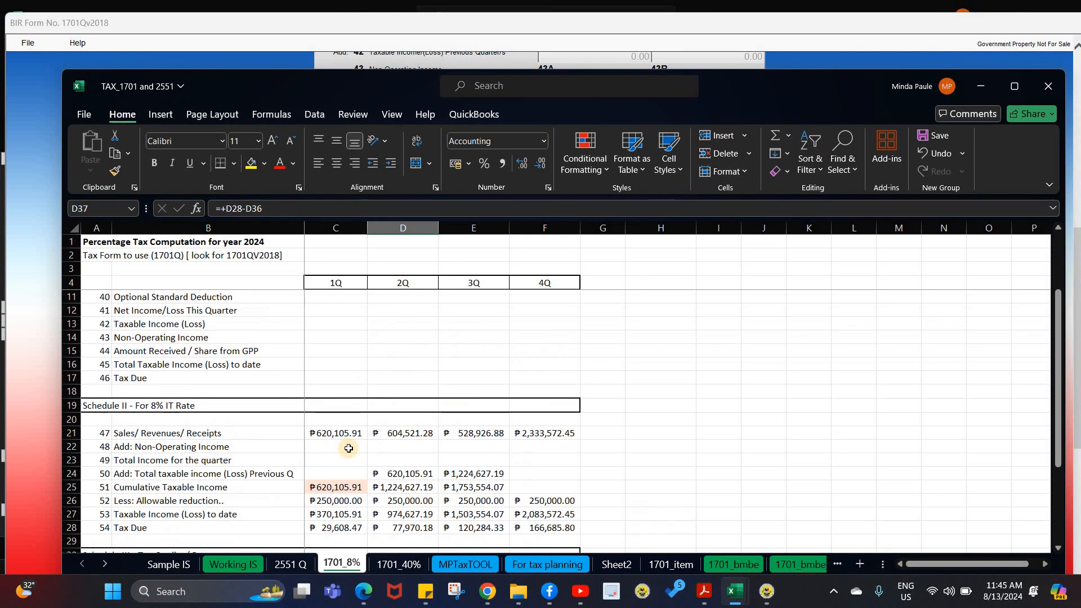
click(461, 433)
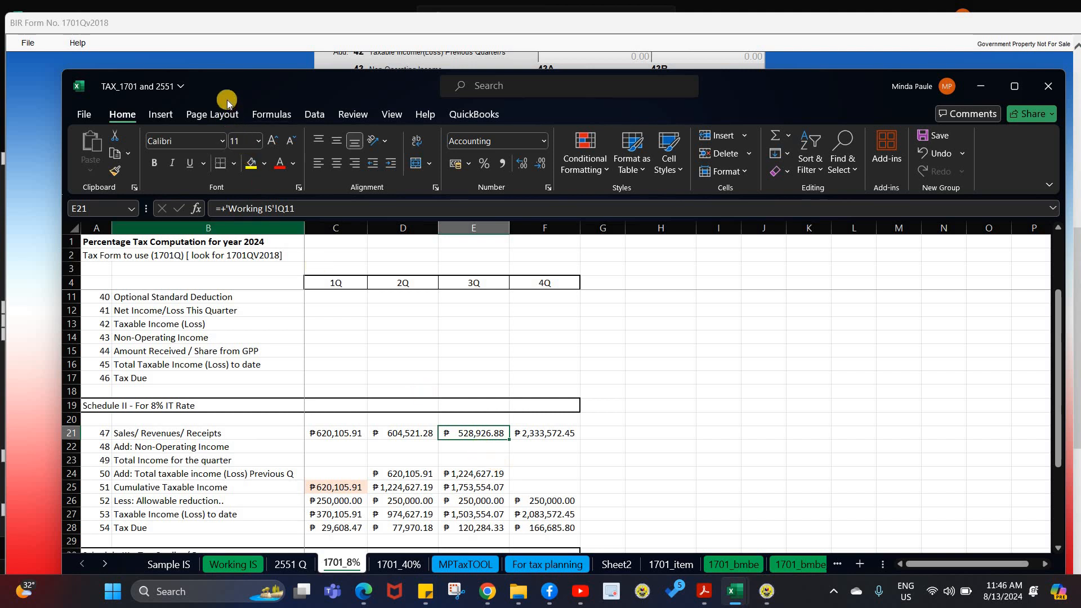
drag(230, 92, 1080, 102)
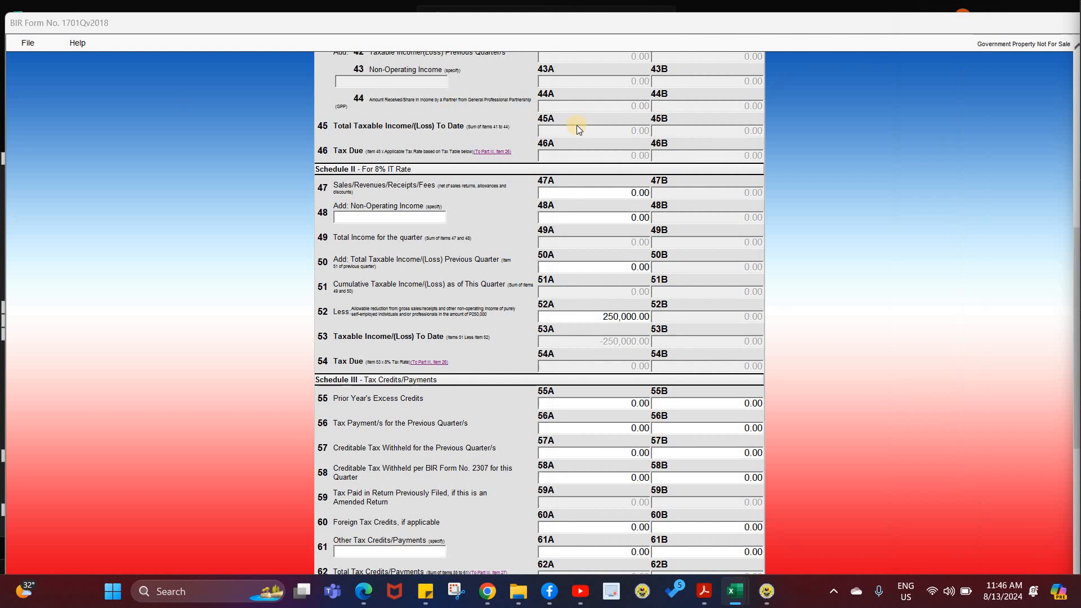
click(612, 197)
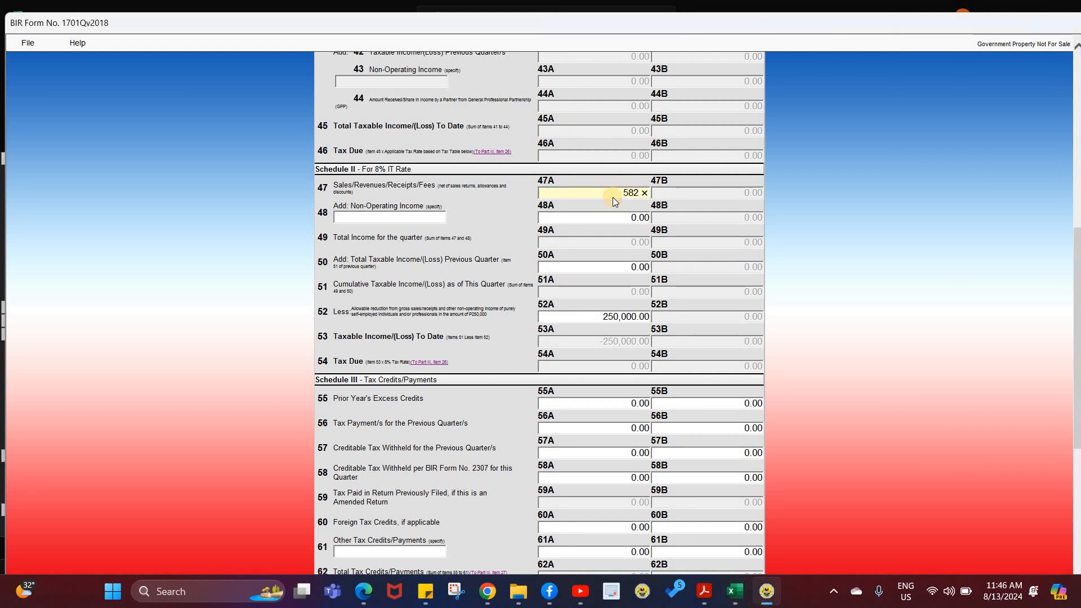
text(58)
key(BackSpace)
text(28,927)
key(Tab)
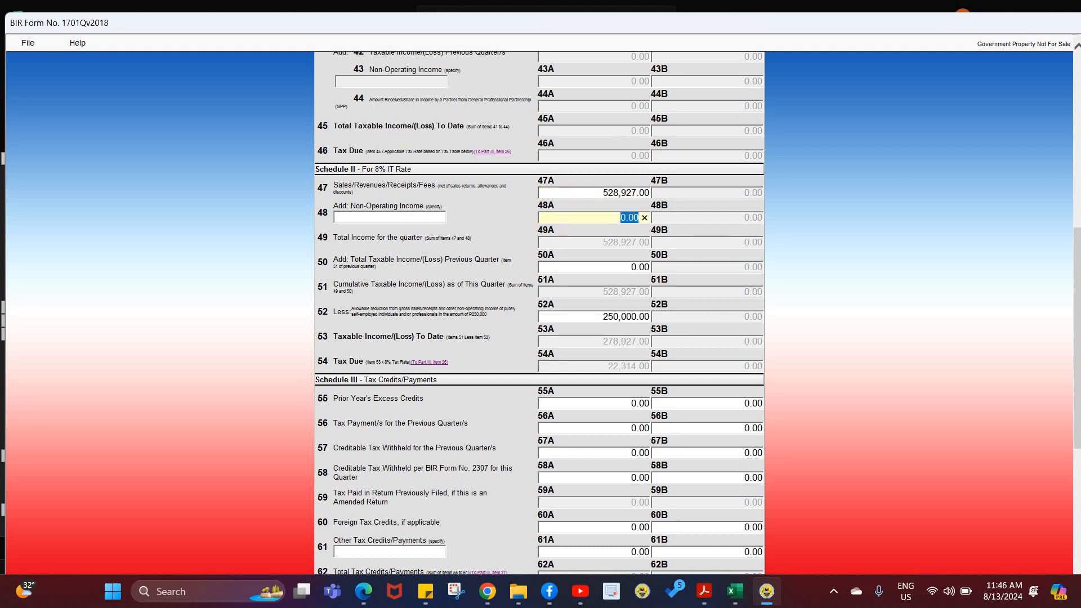
Review the third-quarter return's Schedules II to IV, and go back to page 1 to check the background information
key(alt+Tab)
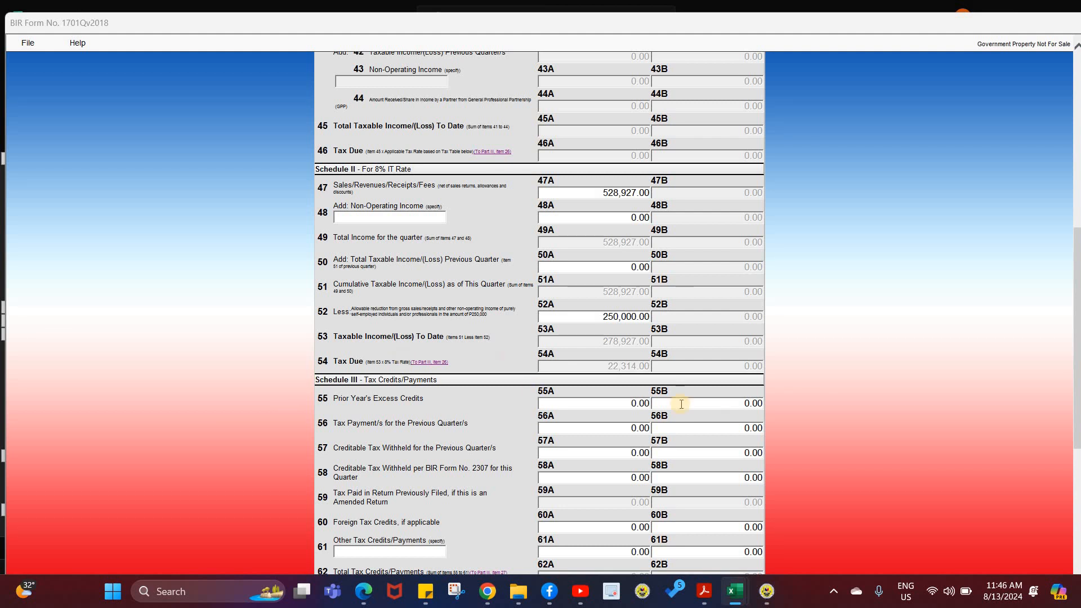
scroll(549, 377, up, 7)
scroll(482, 470, down, 11)
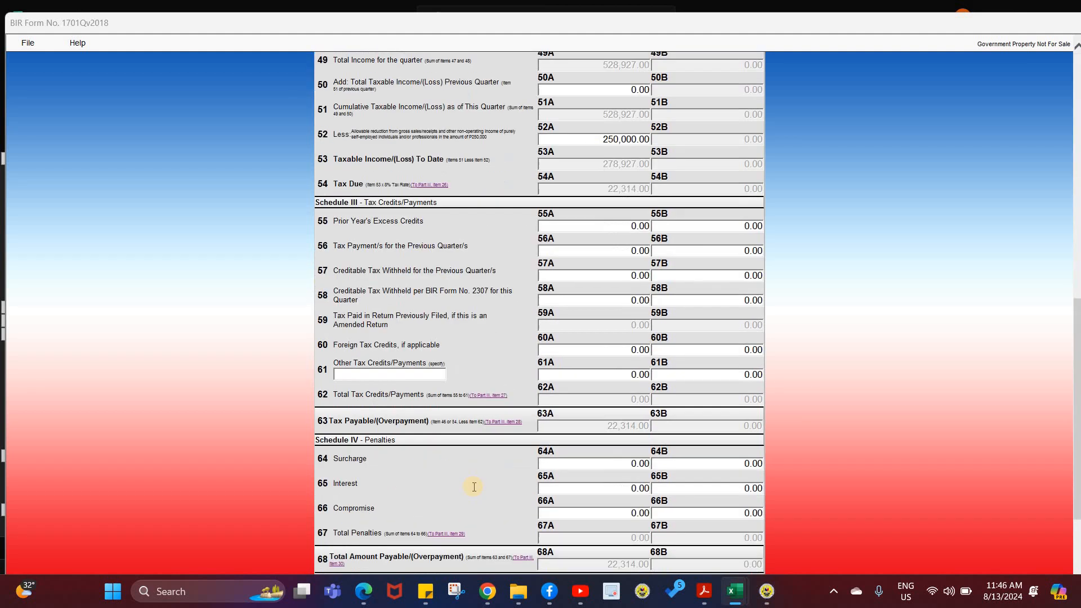
click(476, 526)
scroll(536, 242, up, 9)
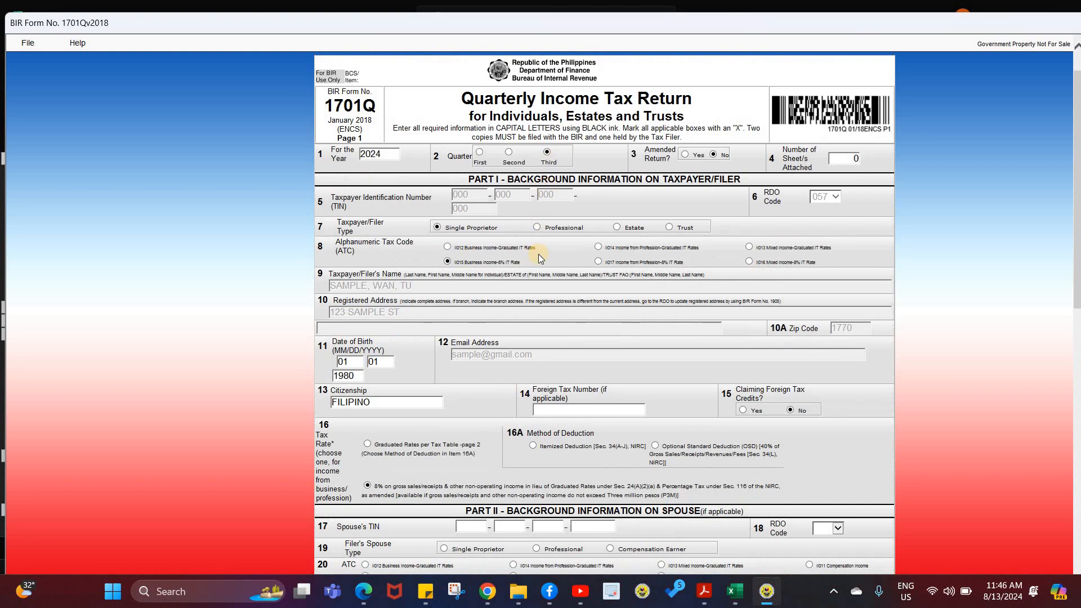
Return to the form's page 2, and in Excel's 1701_8% sheet color the 2Q Cumulative Taxable Income in cell D25 red
scroll(518, 411, down, 10)
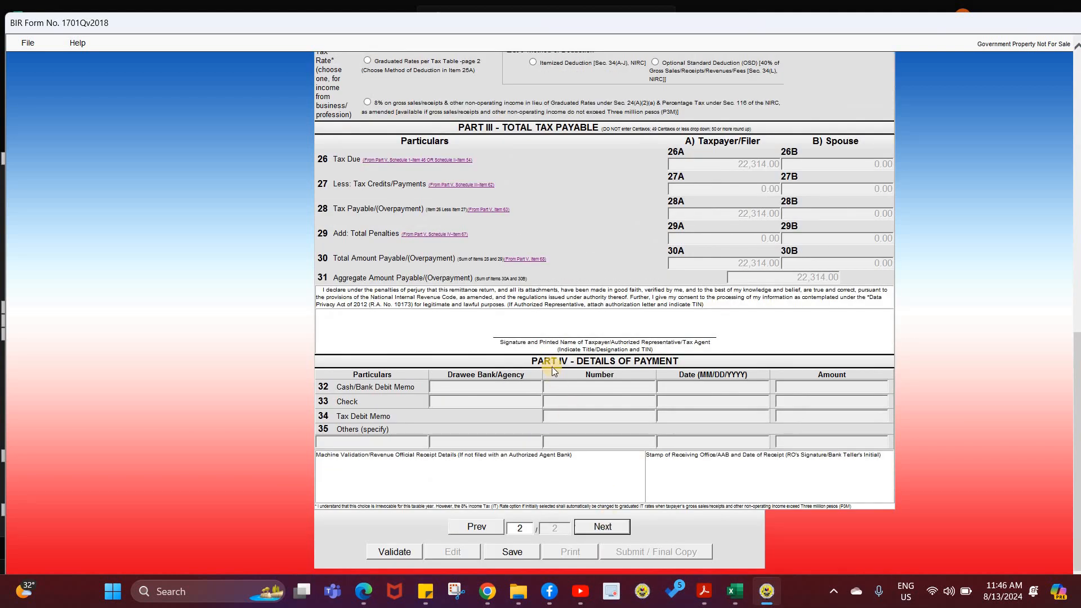
click(601, 523)
scroll(552, 366, up, 5)
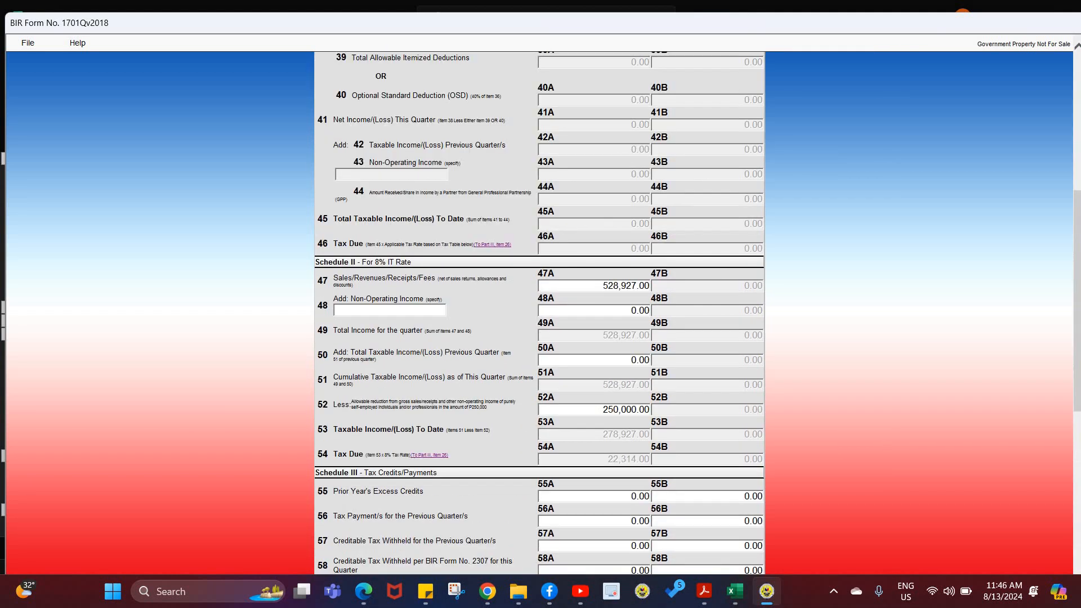
click(734, 591)
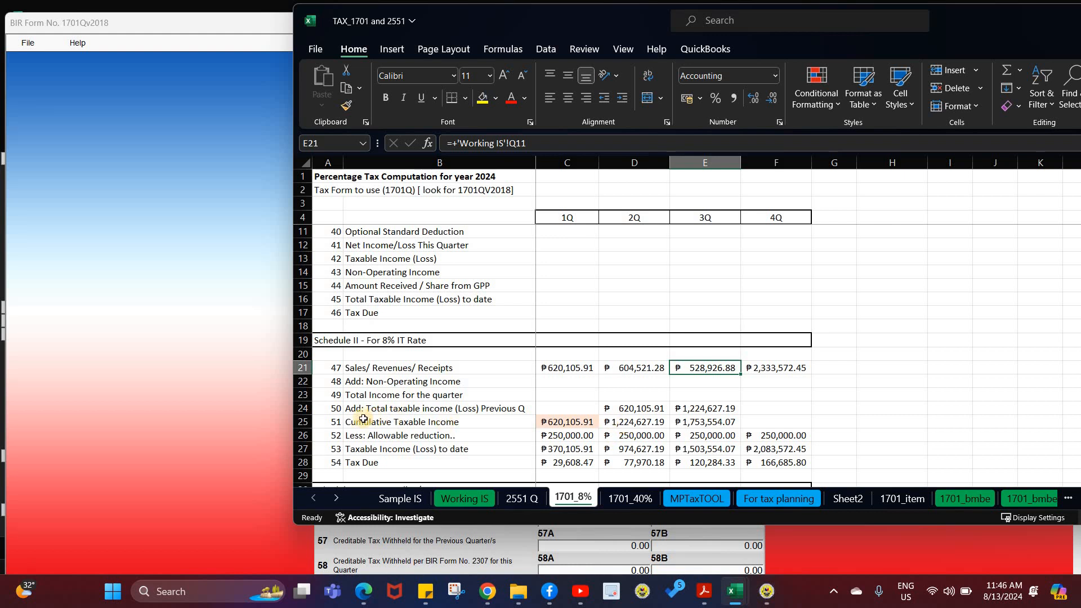
click(625, 421)
click(511, 98)
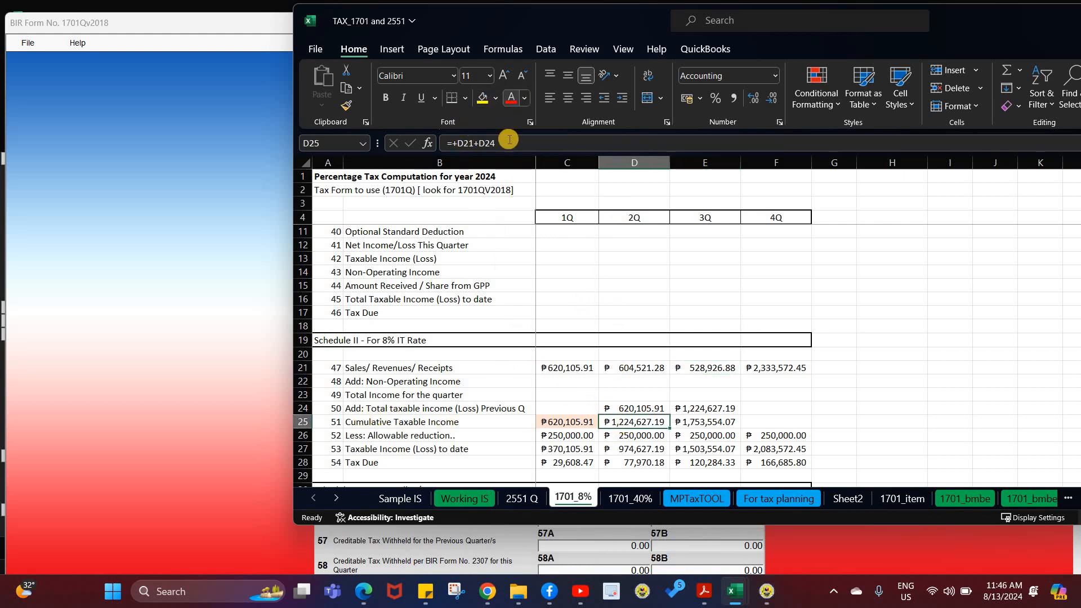
drag(473, 22, 493, 19)
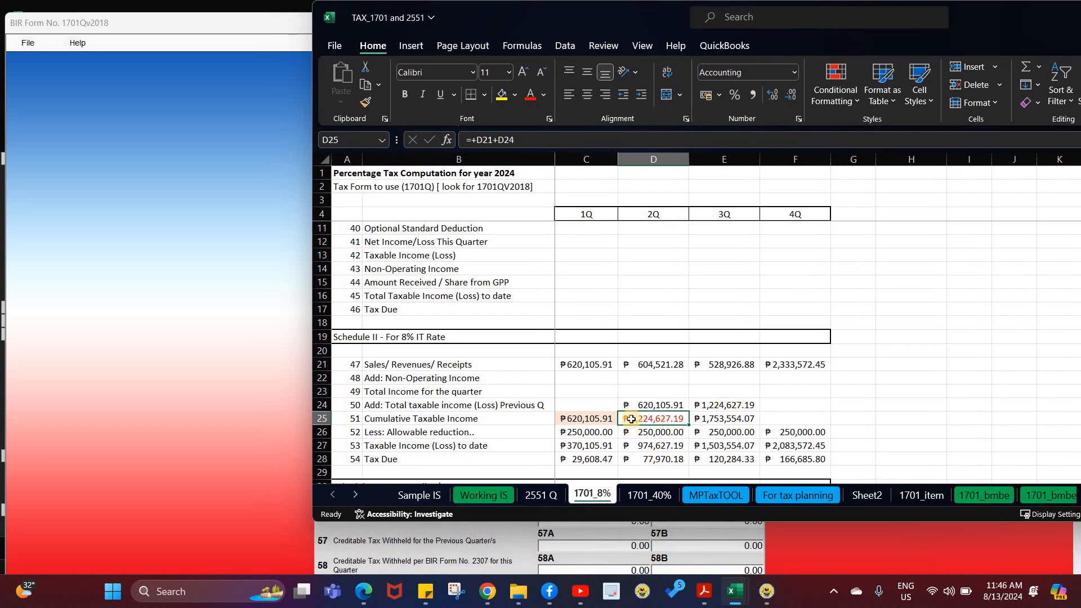
drag(574, 22, 1076, 78)
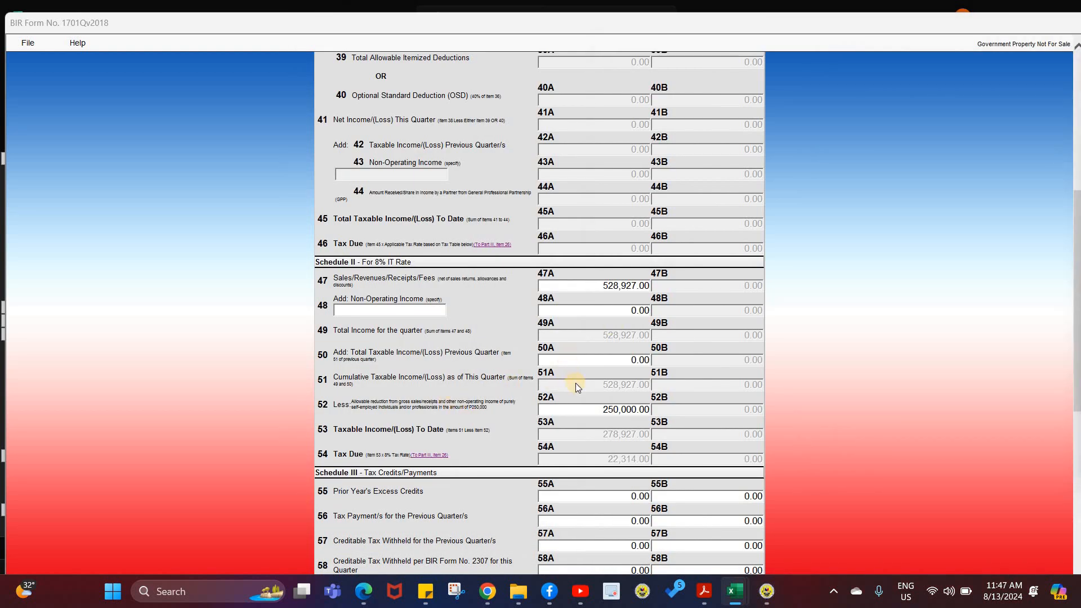
Set item 50A, Total Taxable Income/(Loss) Previous Quarter, to 1,224,627 in Schedule II of the 1701Q form
click(574, 360)
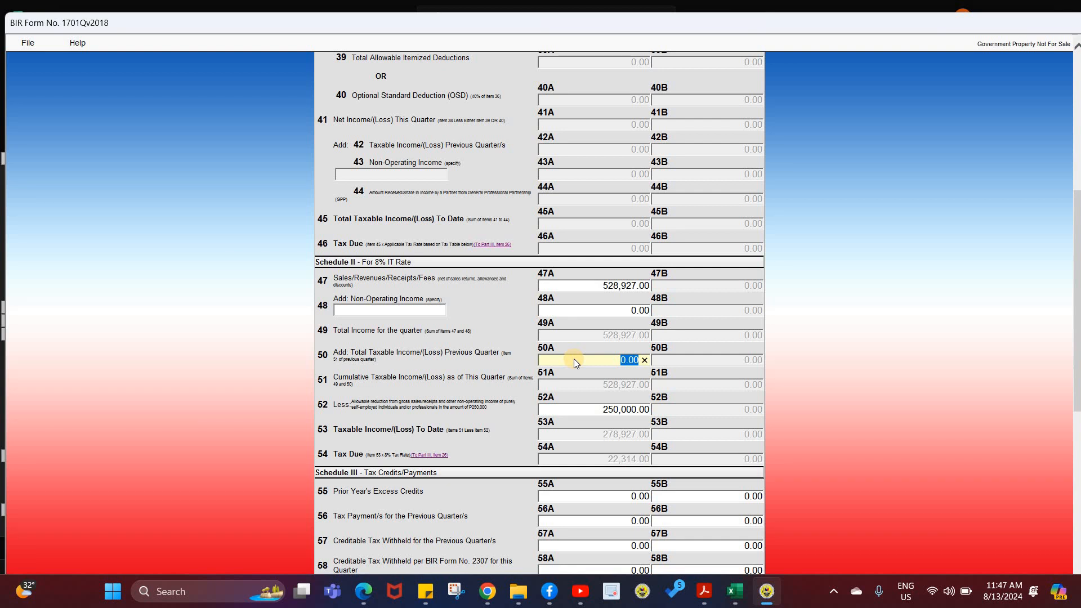
text(1224627)
click(564, 390)
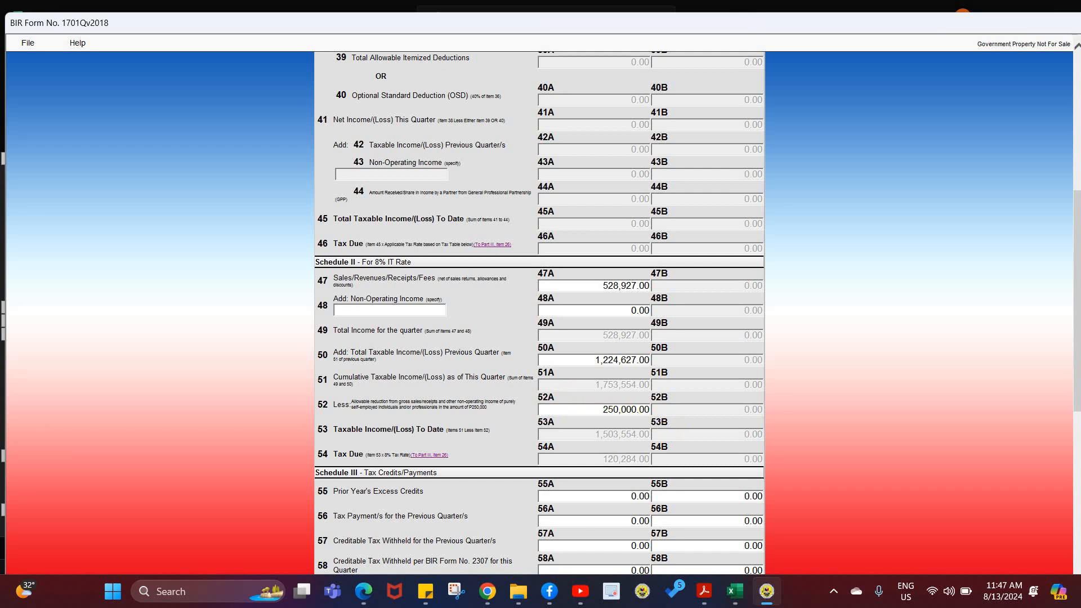
In cell D39 of Excel's 1701_8% sheet, add the 1Q and 2Q Total Amount Payable from C37 and D37
key(alt+Tab)
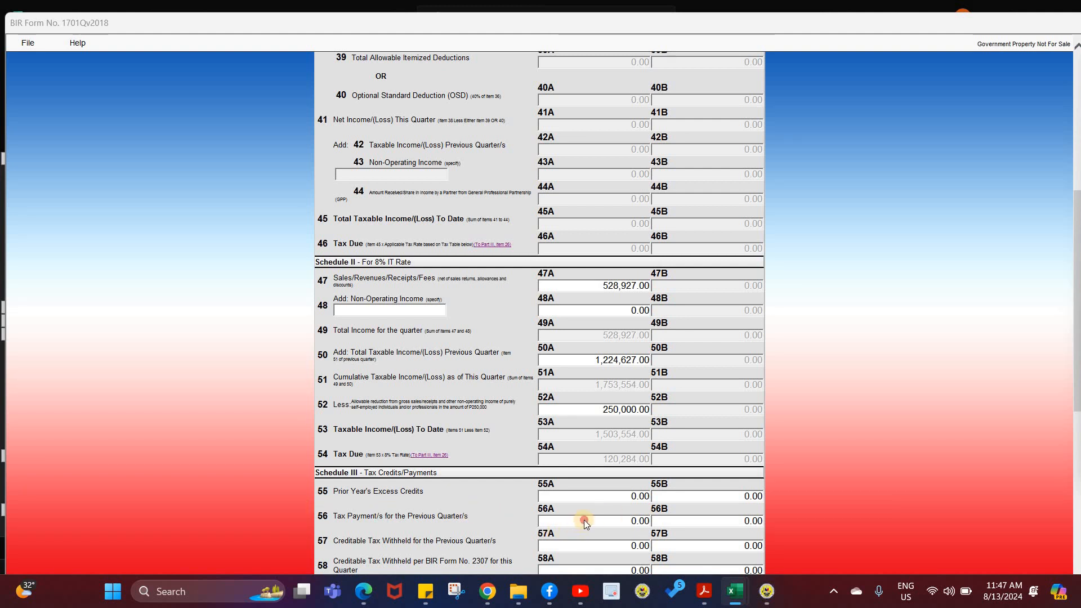
click(639, 520)
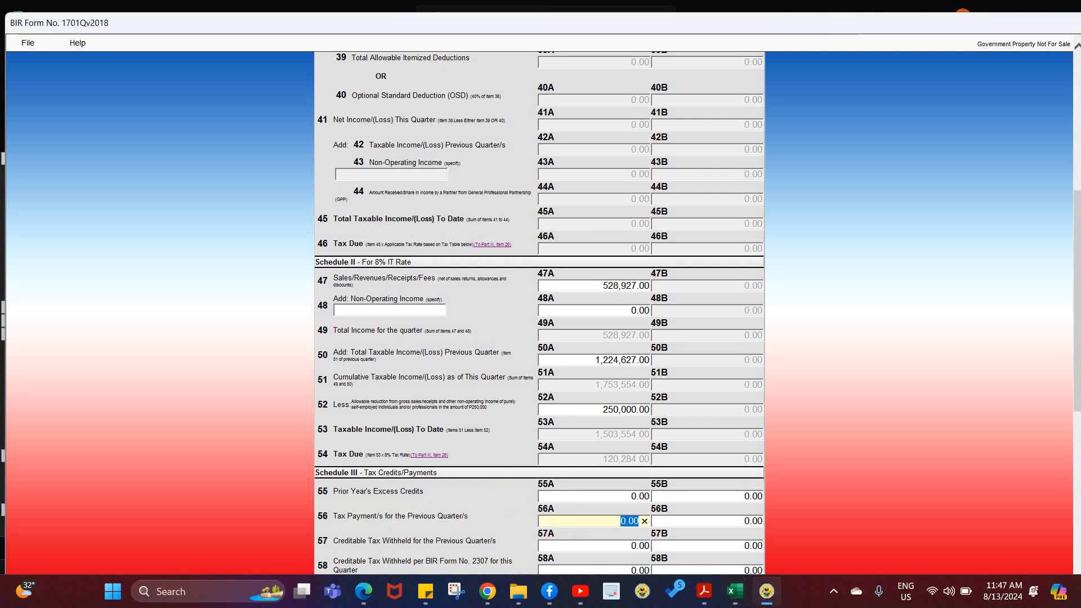
click(421, 30)
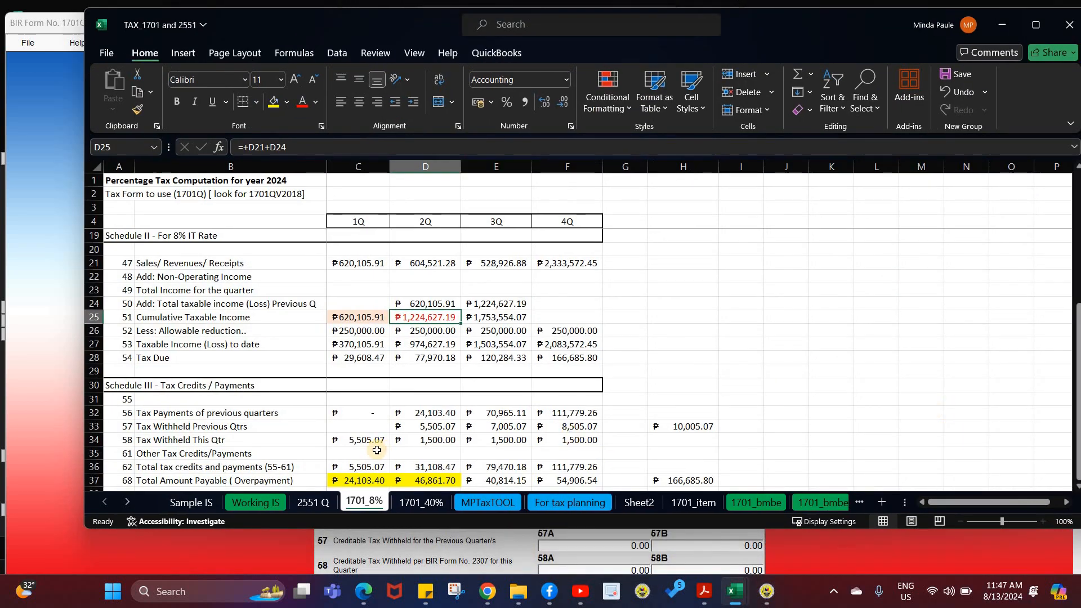
scroll(417, 359, down, 4)
click(418, 359)
text(+)
click(360, 331)
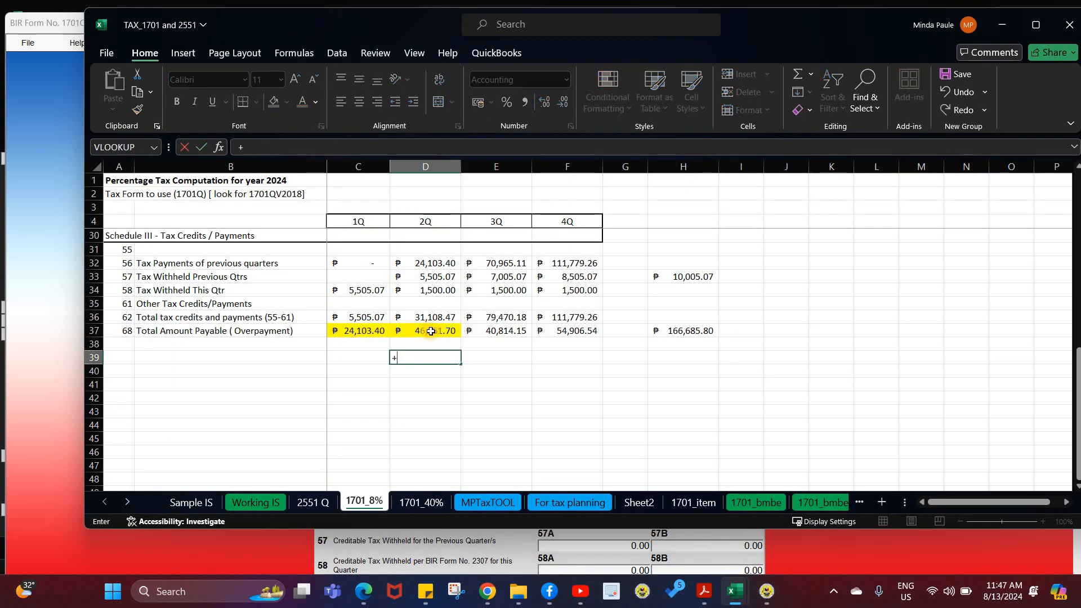
text(+)
key(Up)
key(Up)
key(Return)
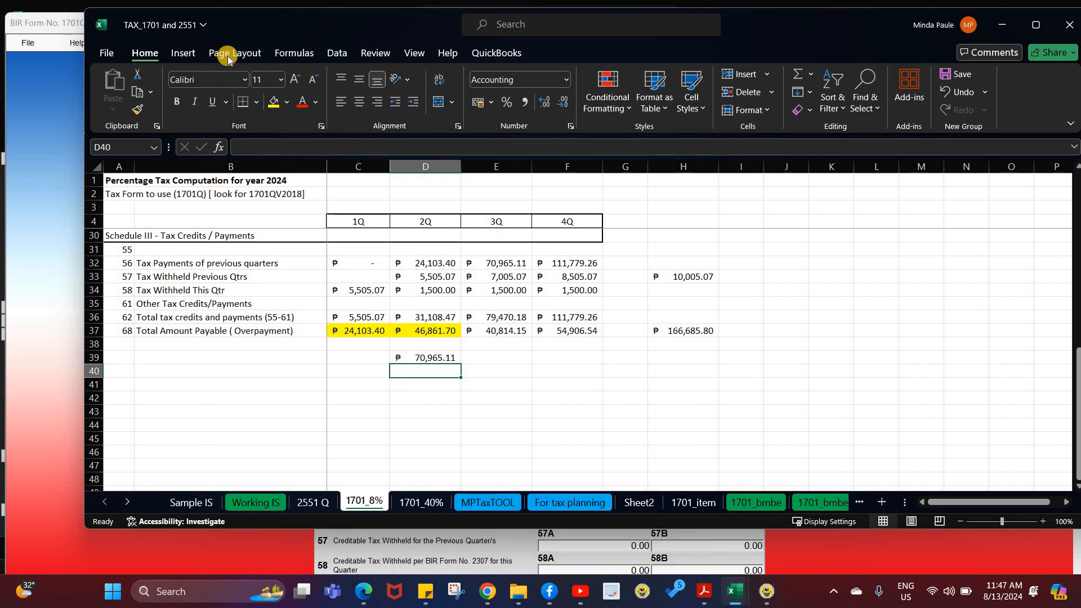
Color the 3Q Tax Payments of previous quarters in cell E32 red and move the workbook off the form
click(504, 263)
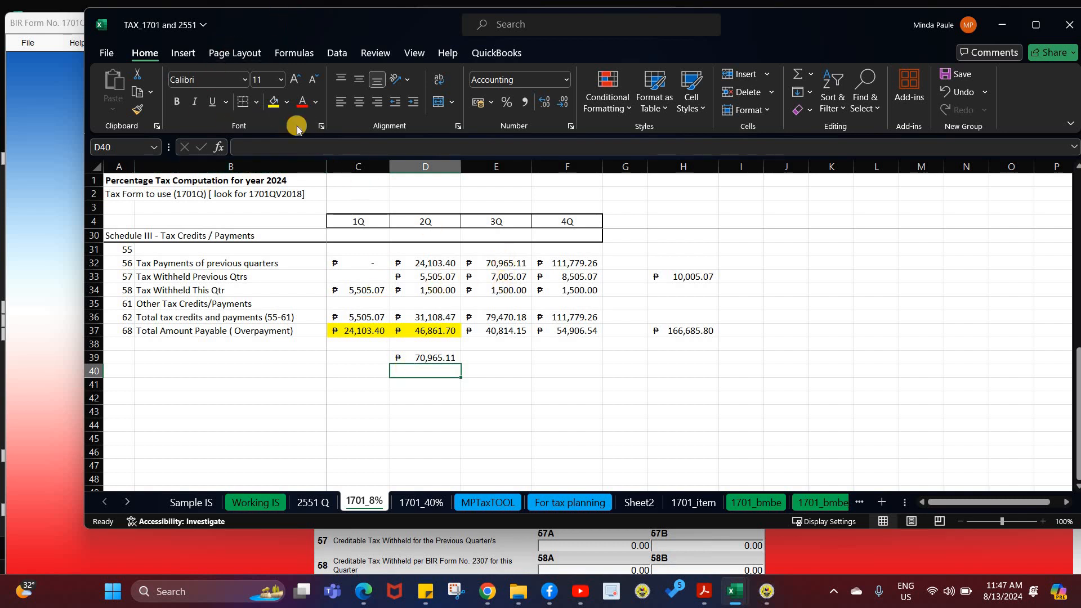
click(303, 103)
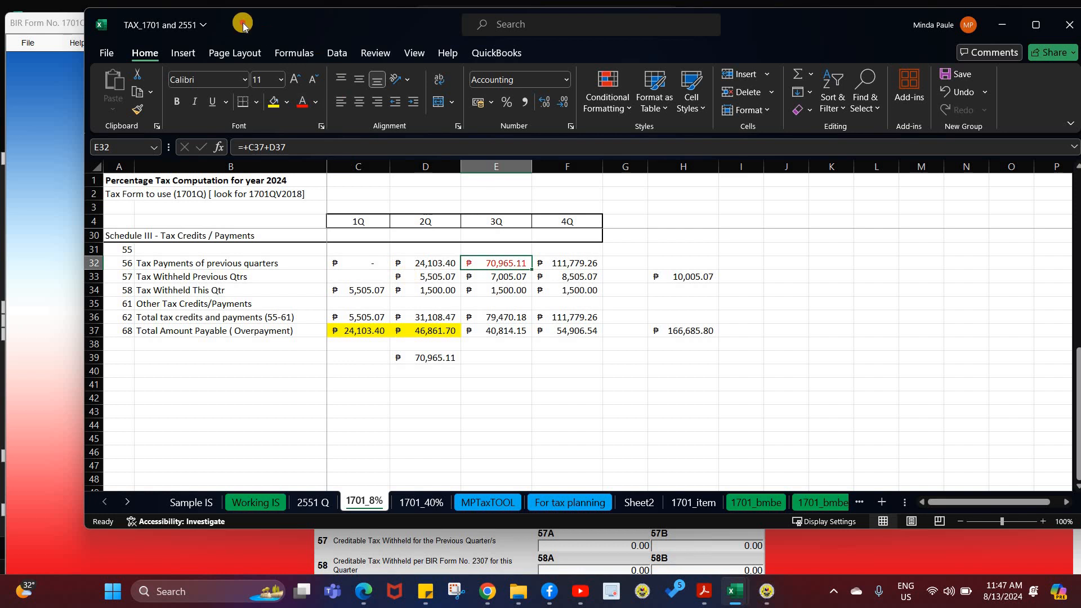
drag(383, 25, 1080, 80)
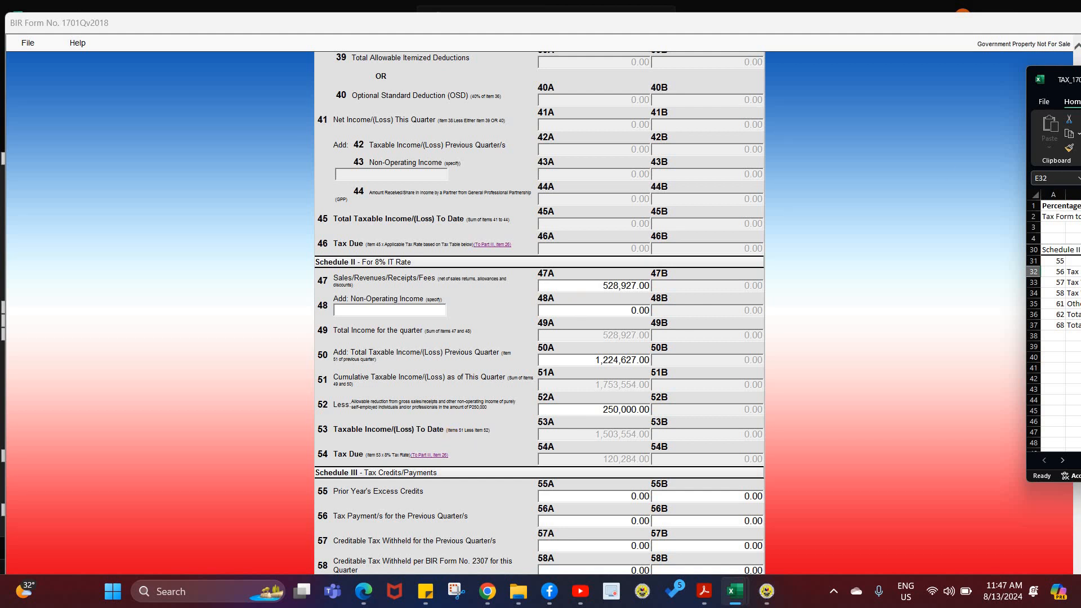
key(super+Up)
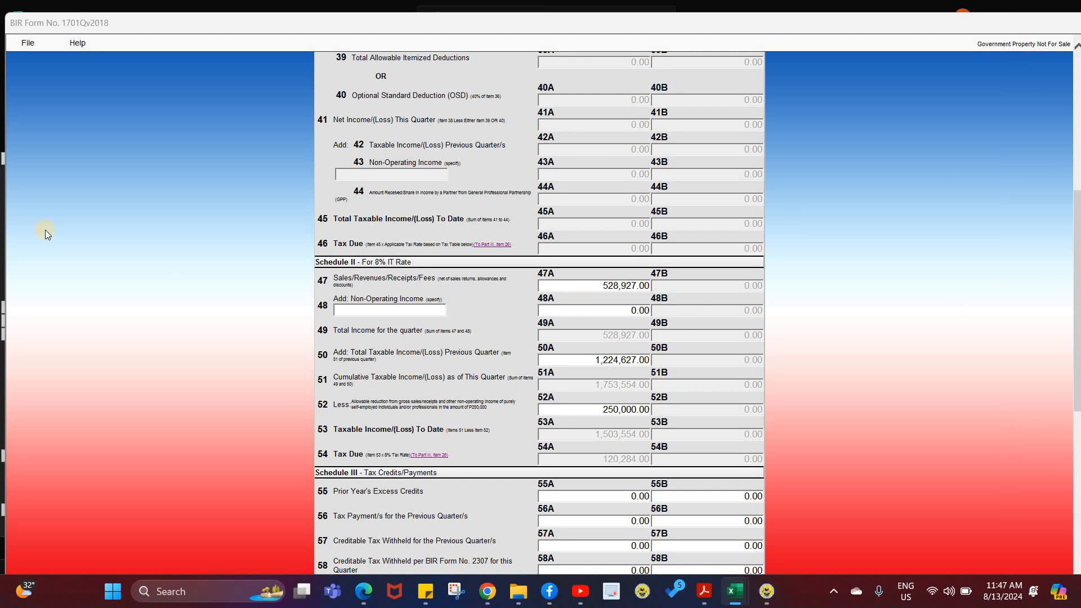
Set item 56A, Tax Payment/s for the Previous Quarter/s, to 70,965 in Schedule III of the 1701Q form
click(596, 520)
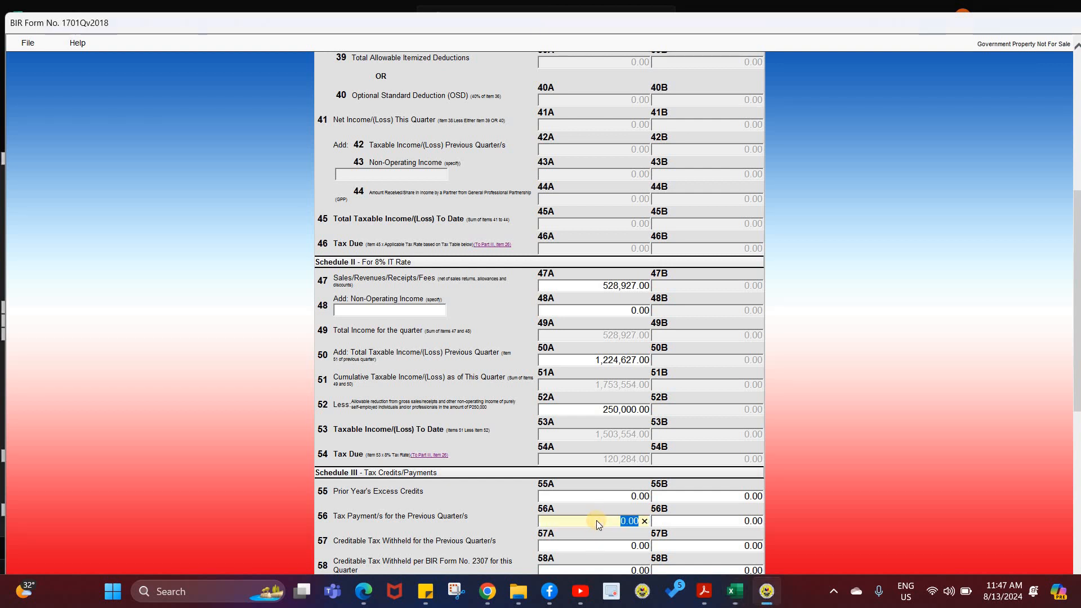
text(70,)
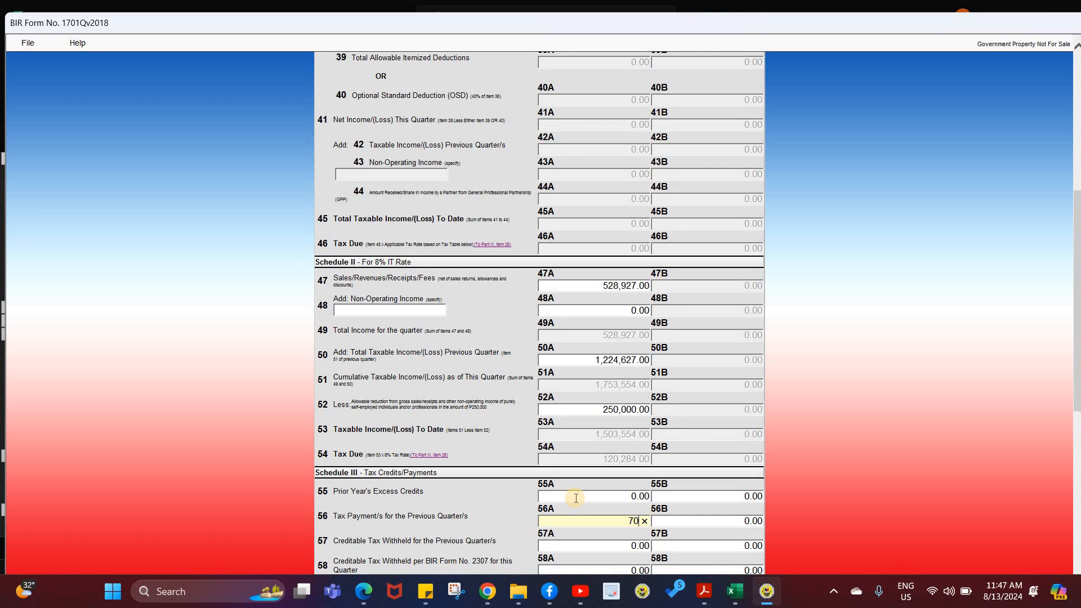
text(965)
click(563, 545)
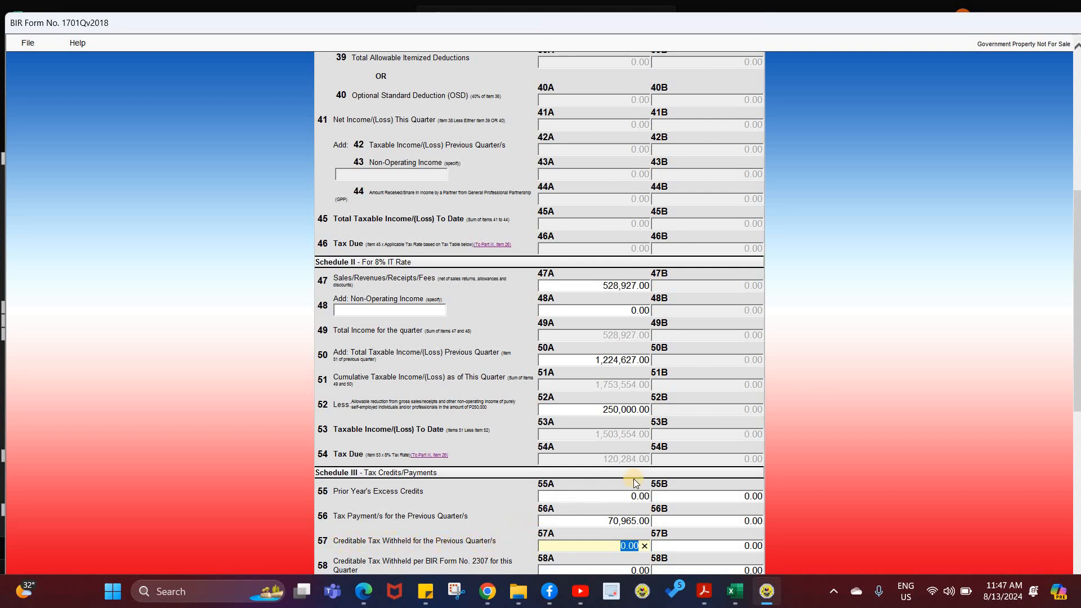
In cell D41 of Excel's 1701_8% sheet, add the 1Q and 2Q tax withheld from C34 and D34
drag(1076, 245, 1076, 281)
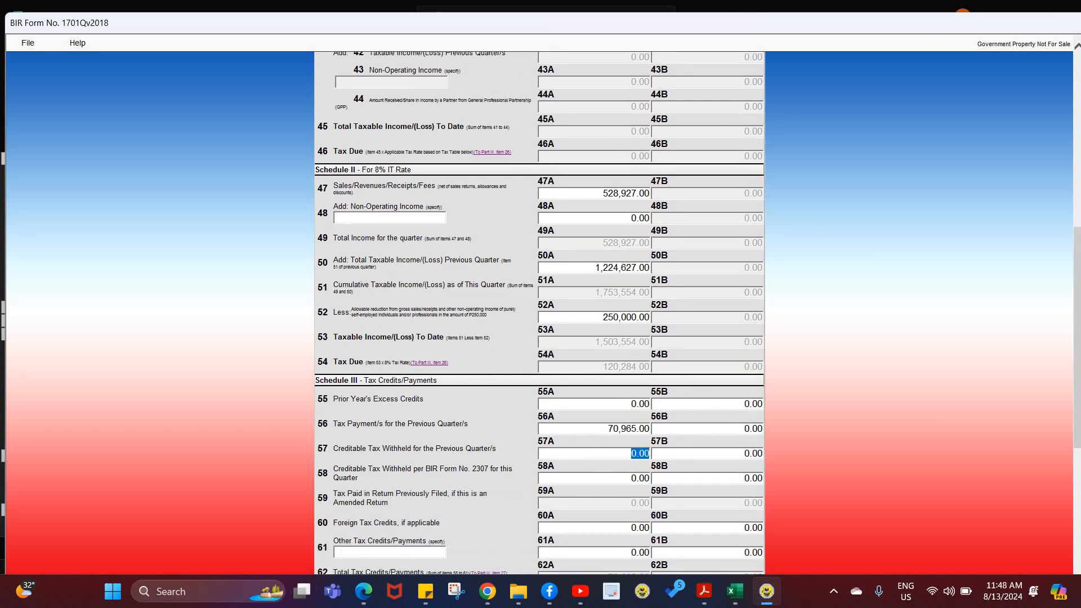
click(735, 591)
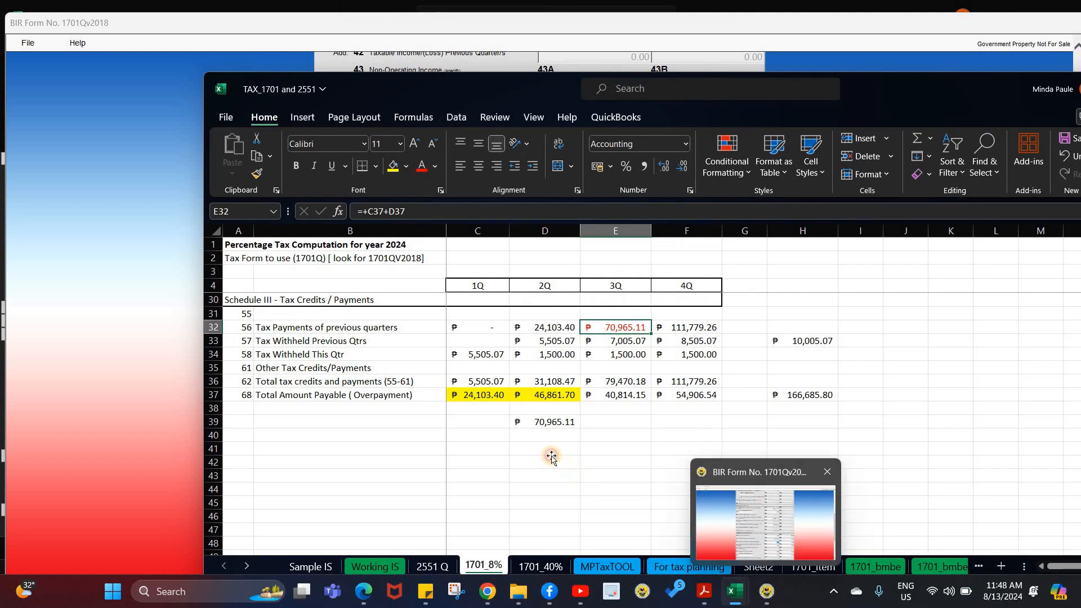
click(541, 444)
text(+)
click(494, 355)
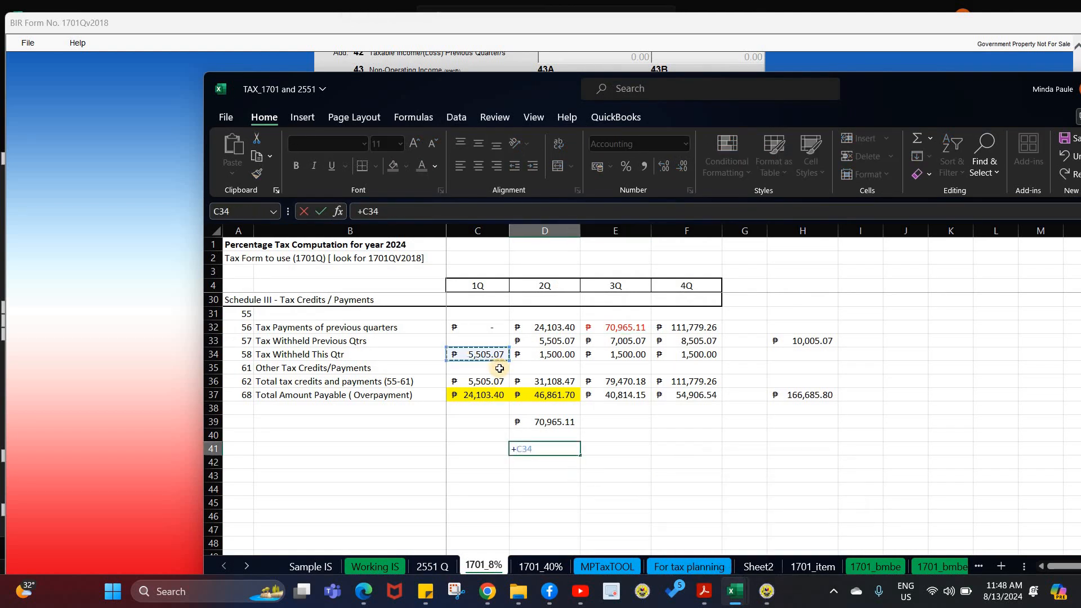
click(538, 353)
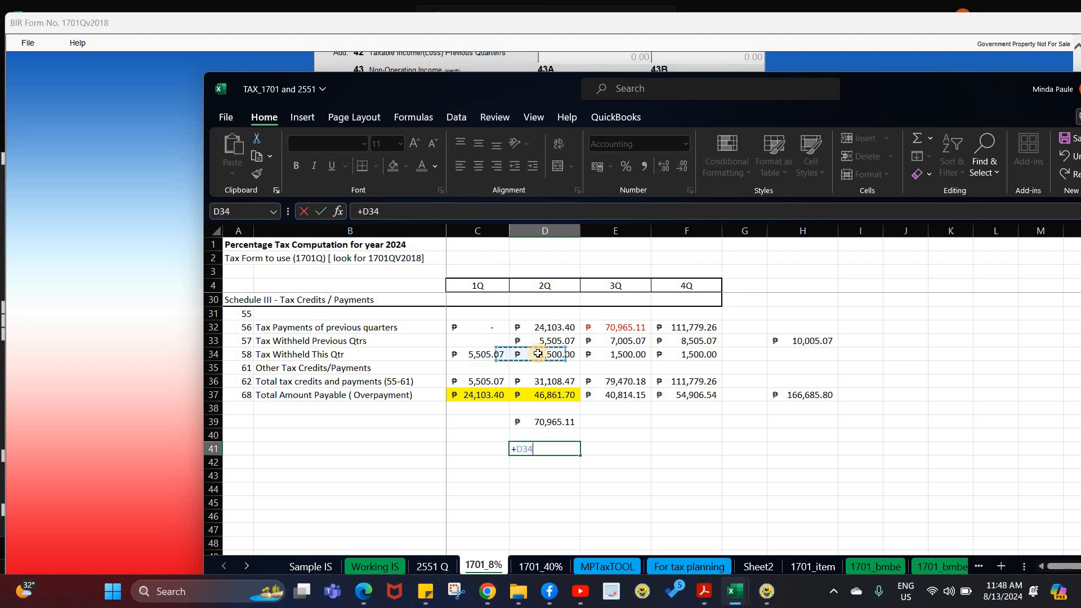
click(478, 354)
text(+)
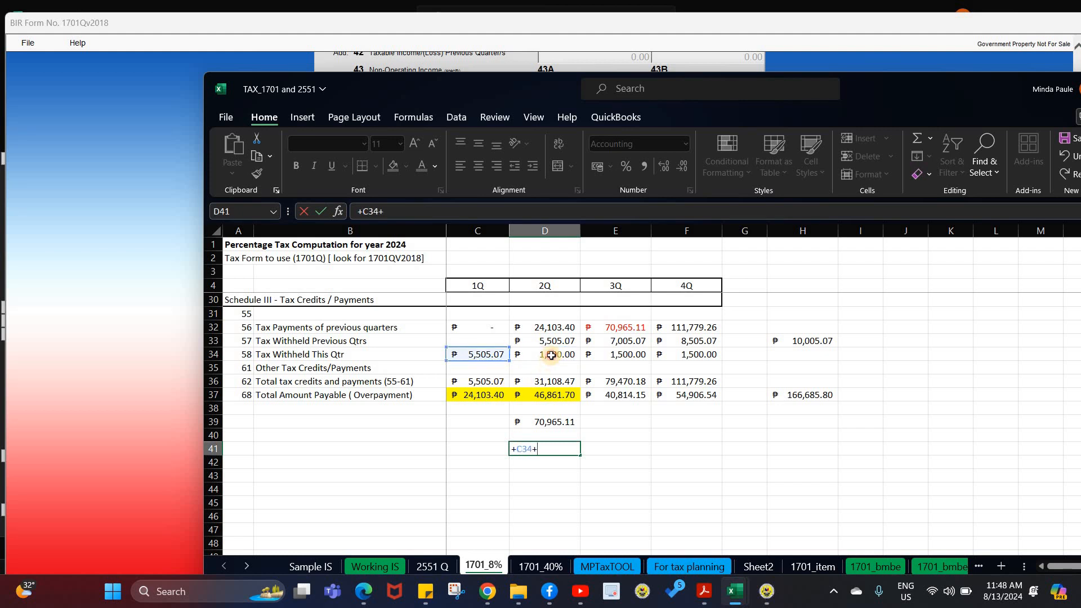
click(551, 355)
key(Return)
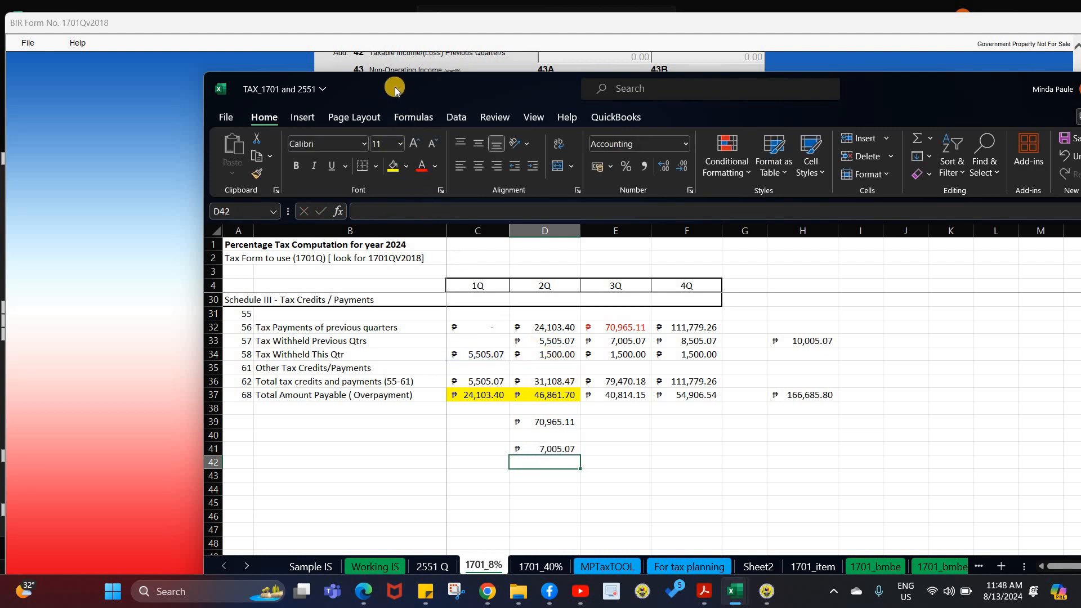
drag(431, 87, 1080, 82)
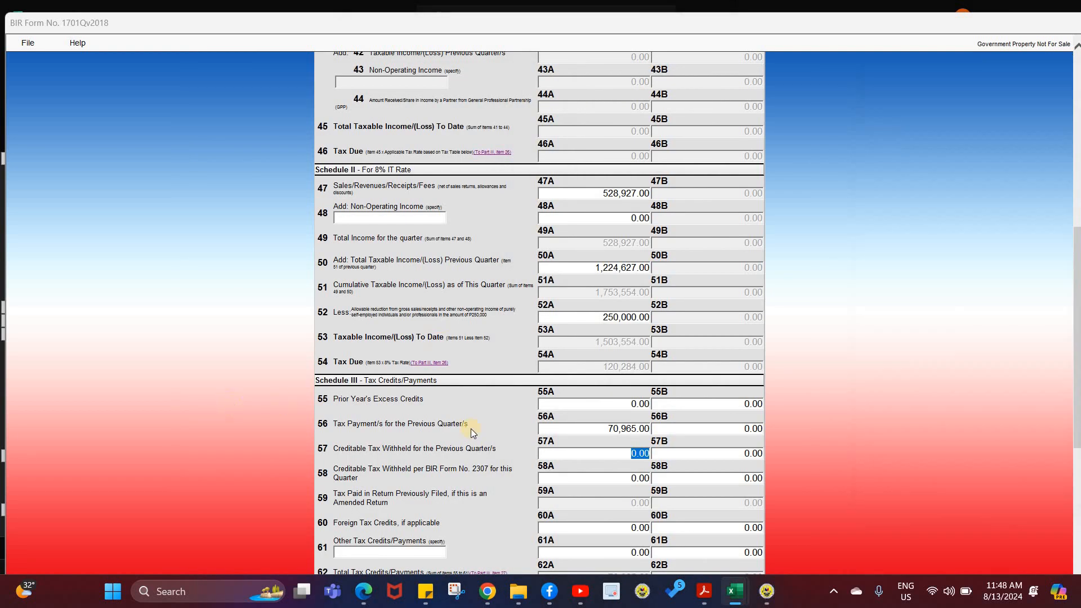
Set item 57A, Creditable Tax Withheld for the Previous Quarter/s, to 7,005 in Schedule III
click(613, 454)
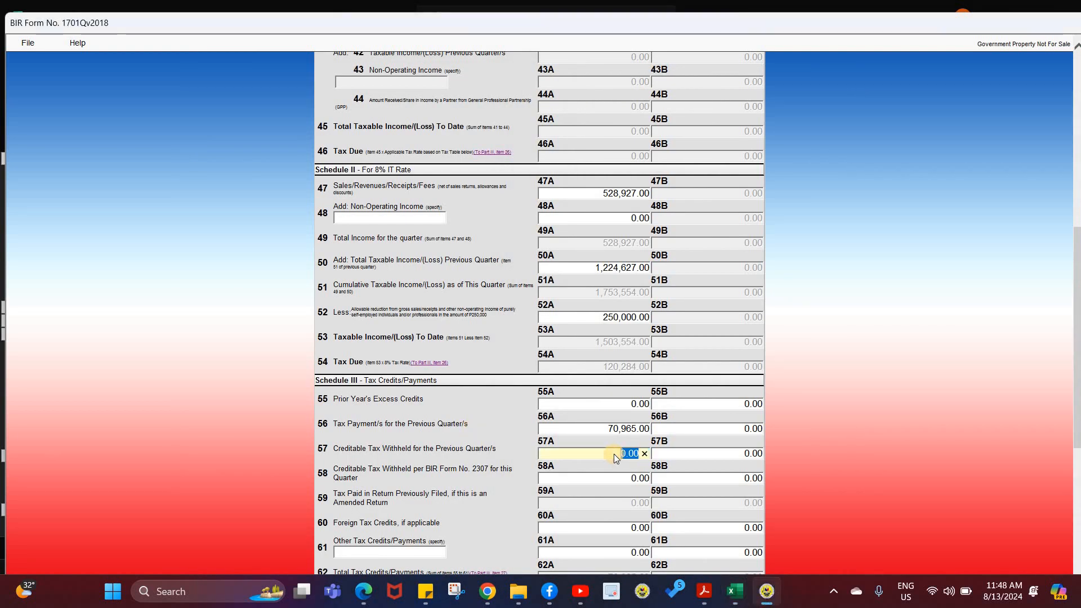
text(700)
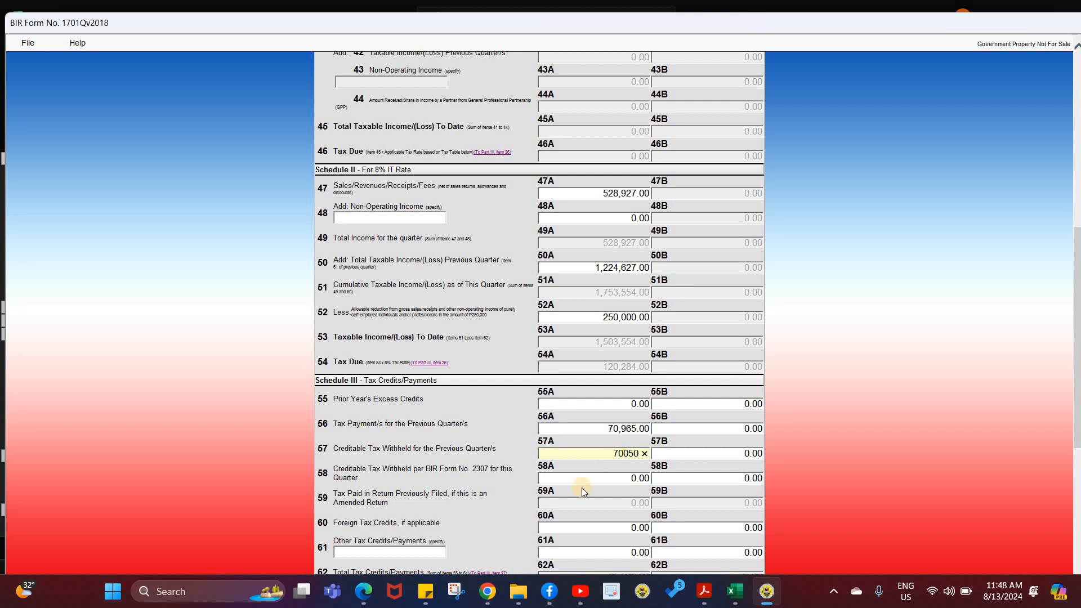
text(5)
click(583, 471)
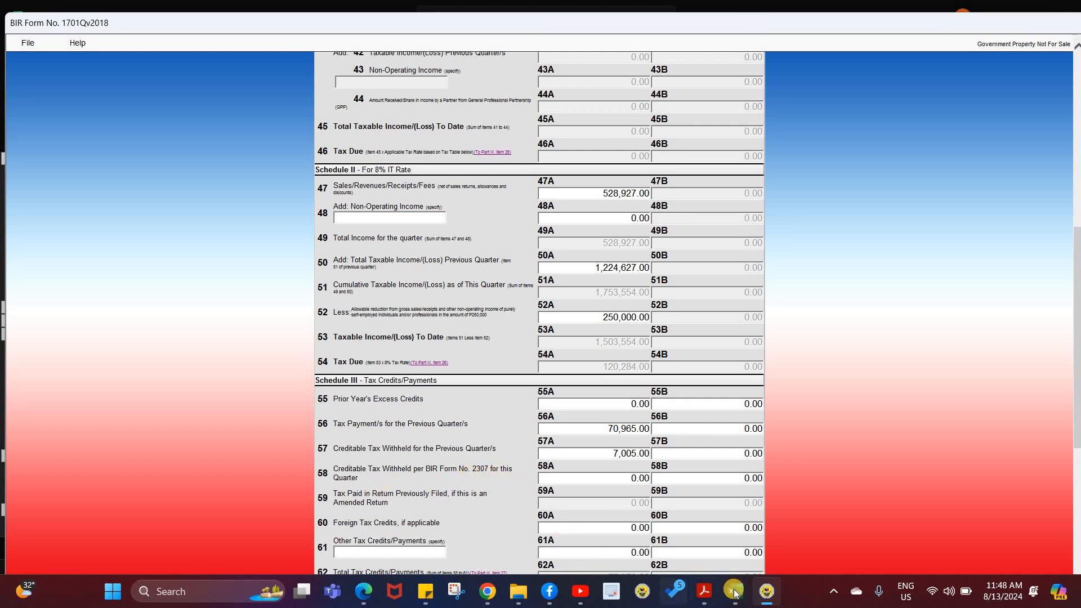
Set item 58A, Creditable Tax Withheld per BIR Form No. 2307, to 1,500, using the 2307_3RD sheet of the SAMPLE 2307 FROM ONLINE PLATFORM workbook
mouse_move(734, 592)
click(985, 515)
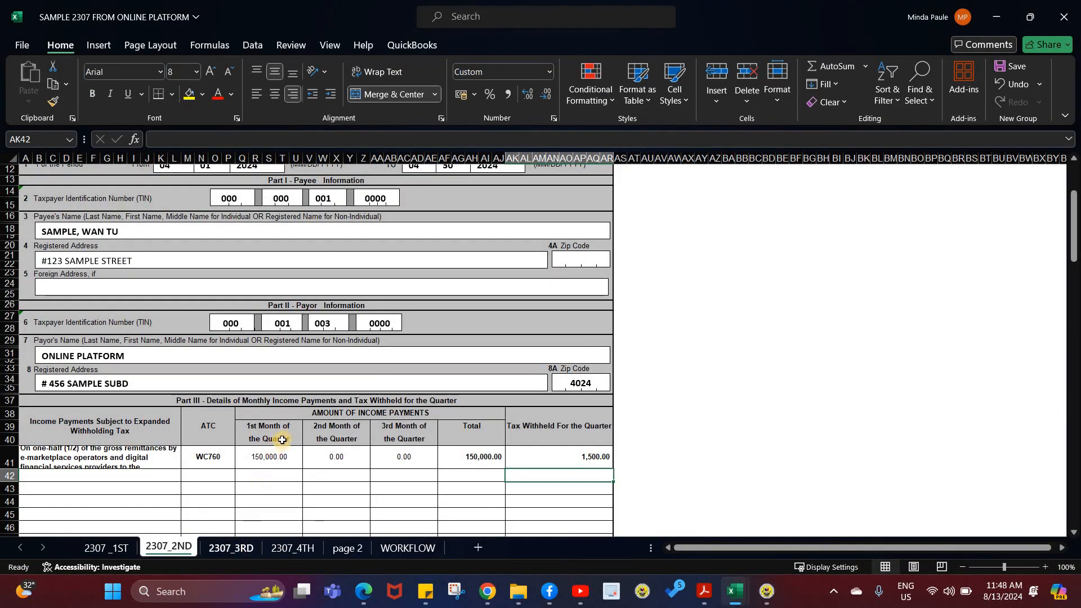
click(243, 545)
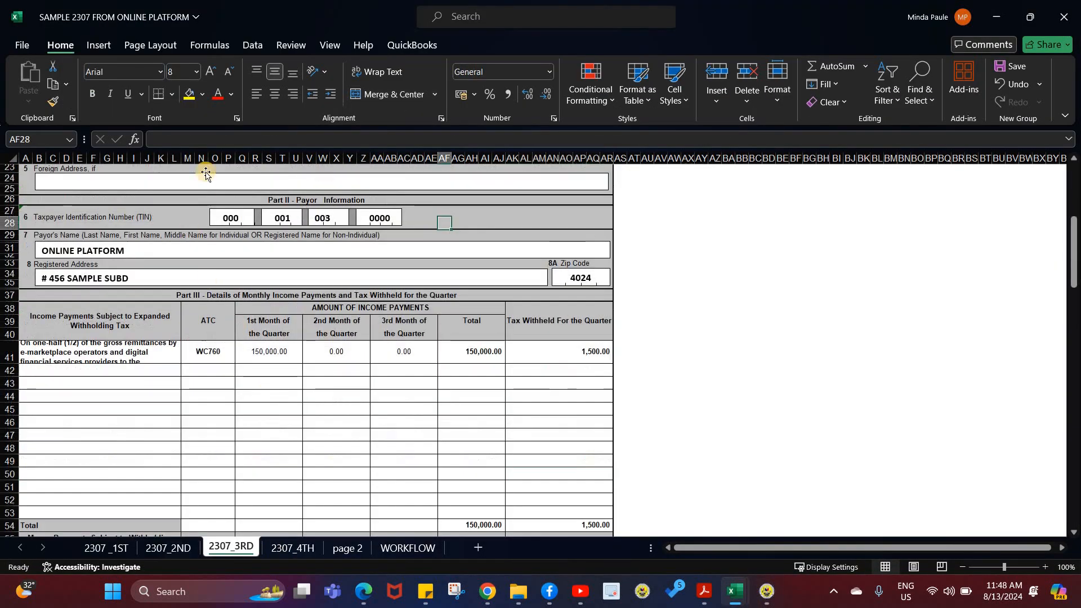
scroll(178, 207, up, 3)
scroll(178, 207, up, 3)
scroll(154, 306, down, 6)
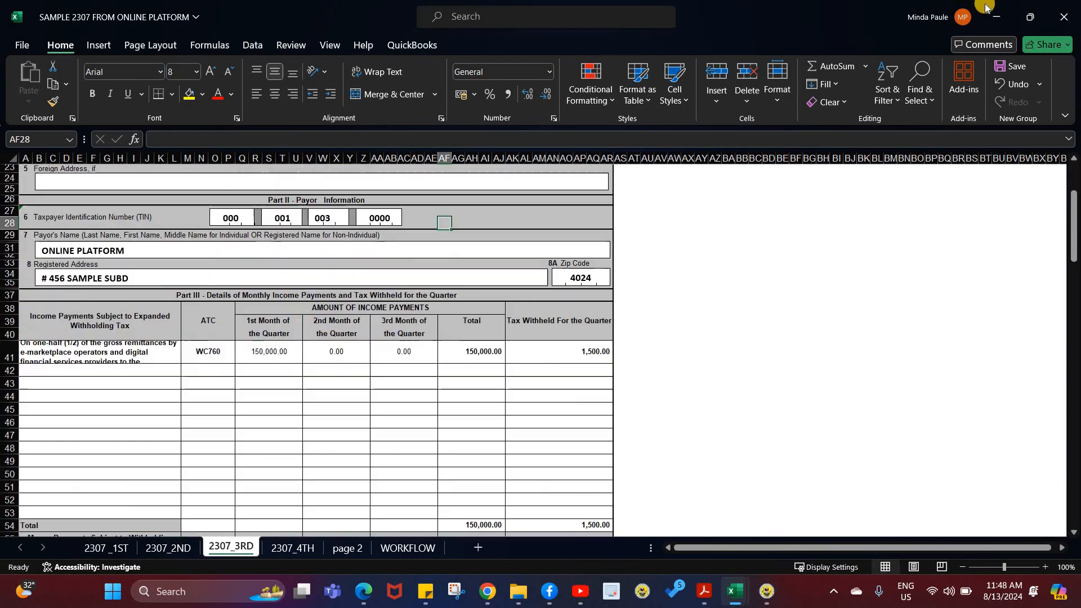
key(alt+Tab)
click(600, 478)
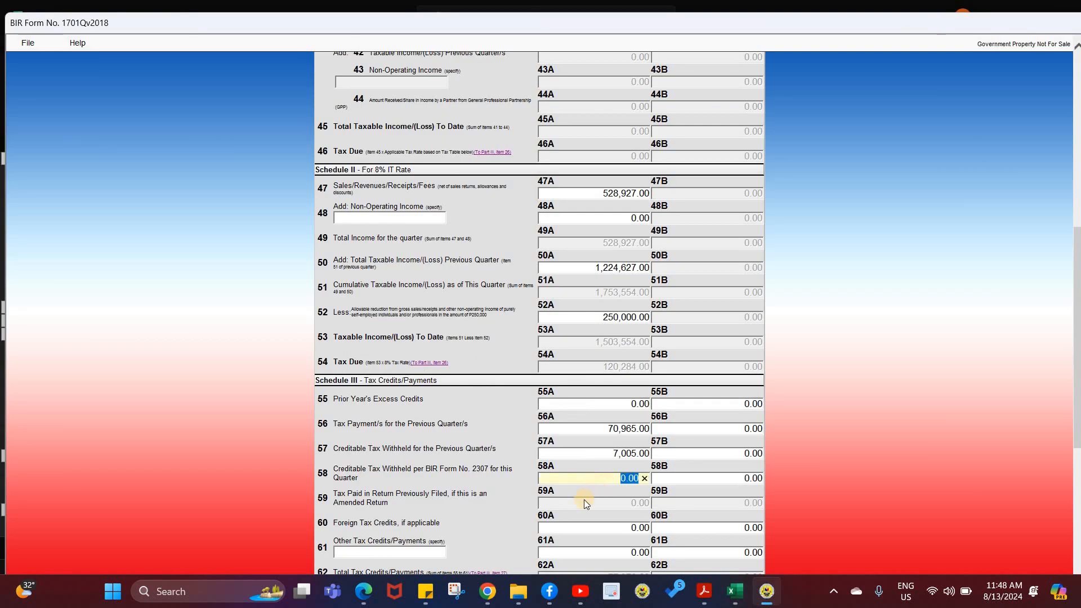
text(1,500)
click(584, 500)
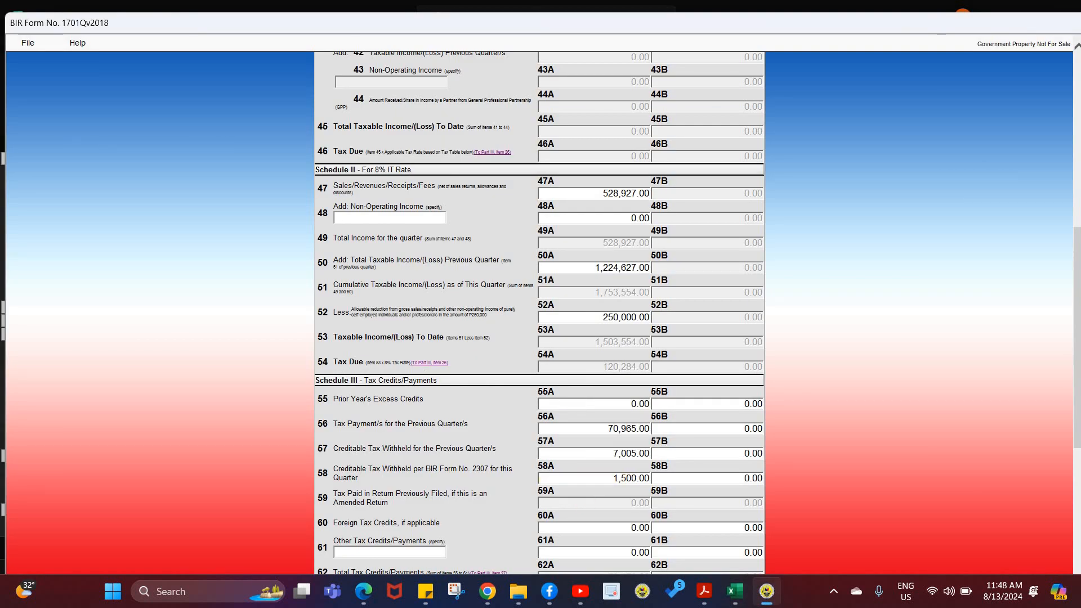
Save the third-quarter 2024 1701Q return with its completed tax credits and acknowledge the save message
scroll(626, 371, down, 5)
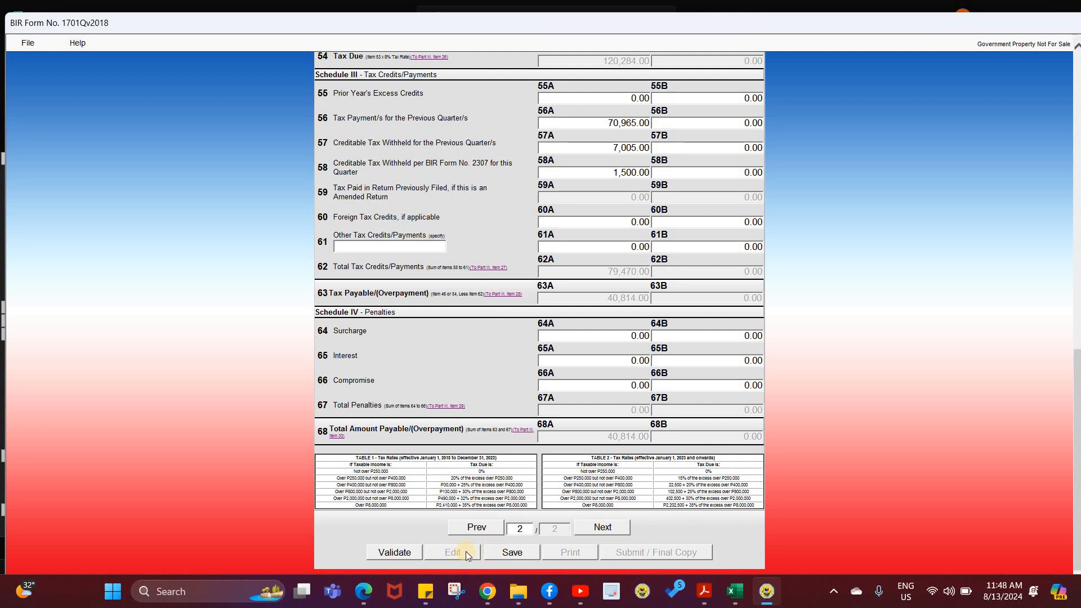
click(512, 552)
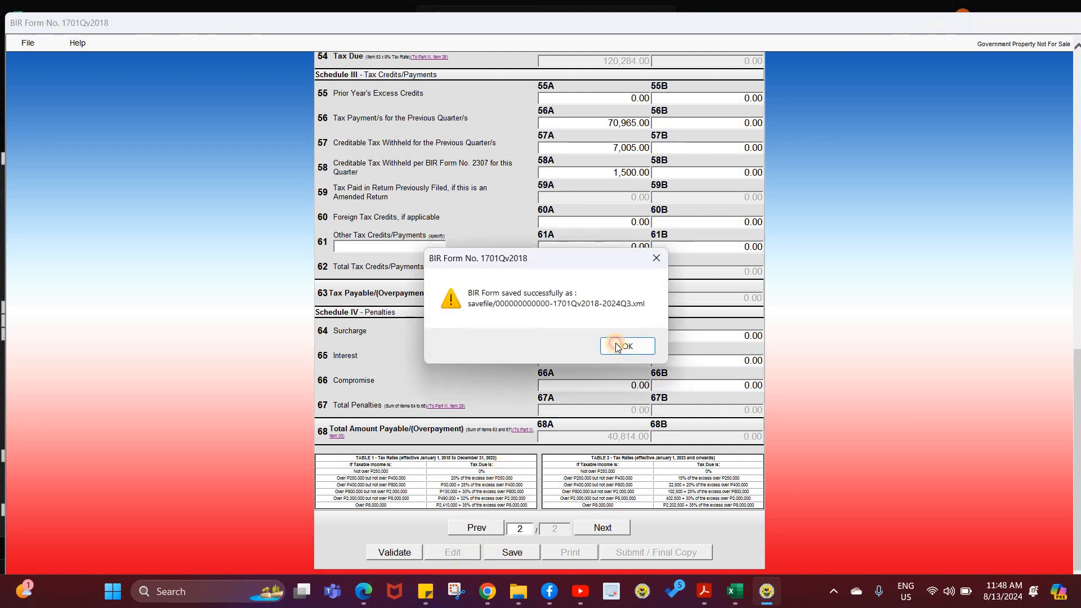
click(615, 346)
key(Return)
Validate the third-quarter 1701Q return and review the Part V computation of tax due on page 2
click(397, 552)
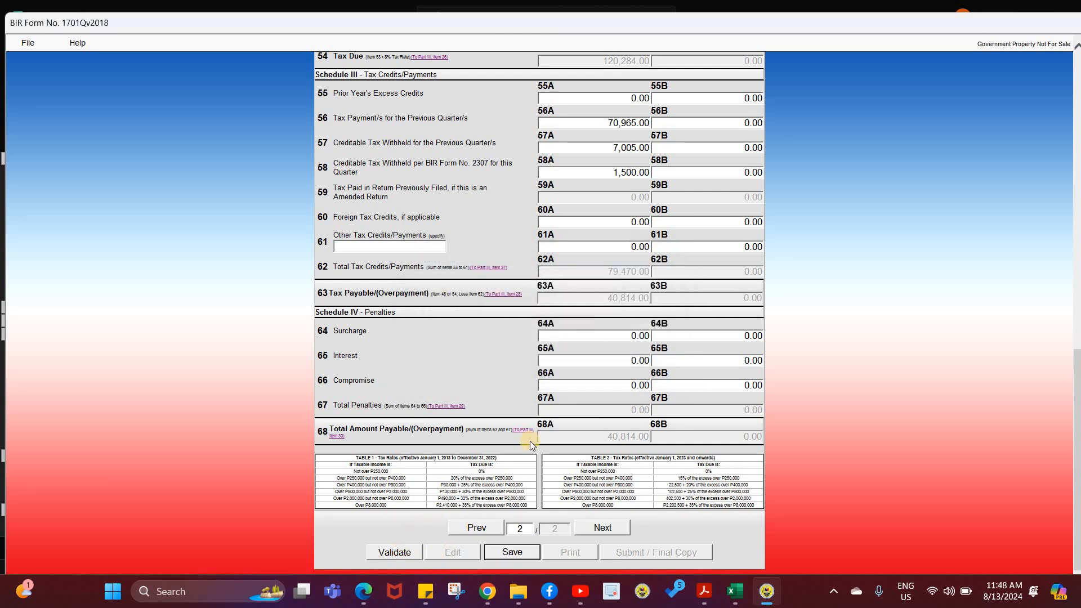
click(645, 347)
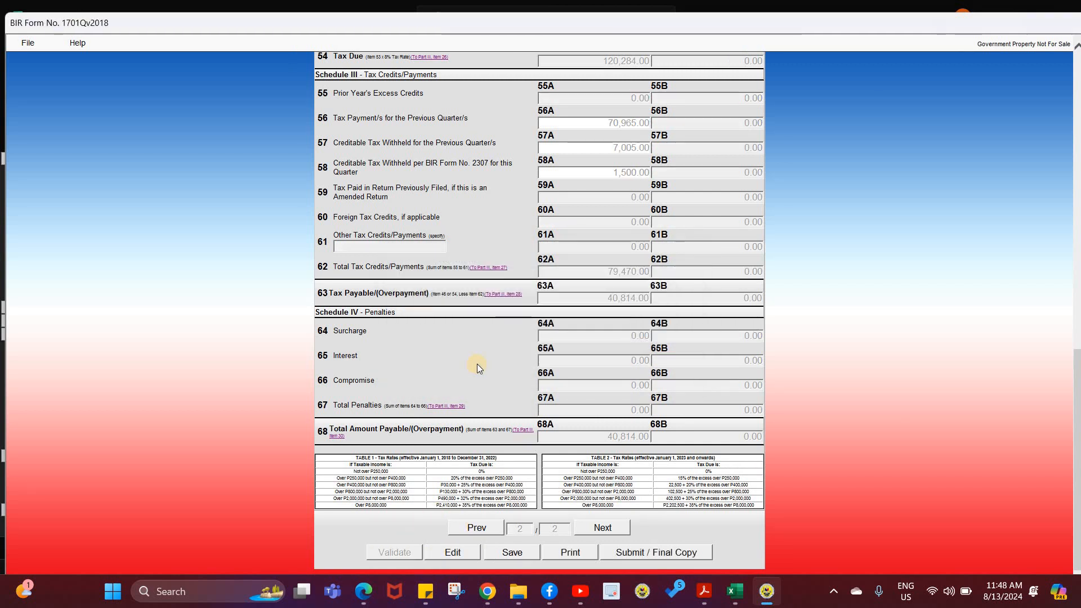
scroll(477, 364, up, 10)
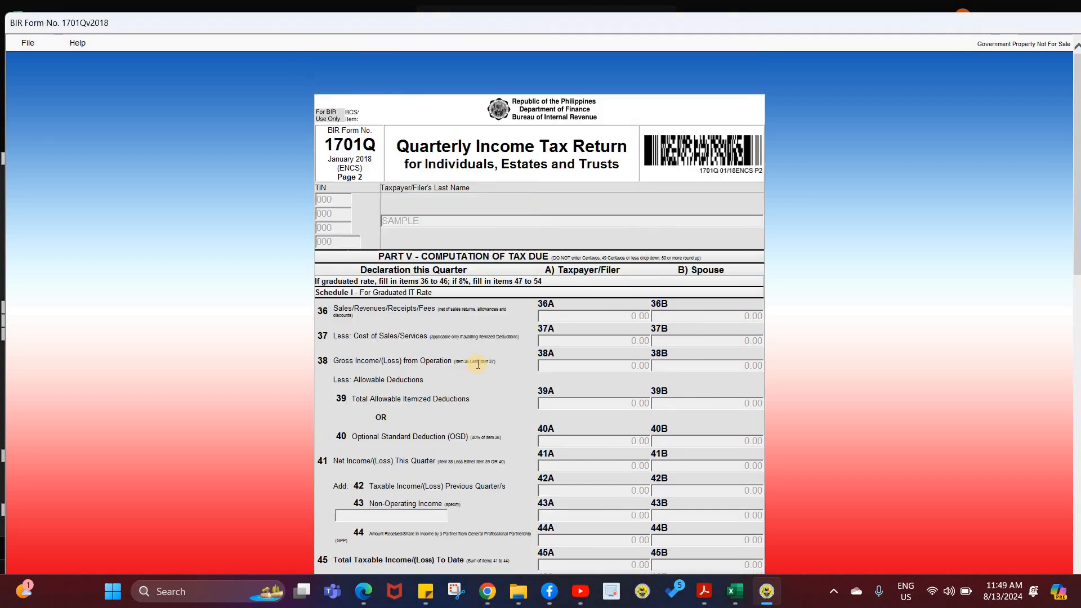
scroll(477, 364, down, 5)
scroll(478, 365, up, 5)
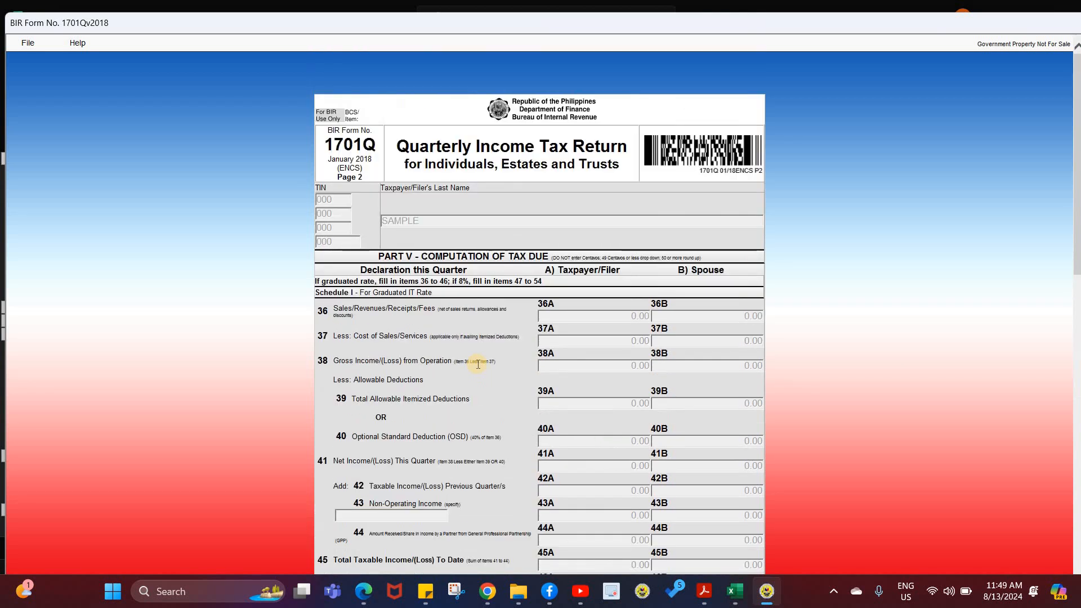